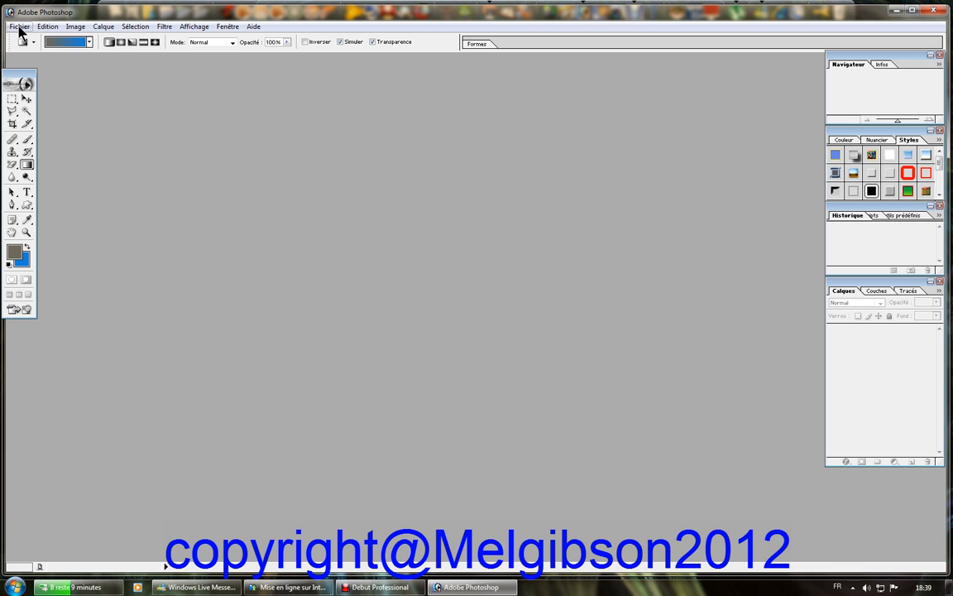
# Start opening an image and browse to the BLINGS folder inside COMMUNAUTE1, OUTIL CREATION
pyautogui.click(20, 29)
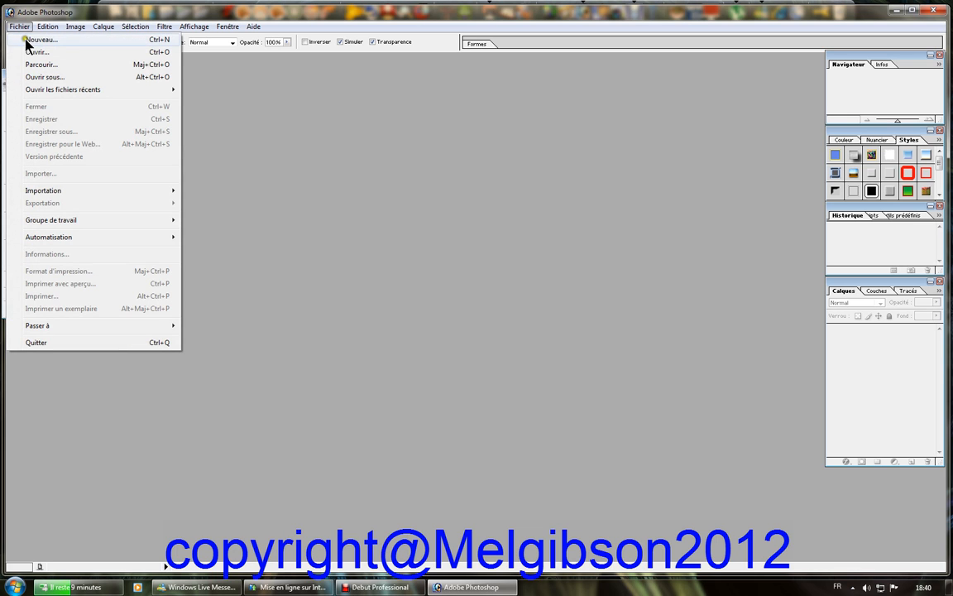
pyautogui.click(30, 51)
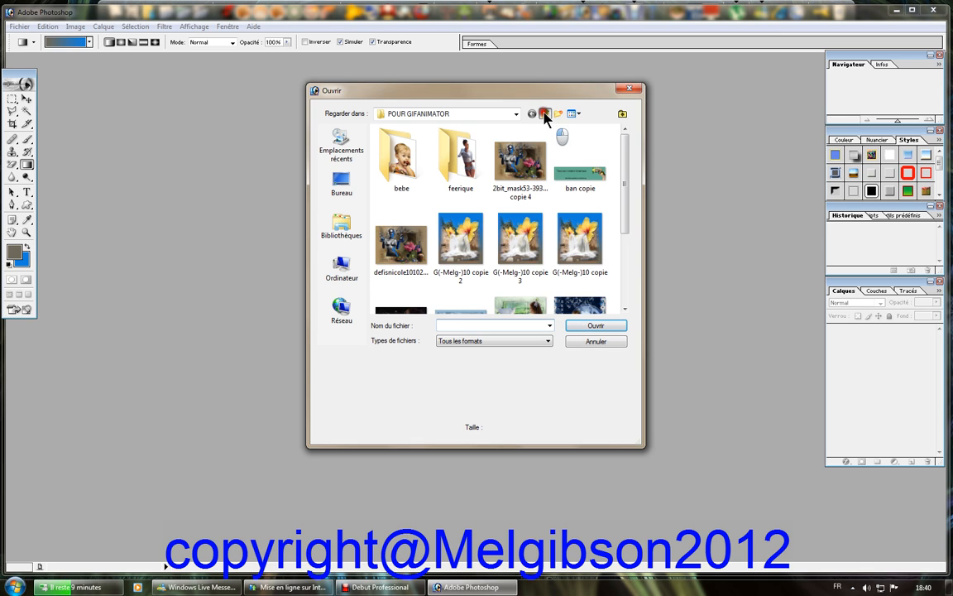
pyautogui.click(545, 114)
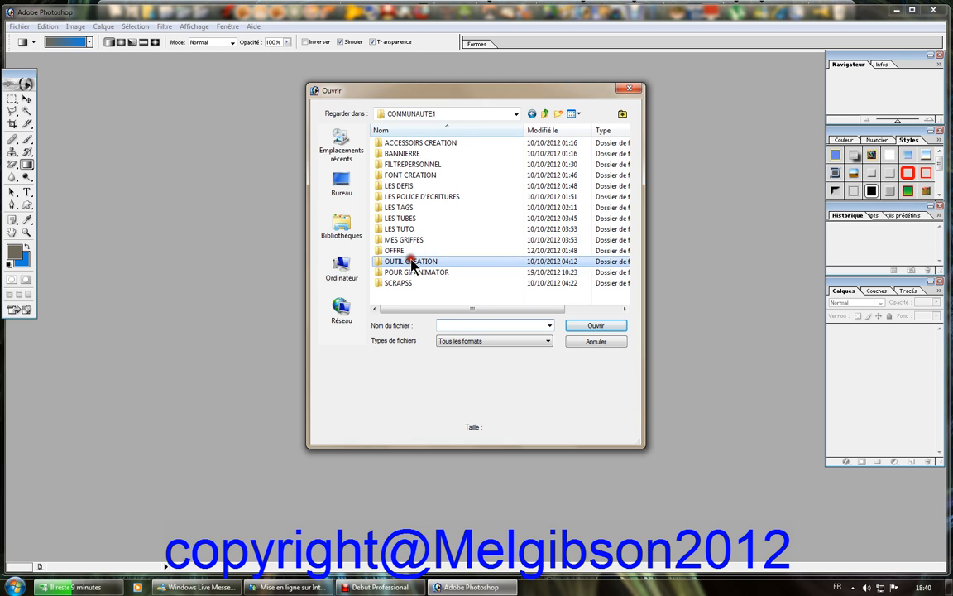
pyautogui.doubleClick(411, 262)
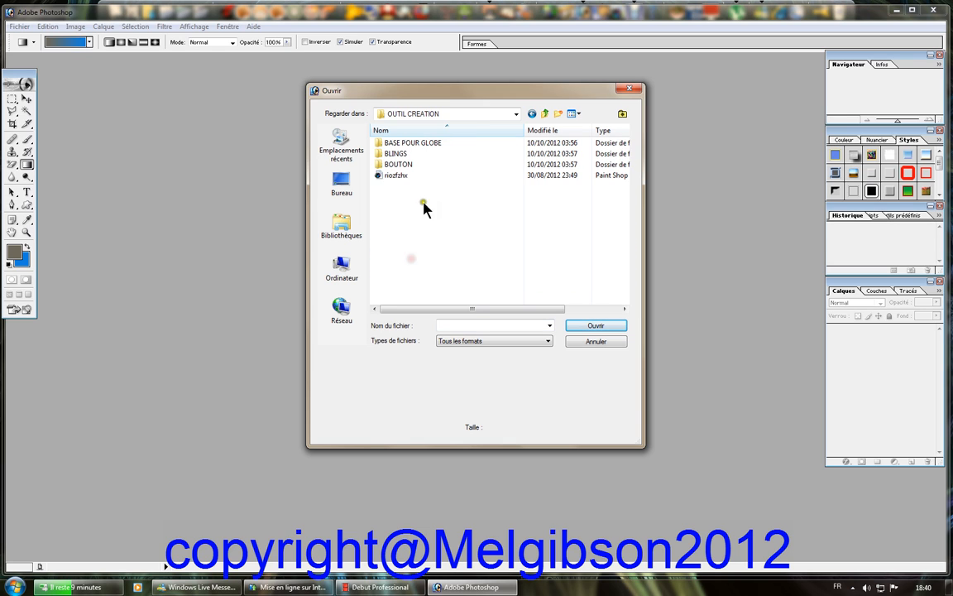
pyautogui.doubleClick(415, 154)
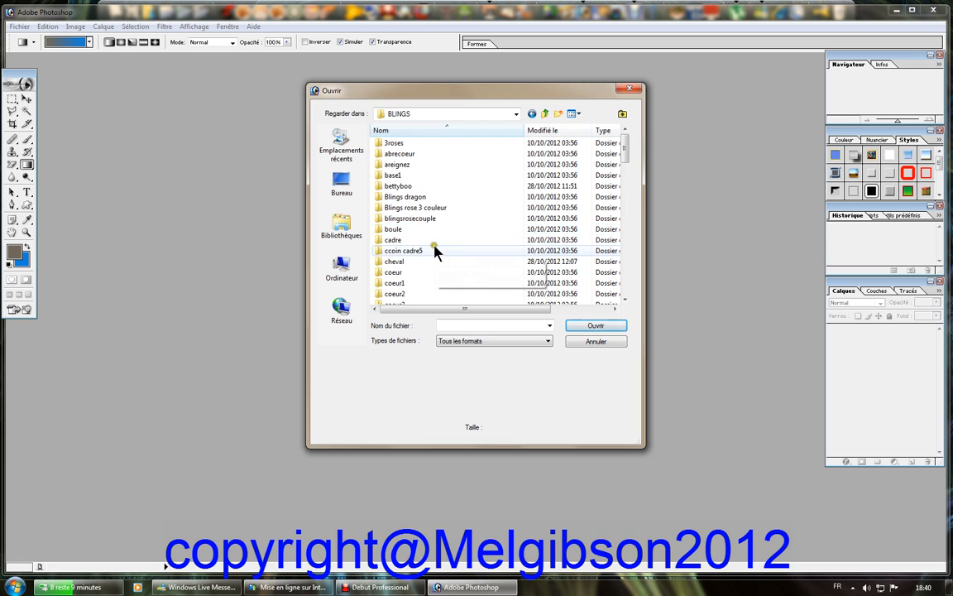
# Open the squirrel drawing melg44tyu from the "dessins pour blings" folder and place its window clear of the toolbox
pyautogui.scroll(-1, 436, 252)
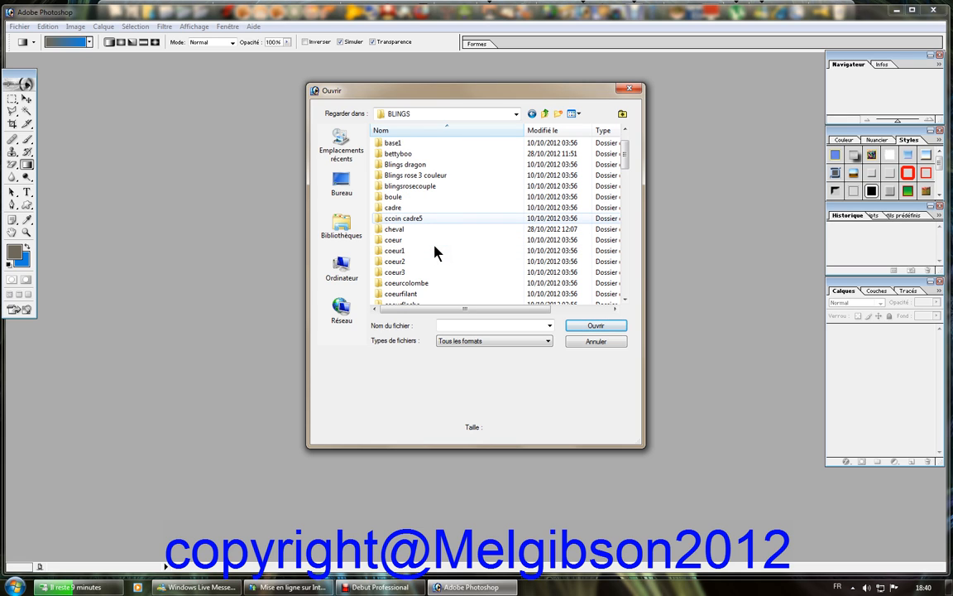
pyautogui.scroll(-1, 436, 252)
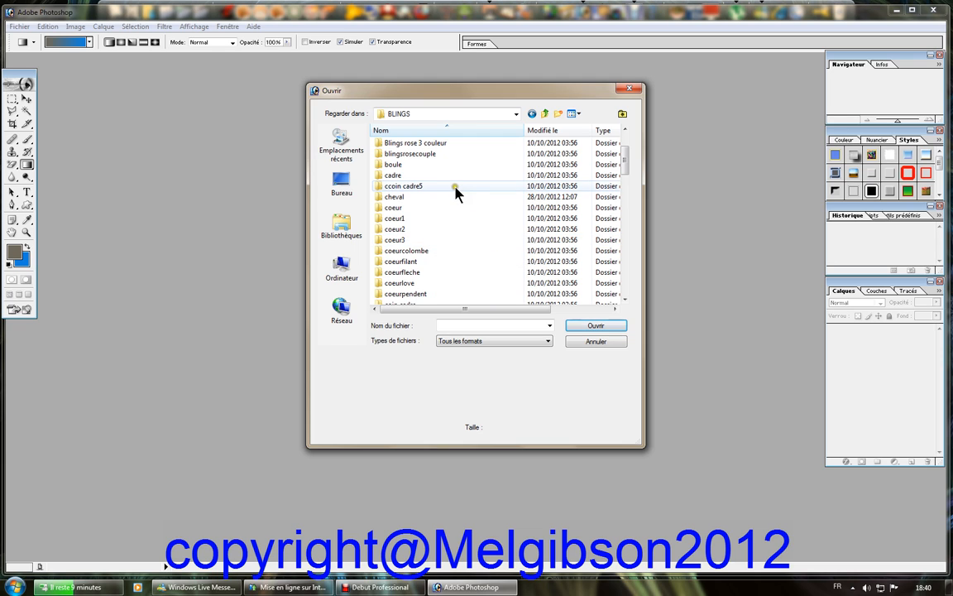
pyautogui.scroll(2, 455, 190)
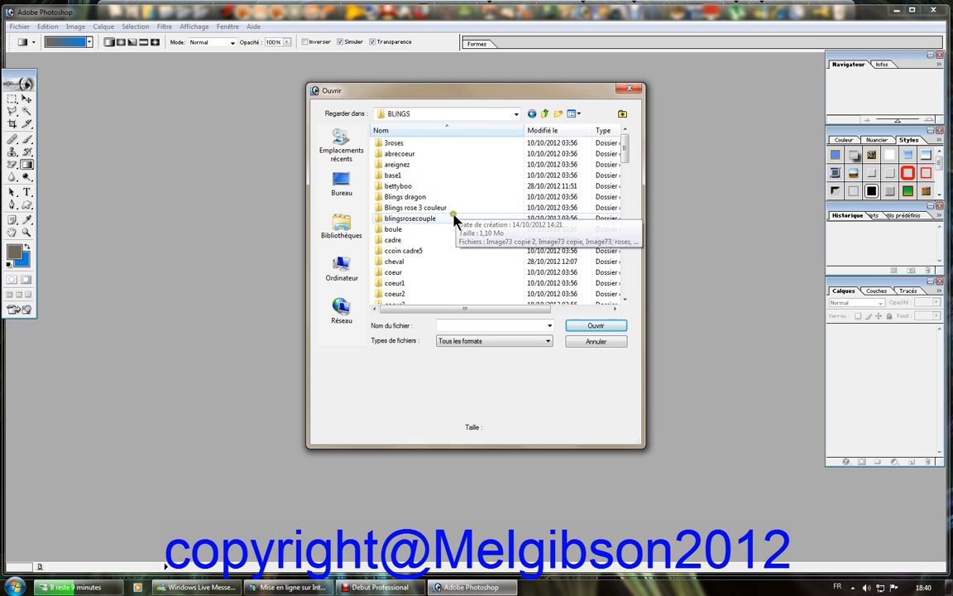
pyautogui.scroll(-5, 456, 222)
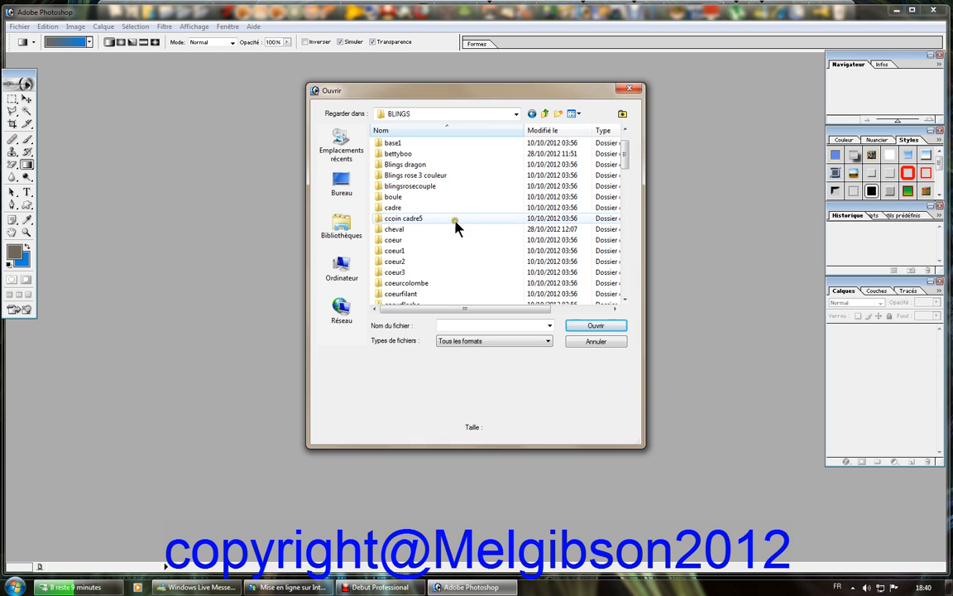
pyautogui.scroll(-9, 456, 225)
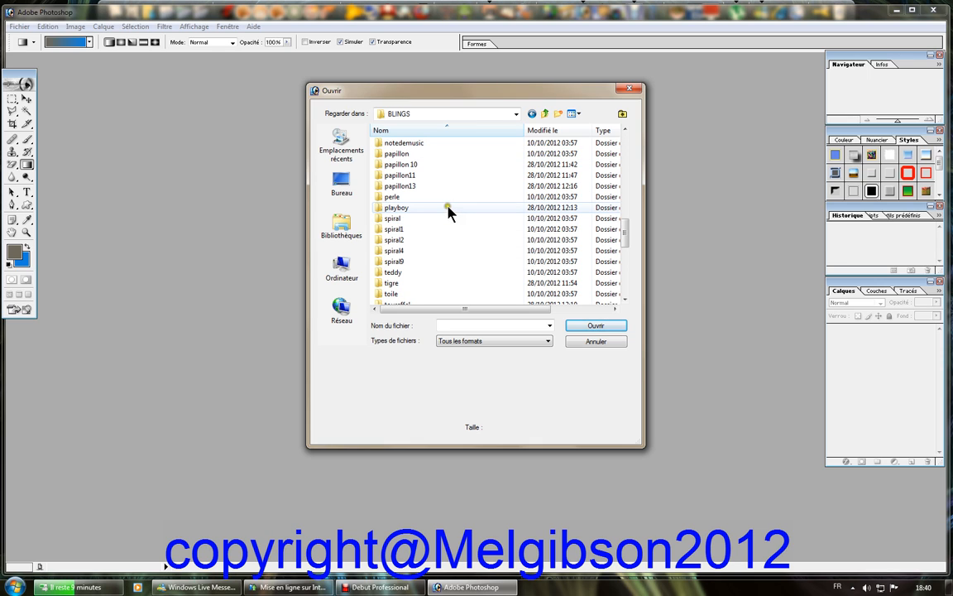
pyautogui.scroll(-3, 449, 214)
pyautogui.scroll(-1, 447, 207)
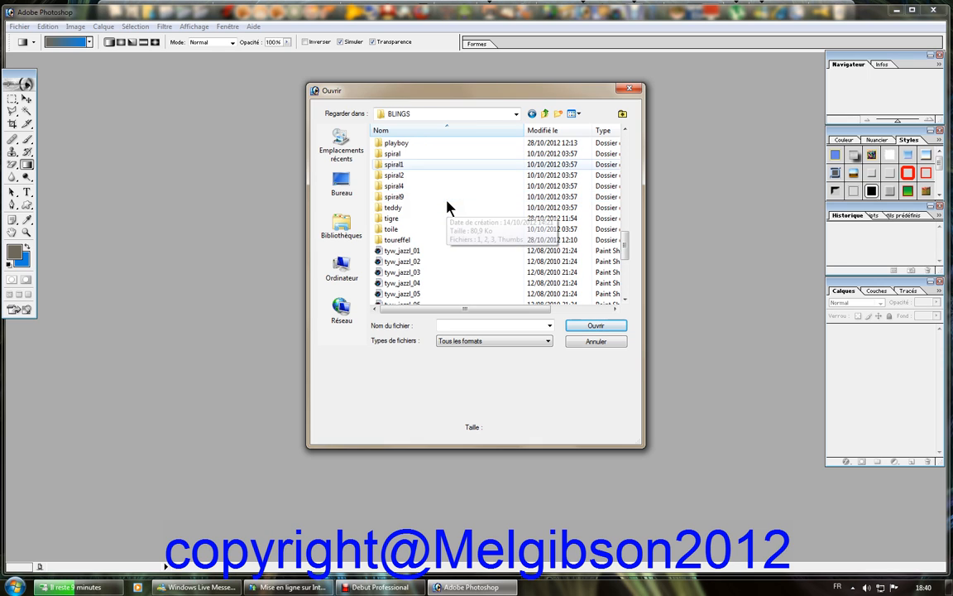
pyautogui.scroll(2, 447, 207)
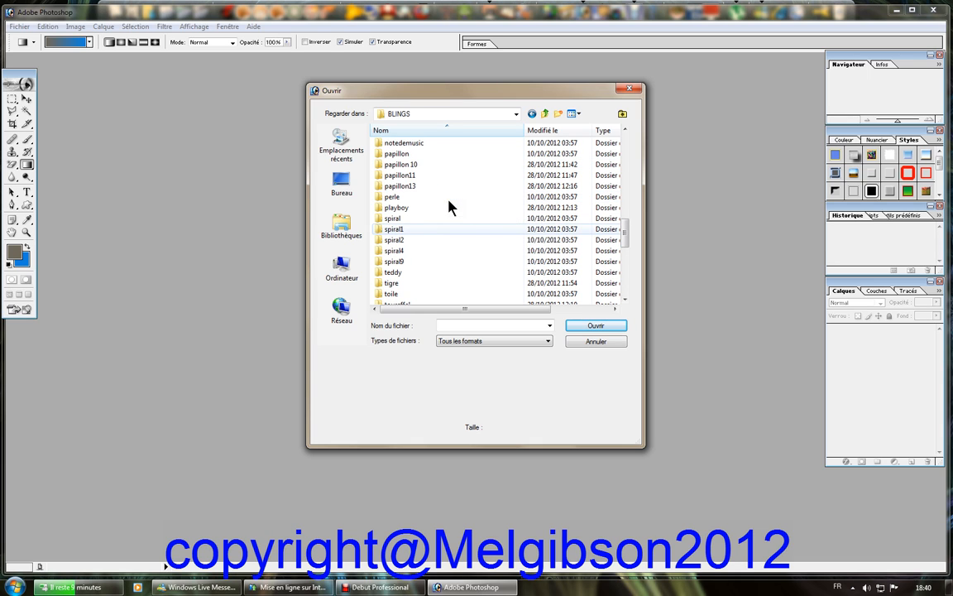
pyautogui.scroll(1, 449, 206)
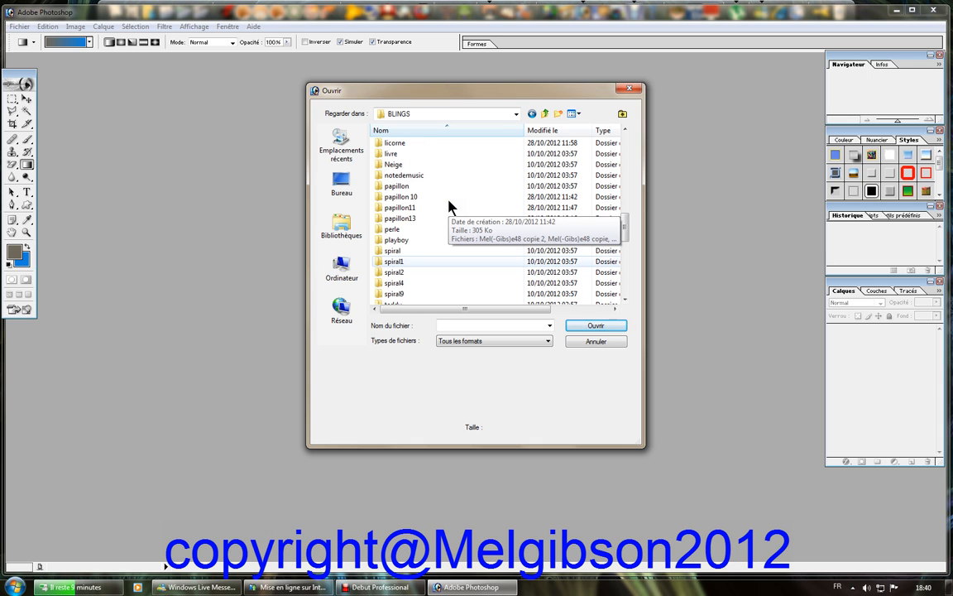
pyautogui.scroll(1, 448, 206)
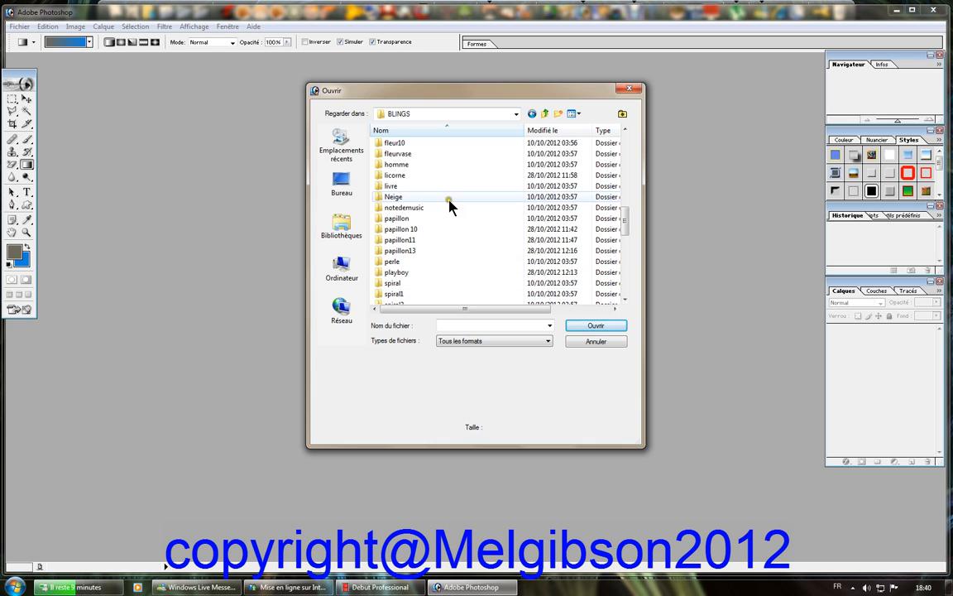
pyautogui.scroll(3, 448, 206)
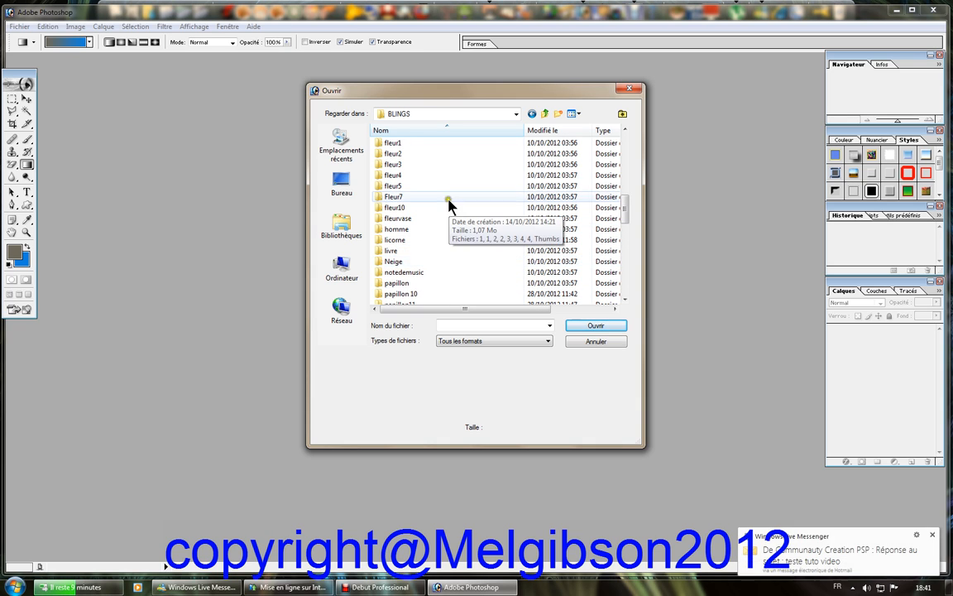
pyautogui.scroll(1, 449, 207)
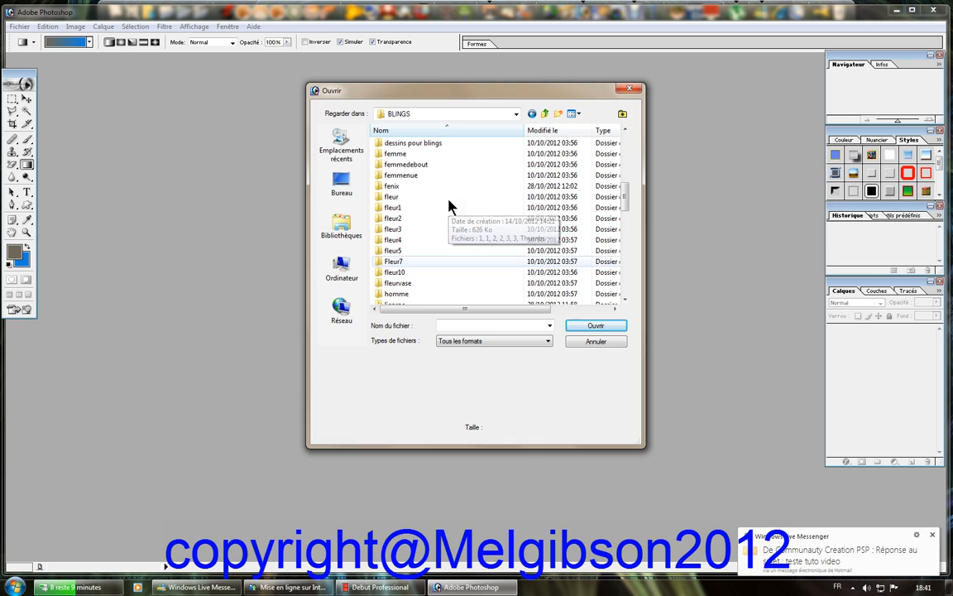
pyautogui.doubleClick(430, 145)
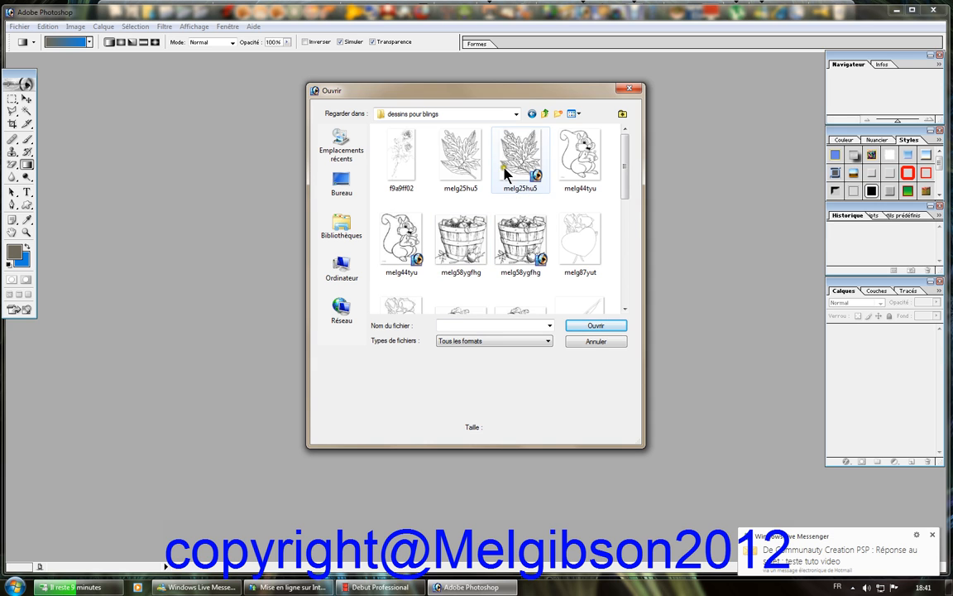
pyautogui.doubleClick(587, 169)
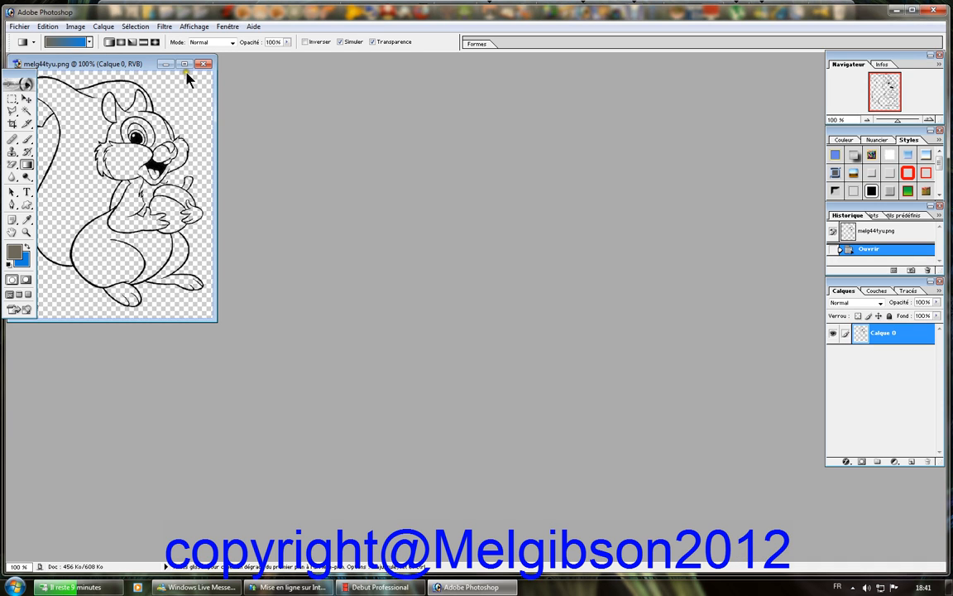
pyautogui.moveTo(110, 57); pyautogui.dragTo(211, 89)
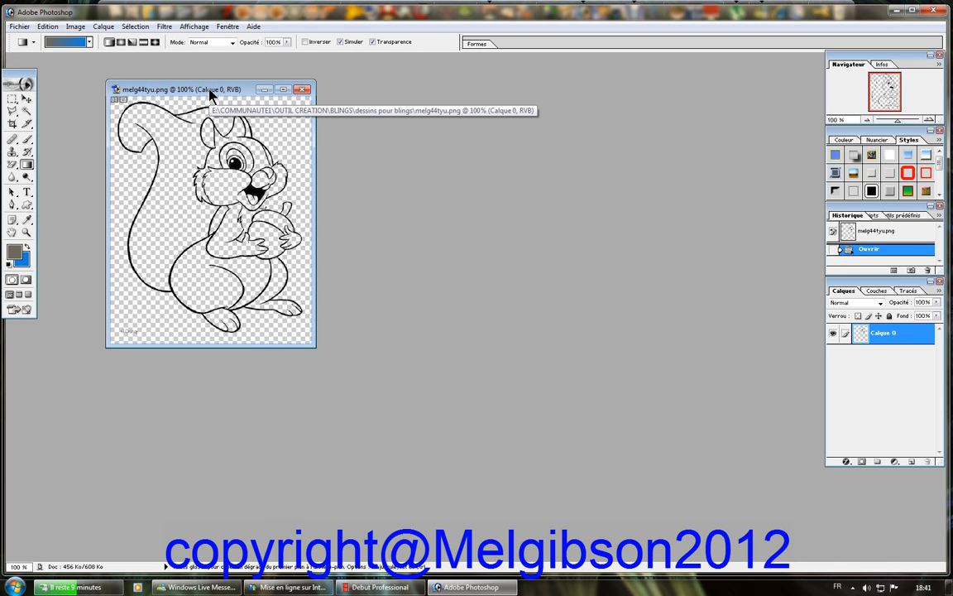
# Duplicate the squirrel image under the suggested name, close the original melg44tyu.png and place the copy in the workspace
pyautogui.click(78, 29)
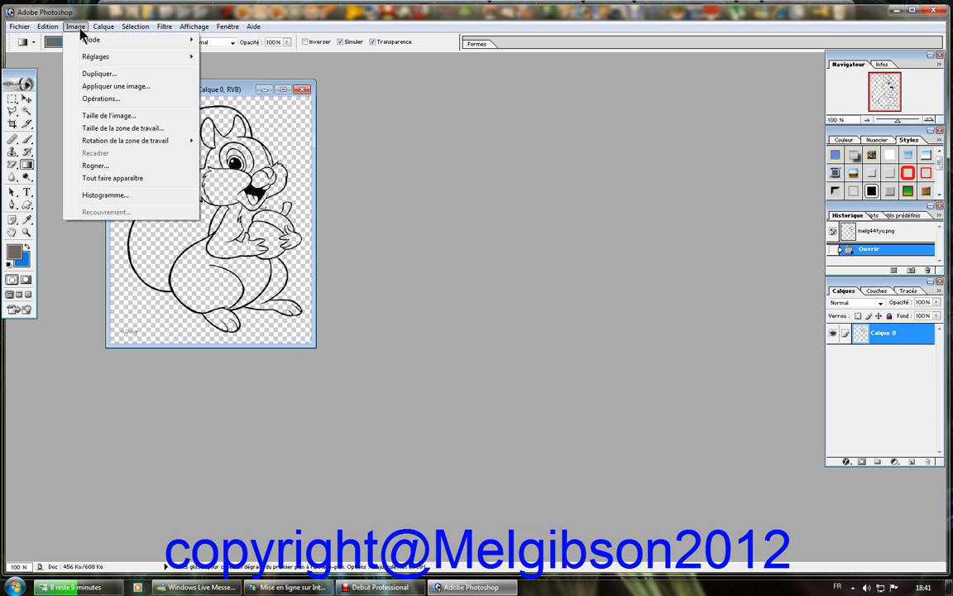
pyautogui.click(98, 75)
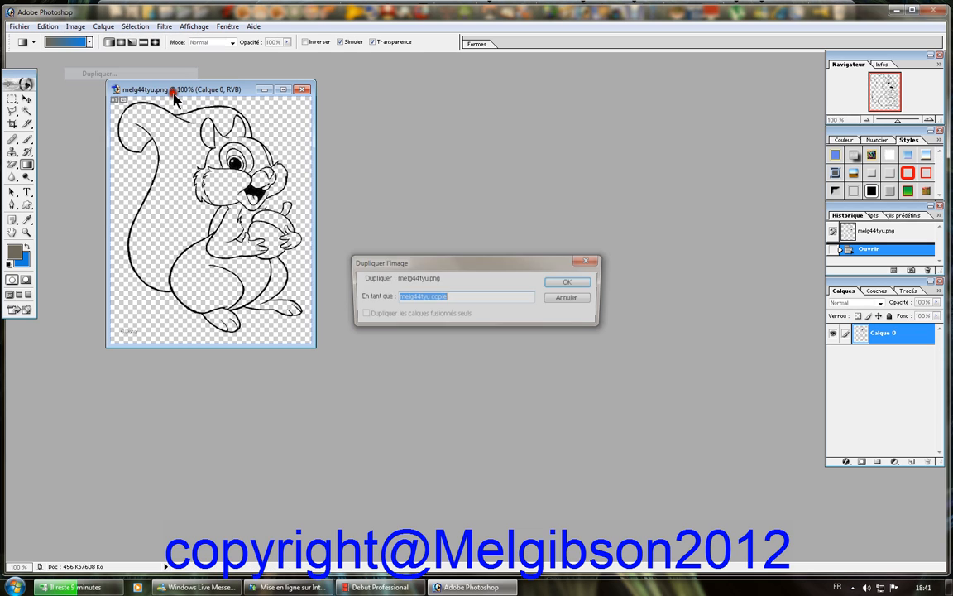
pyautogui.click(566, 285)
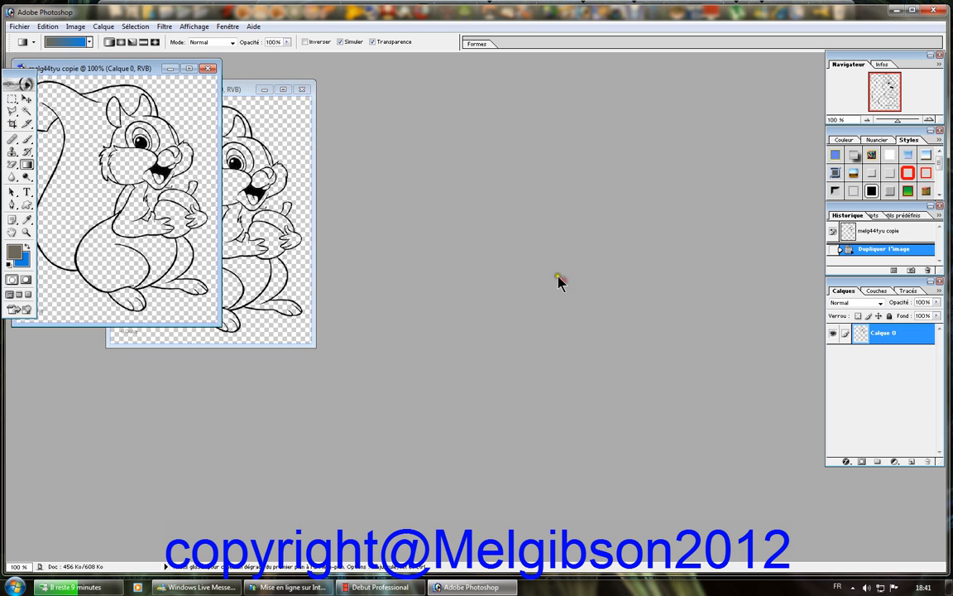
pyautogui.moveTo(145, 68); pyautogui.dragTo(496, 149)
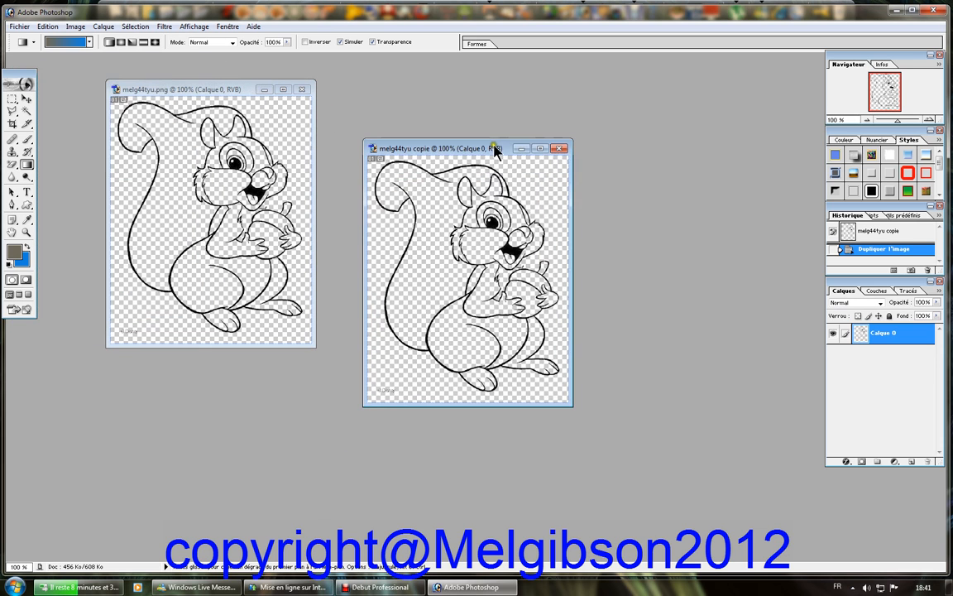
pyautogui.click(302, 91)
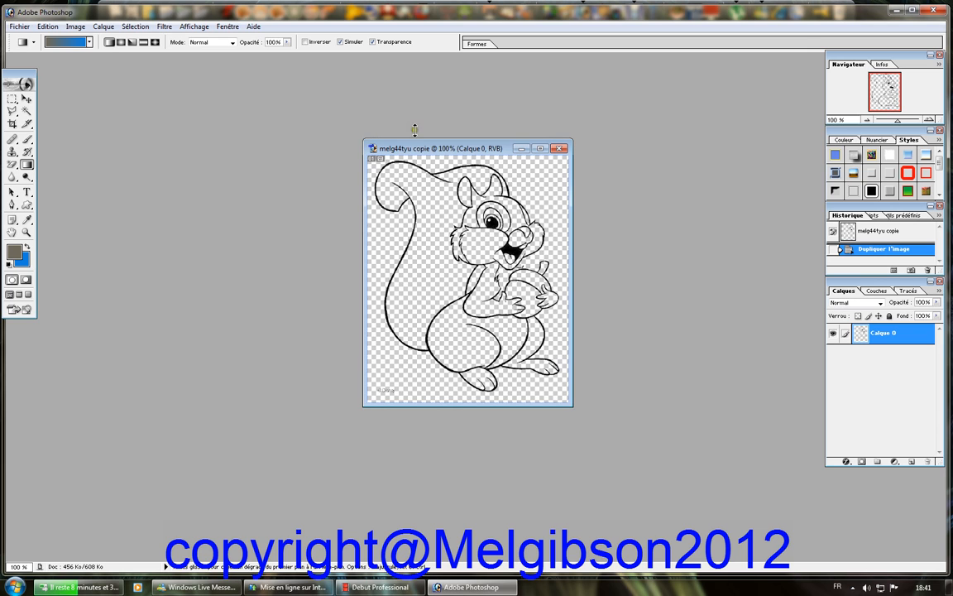
pyautogui.moveTo(423, 148); pyautogui.dragTo(213, 93)
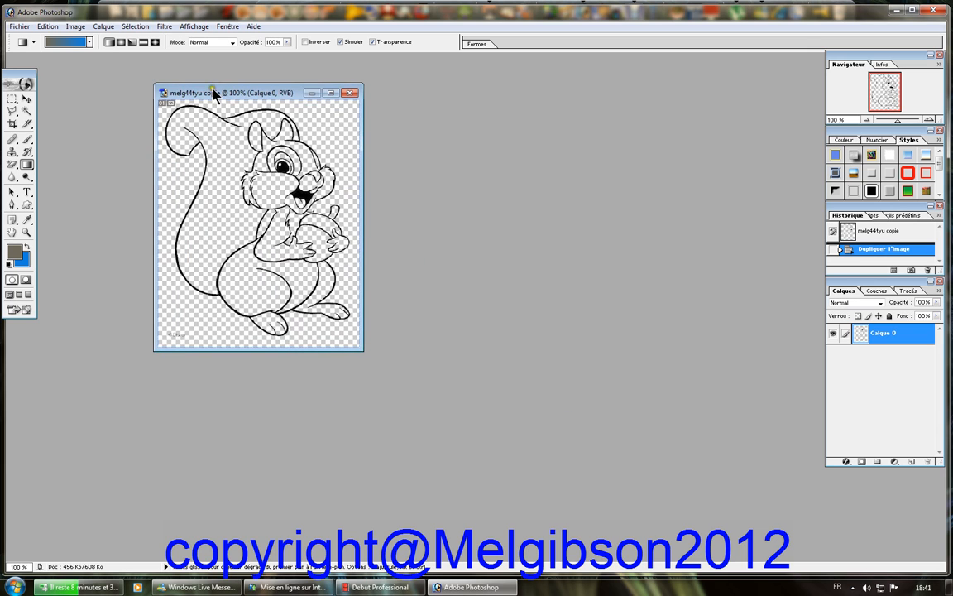
# Duplicate the squirrel copy two more times under the suggested names and spread the image windows apart
pyautogui.click(75, 28)
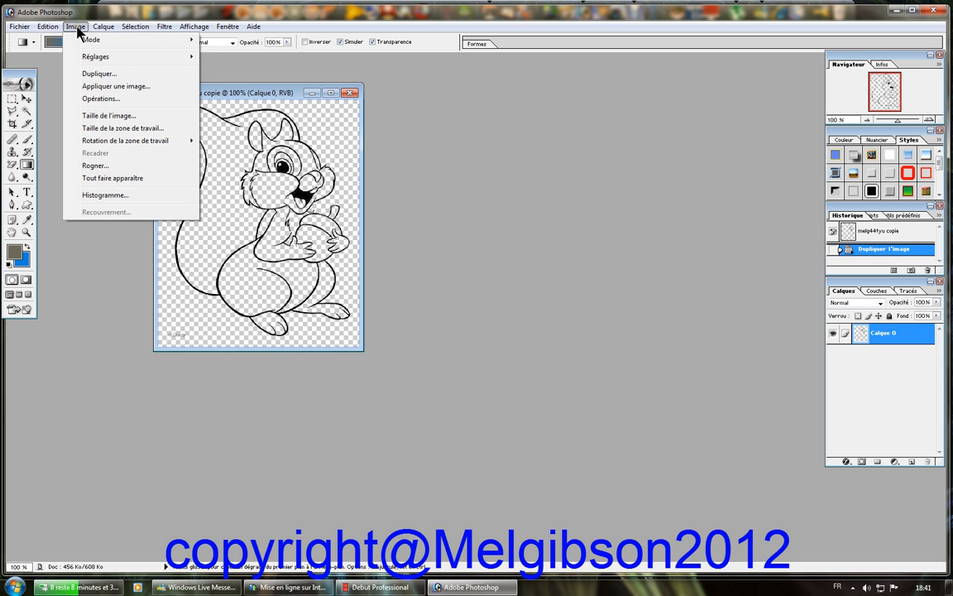
pyautogui.click(97, 74)
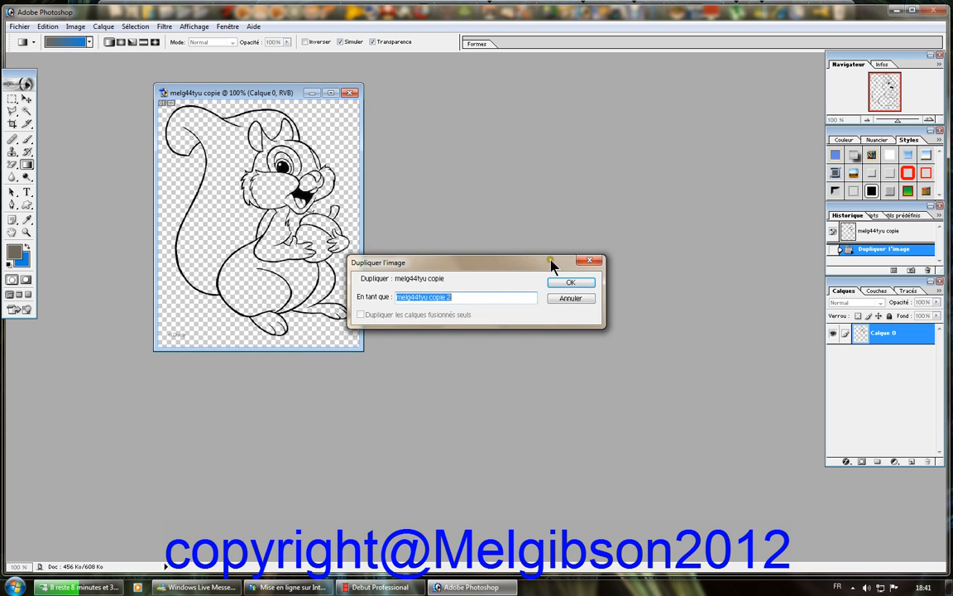
pyautogui.click(564, 282)
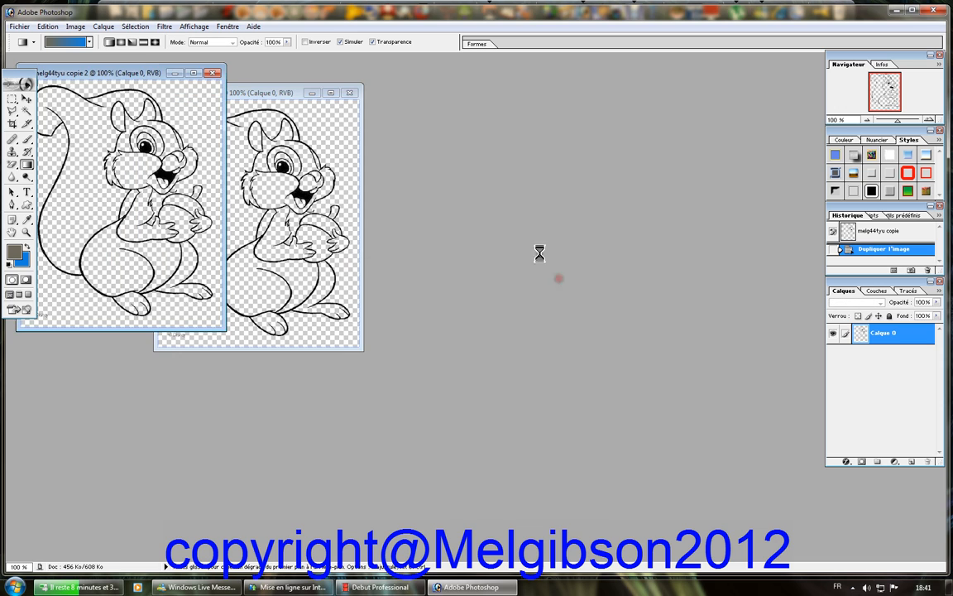
pyautogui.click(74, 27)
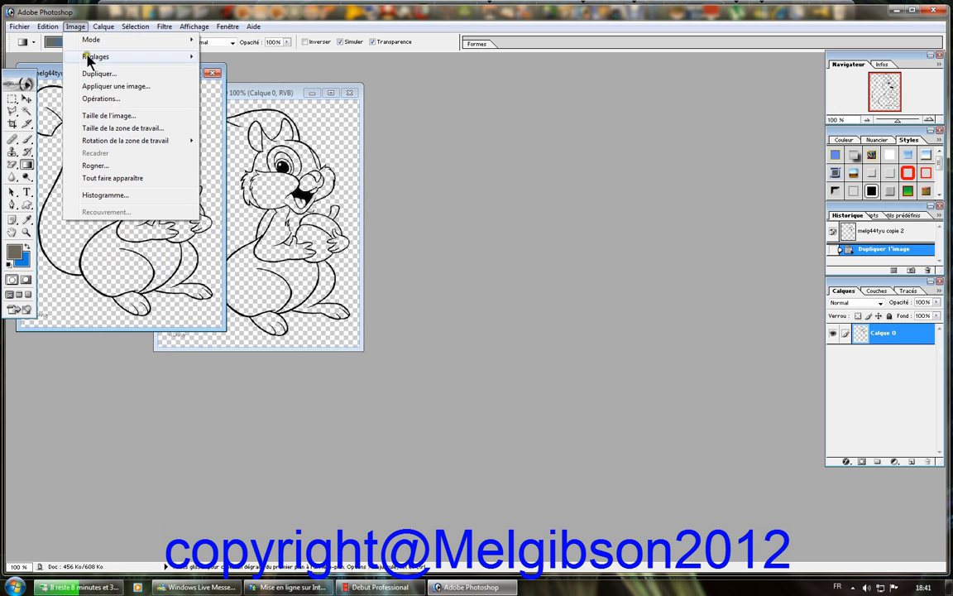
pyautogui.click(107, 72)
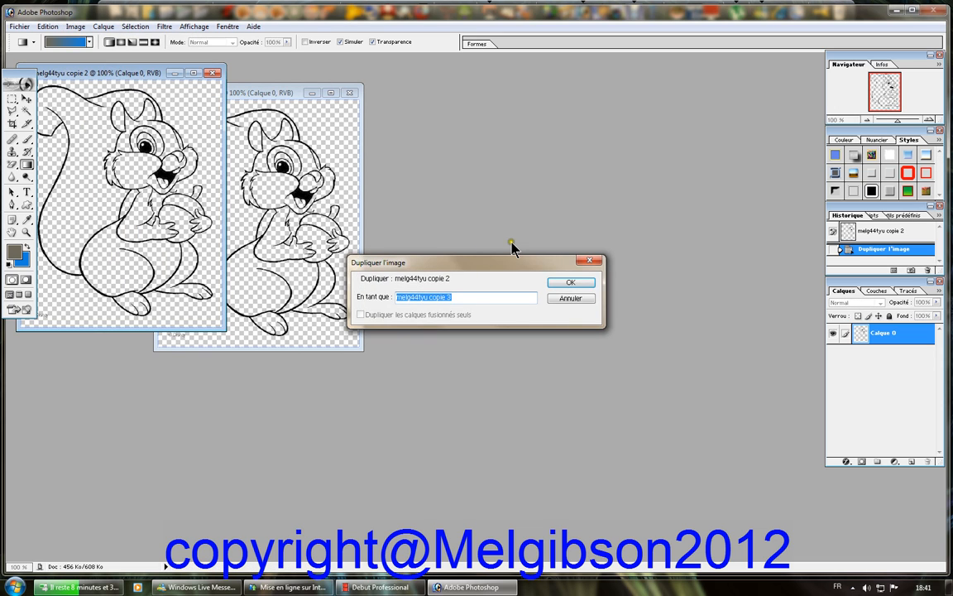
pyautogui.click(570, 282)
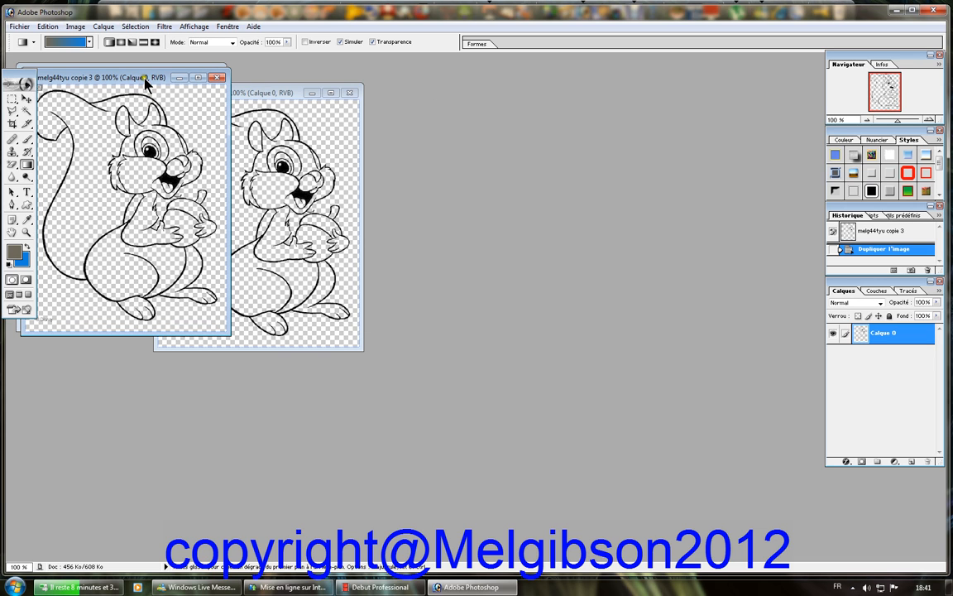
pyautogui.moveTo(140, 78); pyautogui.dragTo(484, 95)
pyautogui.moveTo(120, 74); pyautogui.dragTo(320, 181)
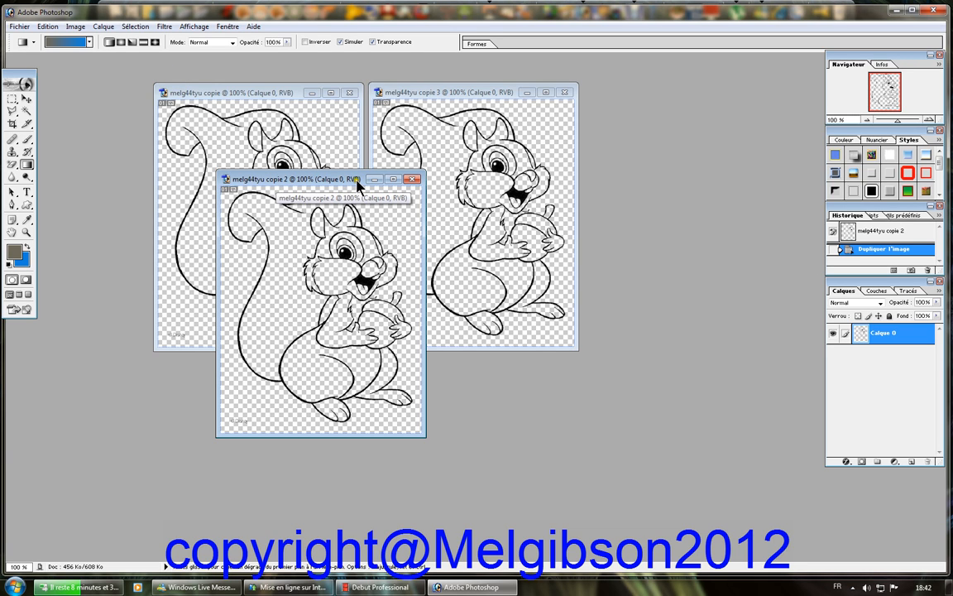
pyautogui.click(73, 28)
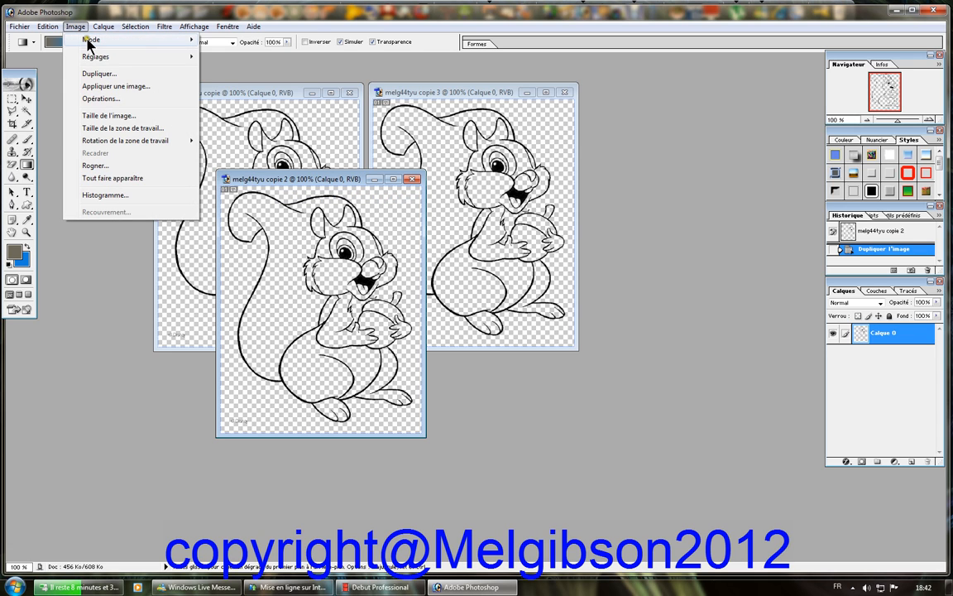
pyautogui.moveTo(90, 43)
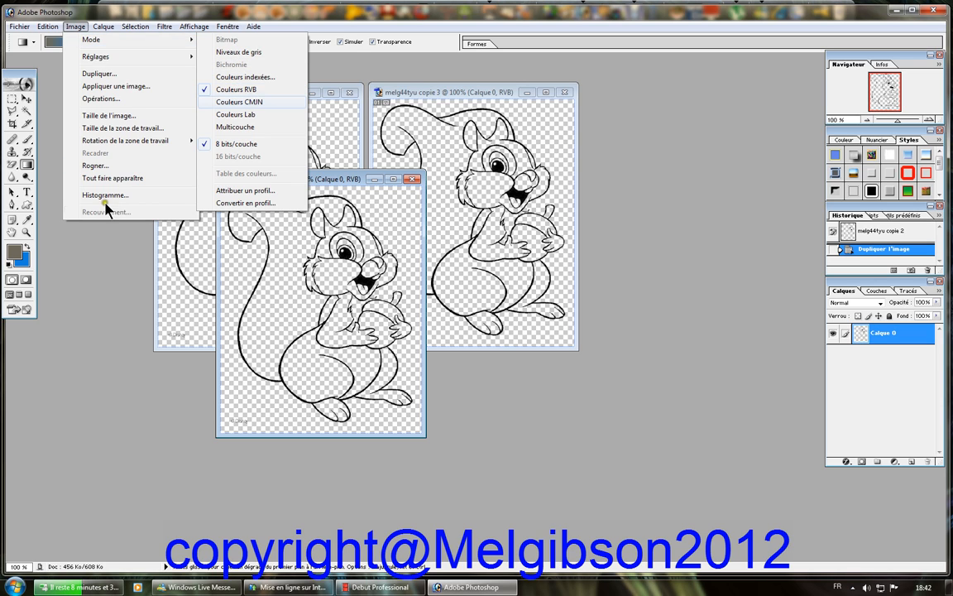
pyautogui.click(113, 242)
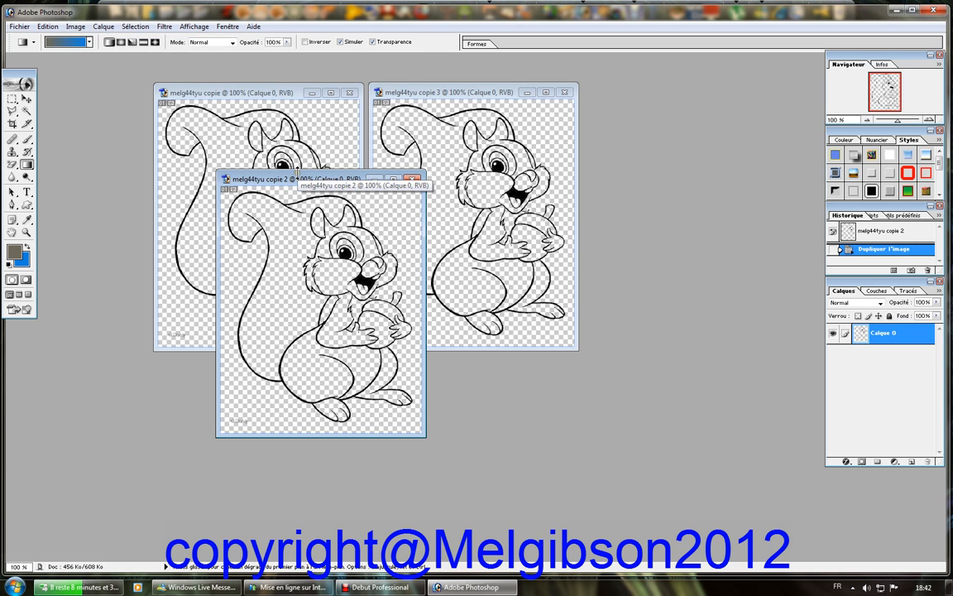
# Apply the Xenofex 2 Constellation filter to melg44tyu copie 2 with edge star density 27, overall star density 7 and the selection made transparent
pyautogui.click(166, 29)
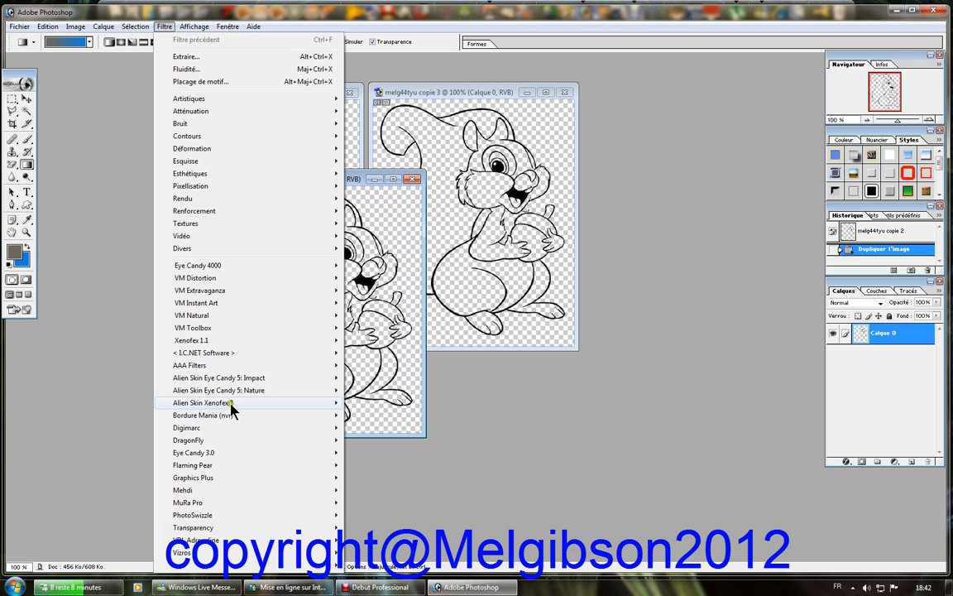
pyautogui.moveTo(233, 408)
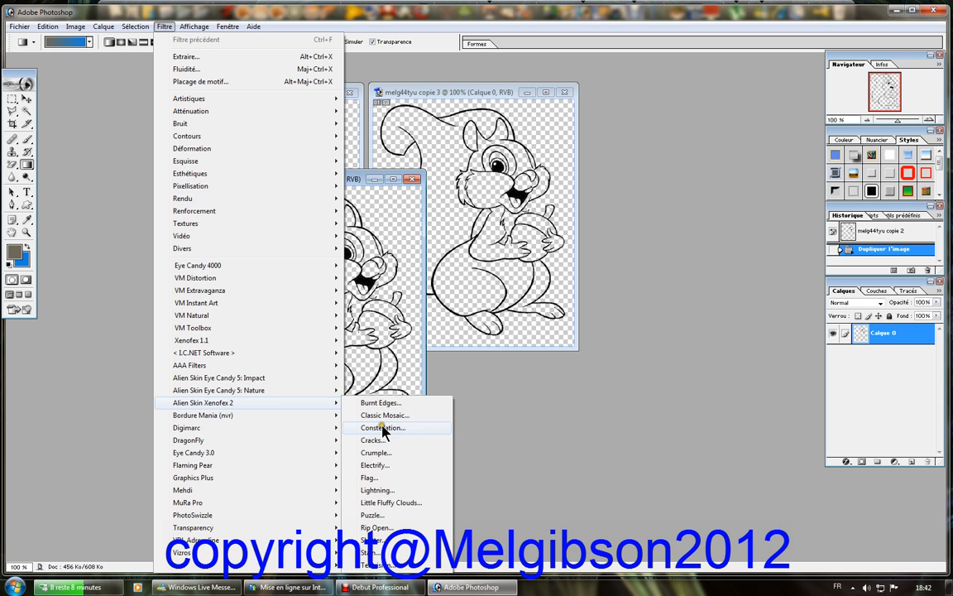
pyautogui.click(383, 427)
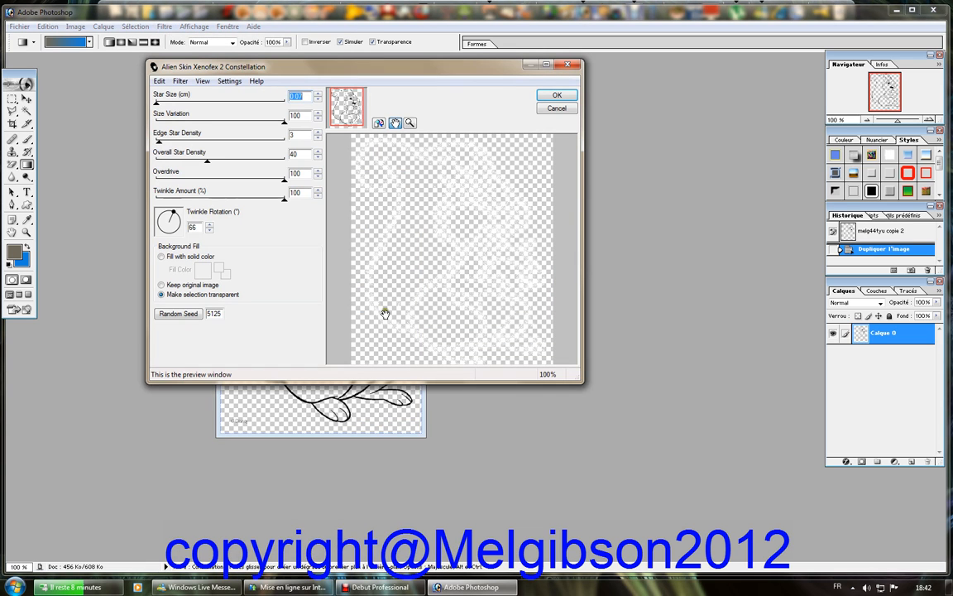
pyautogui.click(163, 285)
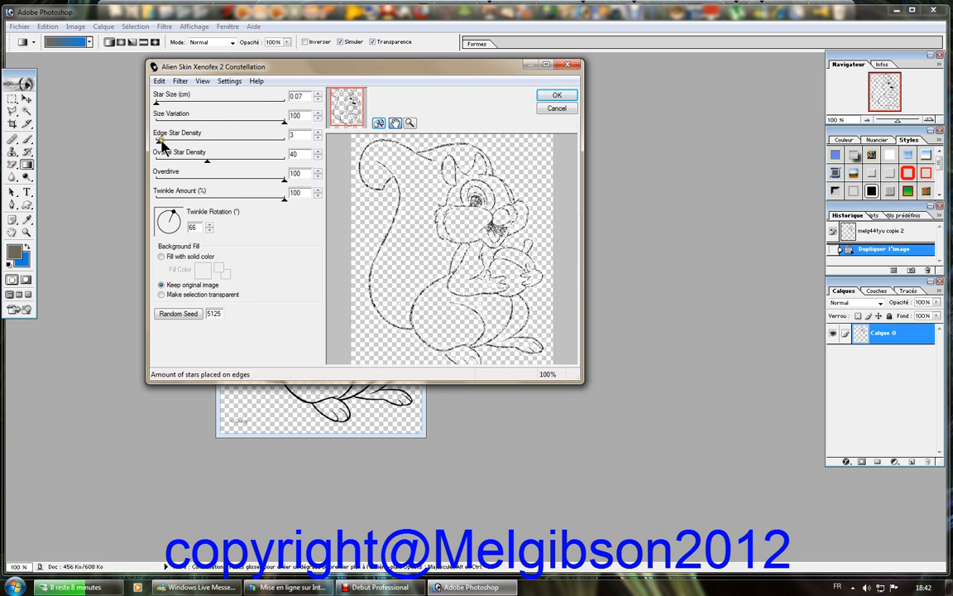
pyautogui.moveTo(208, 163); pyautogui.dragTo(191, 147)
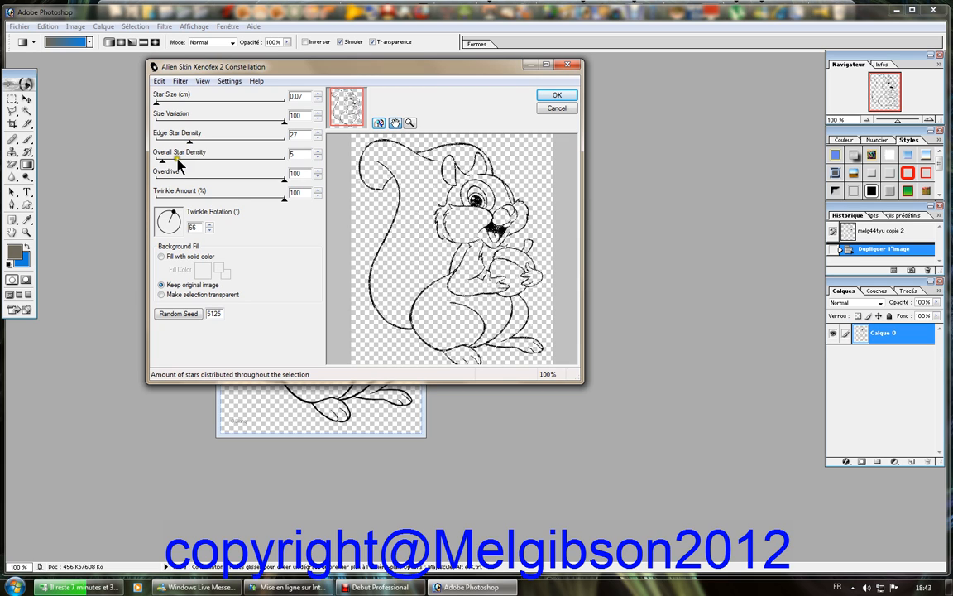
pyautogui.moveTo(165, 163); pyautogui.dragTo(167, 166)
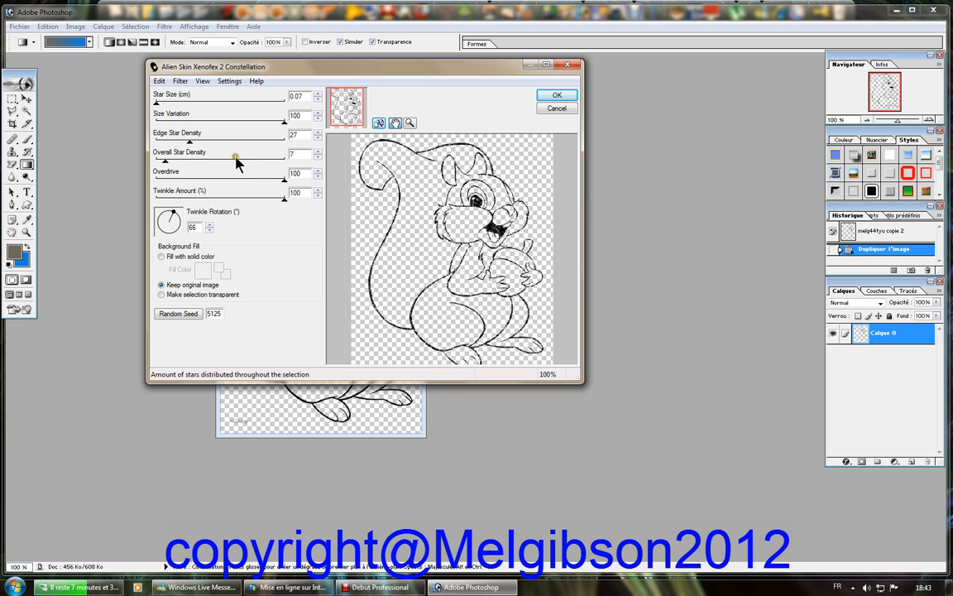
pyautogui.click(162, 296)
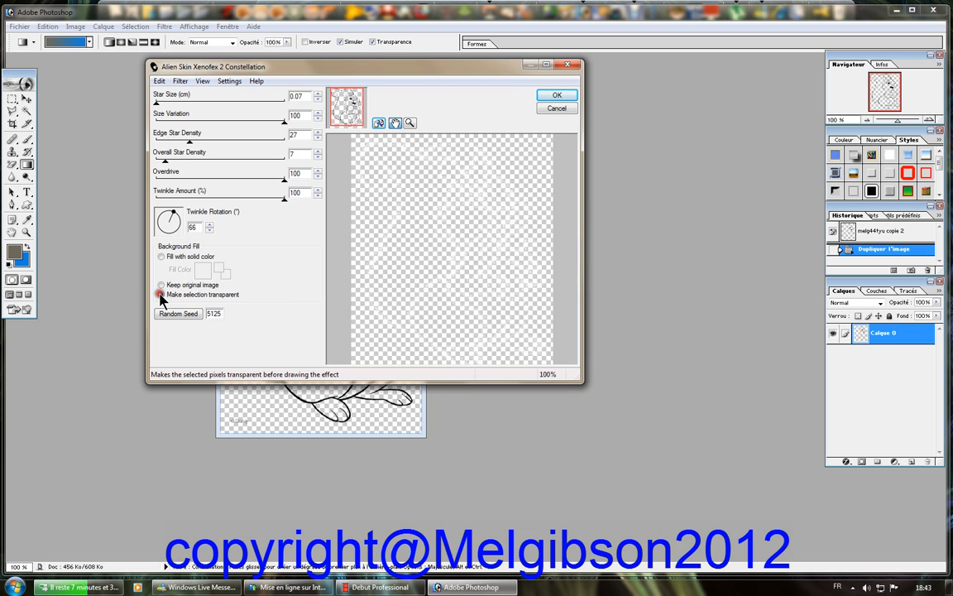
pyautogui.click(554, 97)
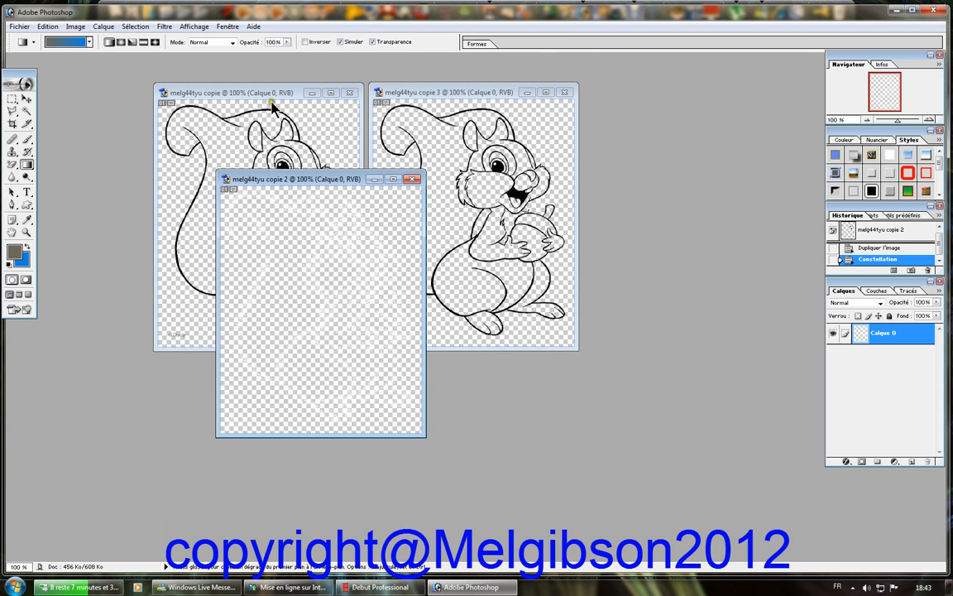
# Apply the Xenofex 2 Constellation filter to melg44tyu copie with the same settings but a new random seed
pyautogui.click(246, 92)
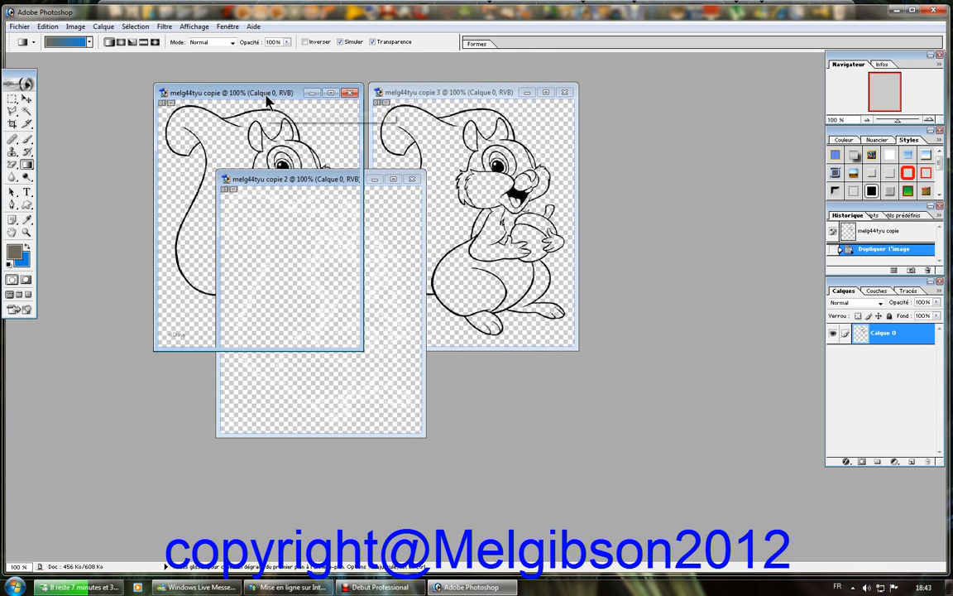
pyautogui.click(164, 26)
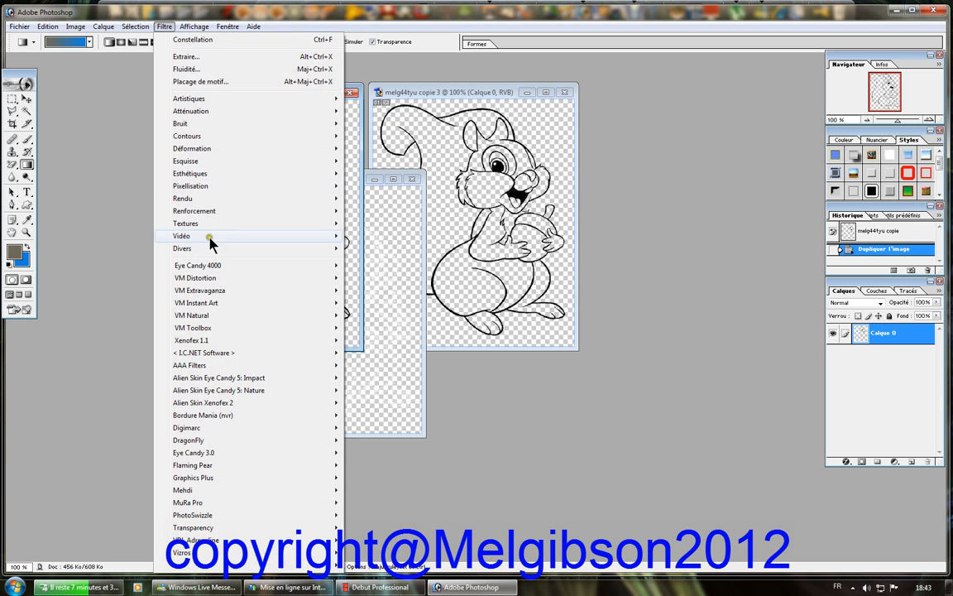
pyautogui.click(227, 403)
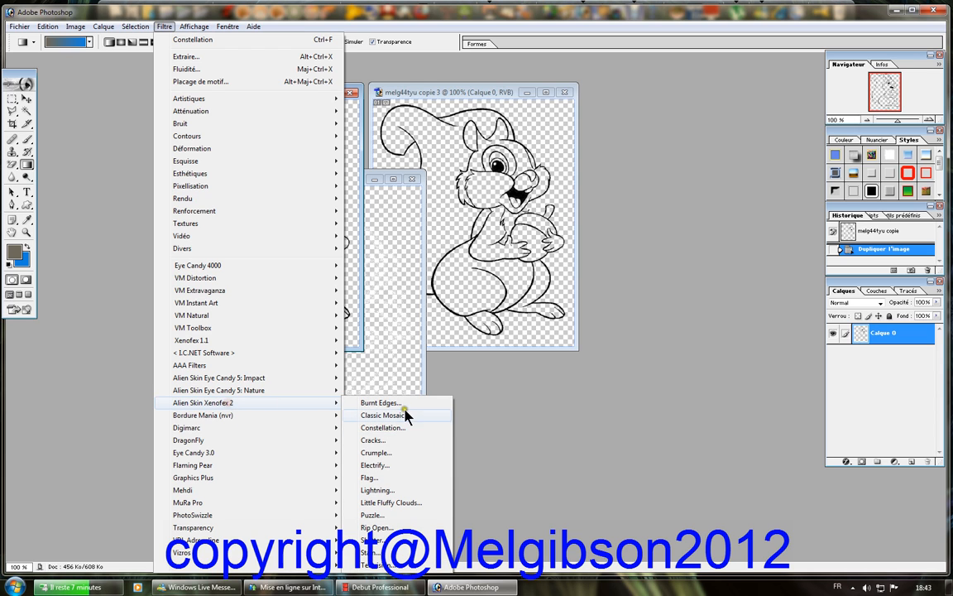
pyautogui.click(390, 427)
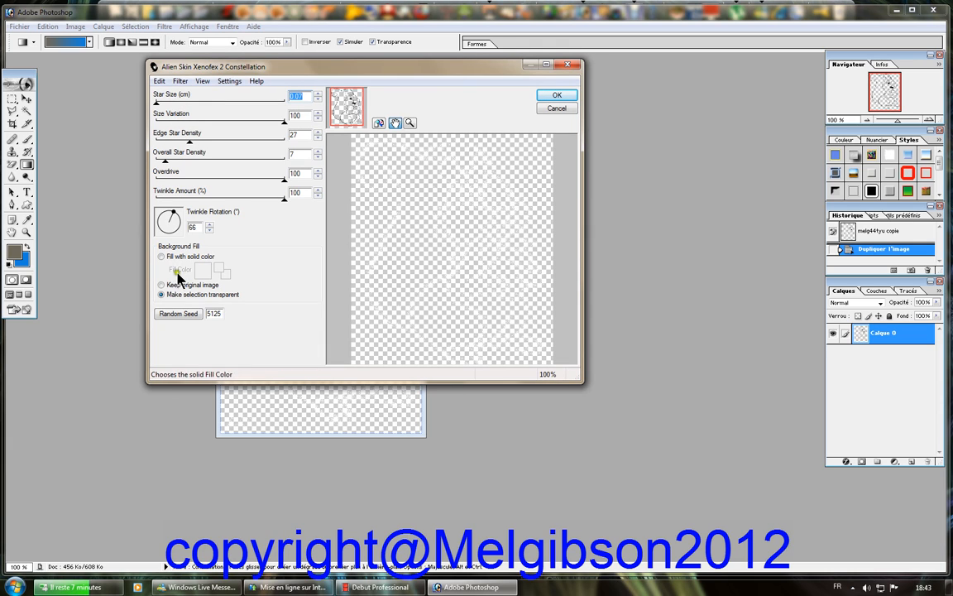
pyautogui.click(179, 317)
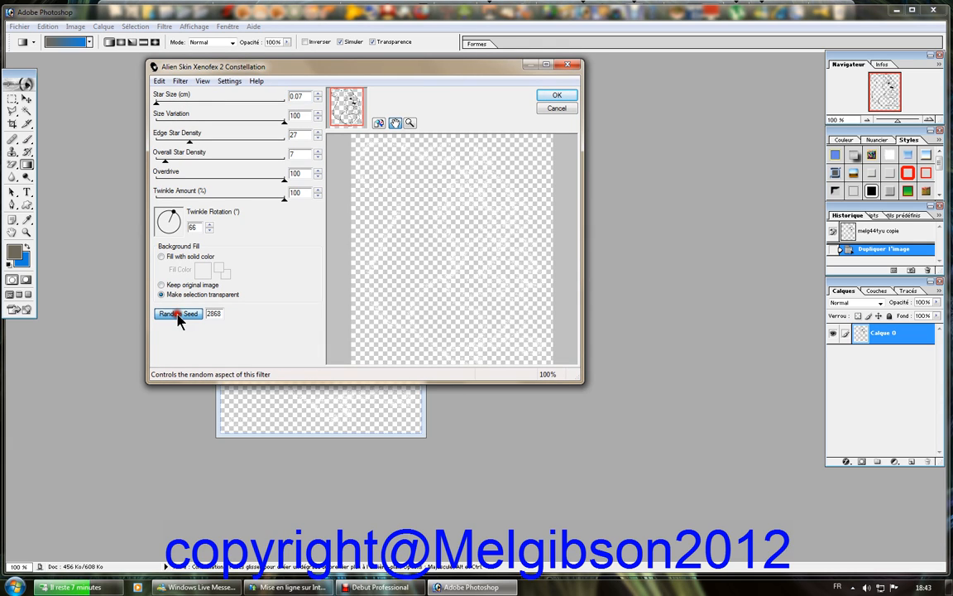
pyautogui.click(556, 95)
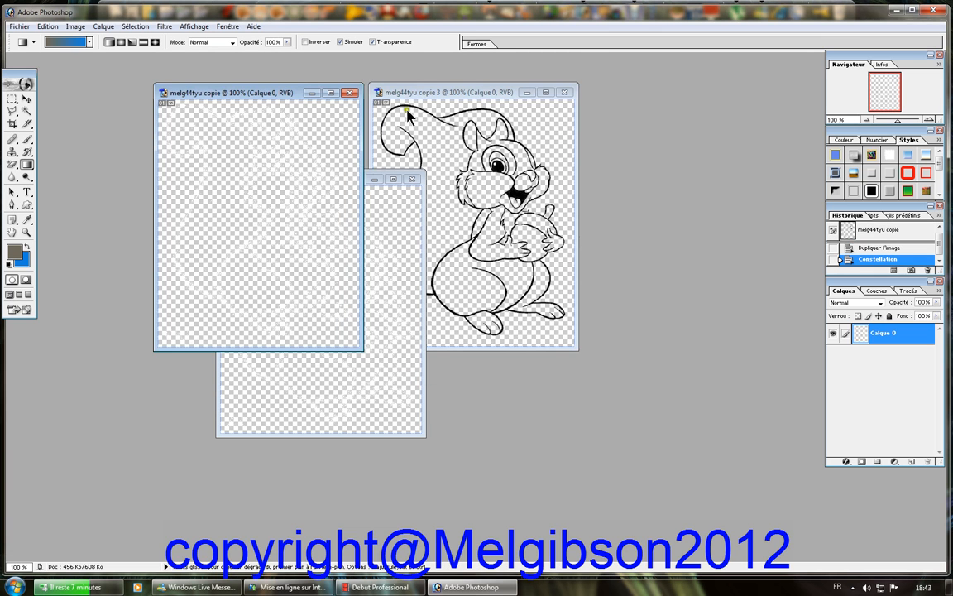
# Apply the Xenofex 2 Constellation filter to melg44tyu copie 3, again generating a new random seed
pyautogui.click(419, 93)
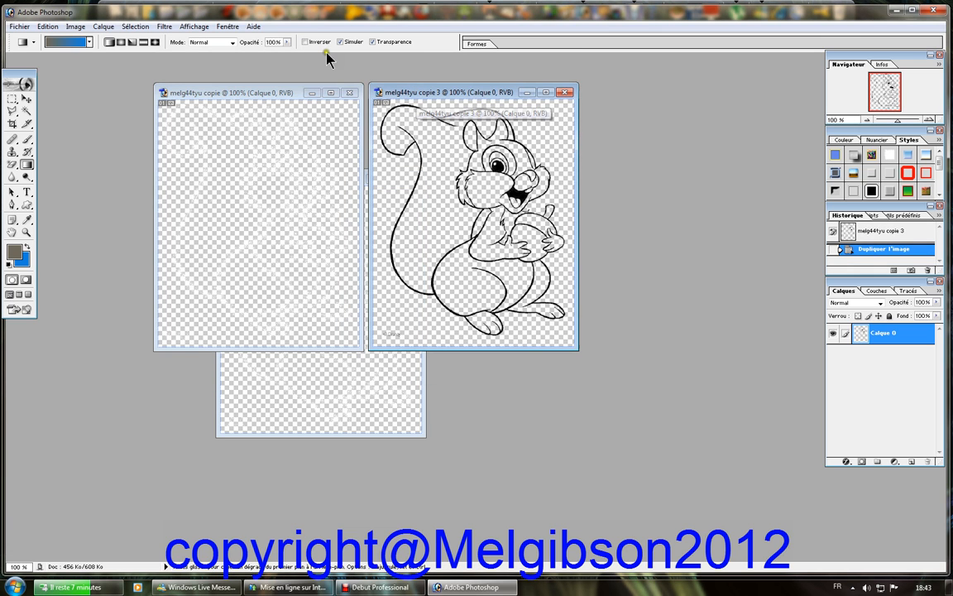
pyautogui.click(164, 27)
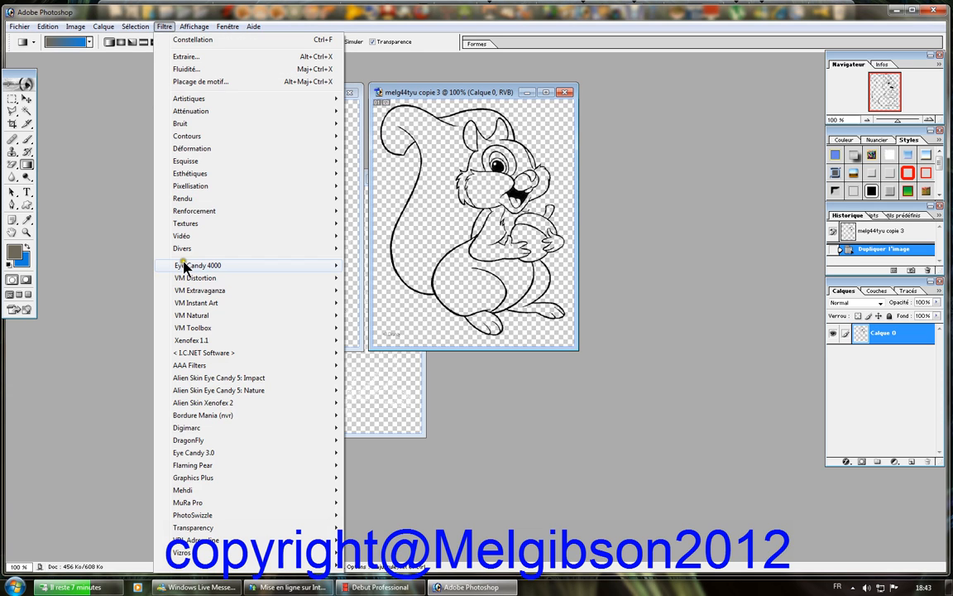
pyautogui.moveTo(217, 403)
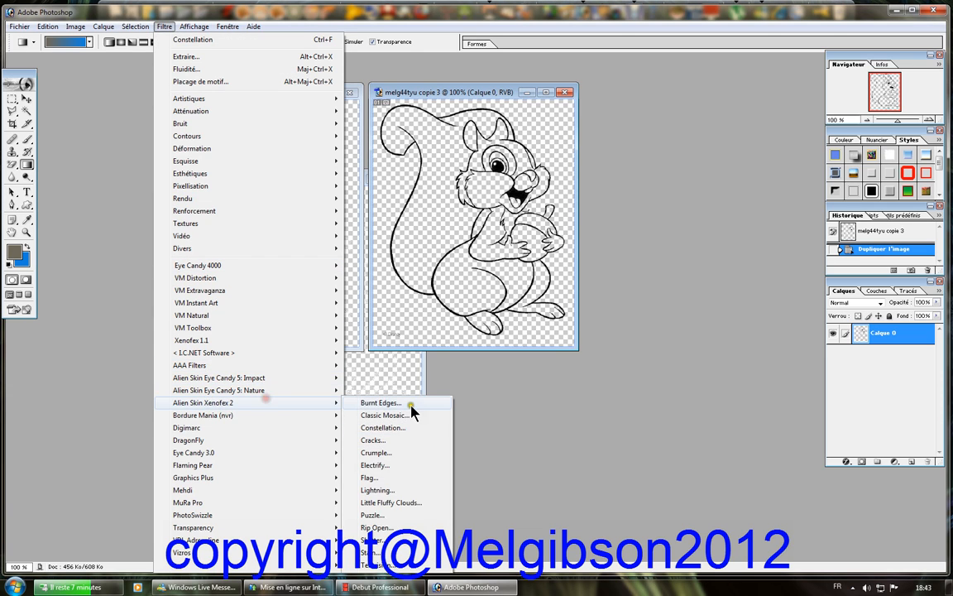
pyautogui.click(384, 427)
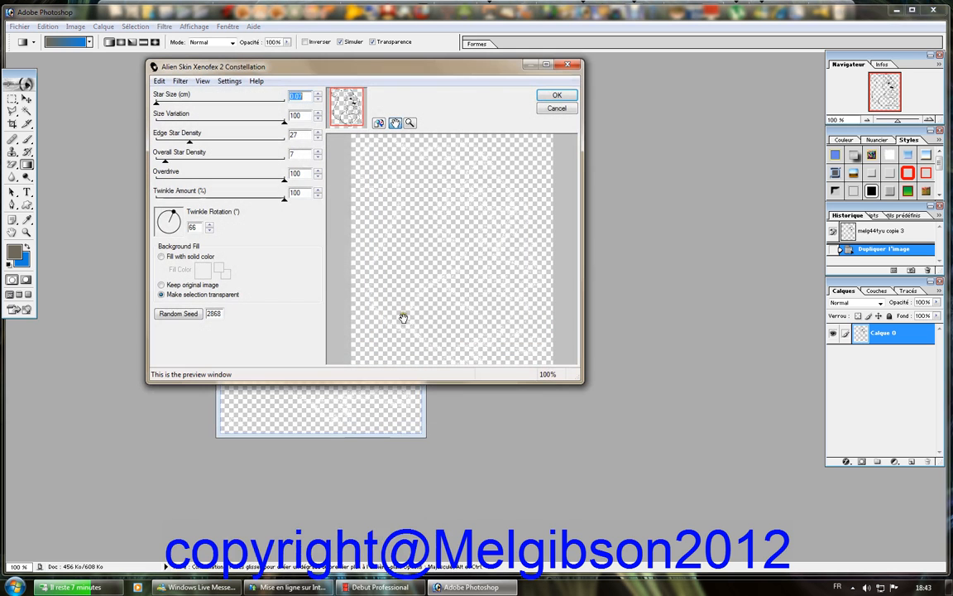
pyautogui.click(176, 320)
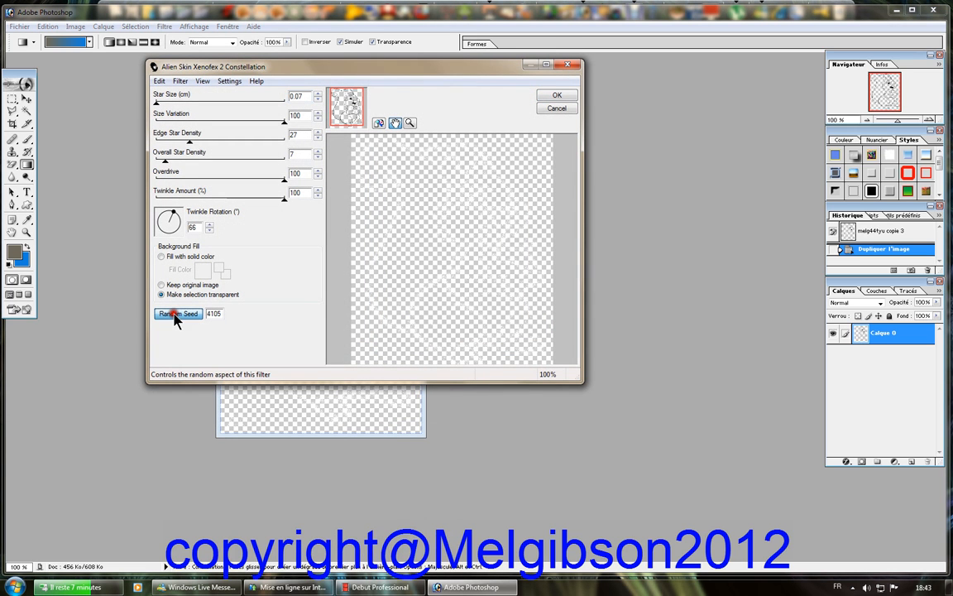
pyautogui.click(554, 97)
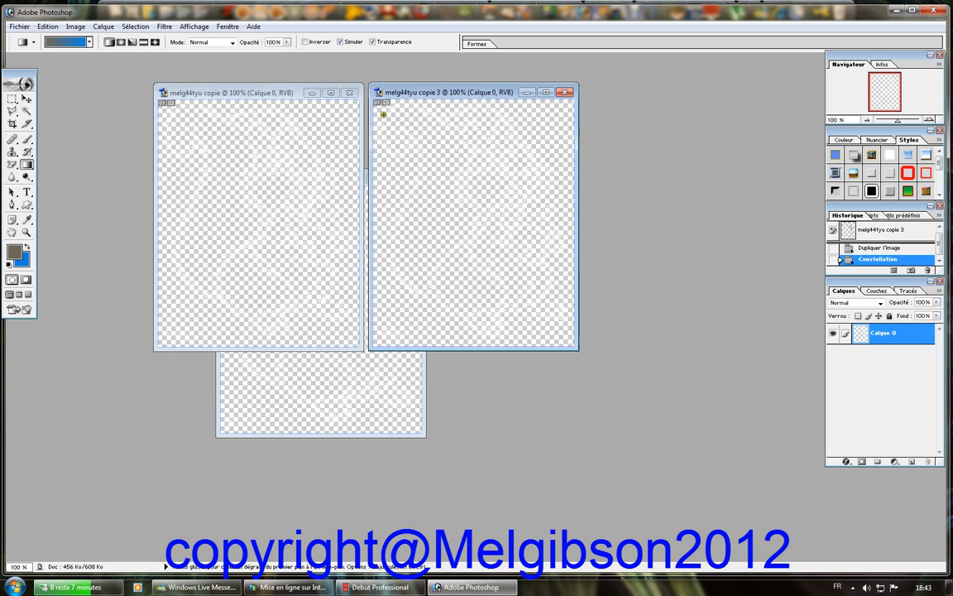
# Cut all the stars from melg44tyu copie, fill the emptied layer with default black using the Paint Bucket, and paste the stars over it
pyautogui.click(222, 95)
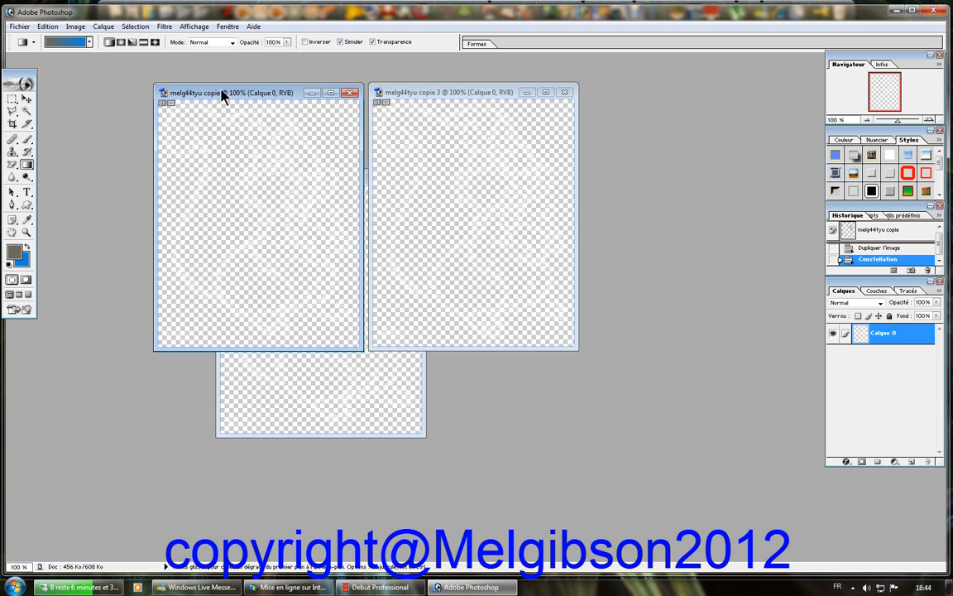
pyautogui.hotkey('ctrl', 'a')
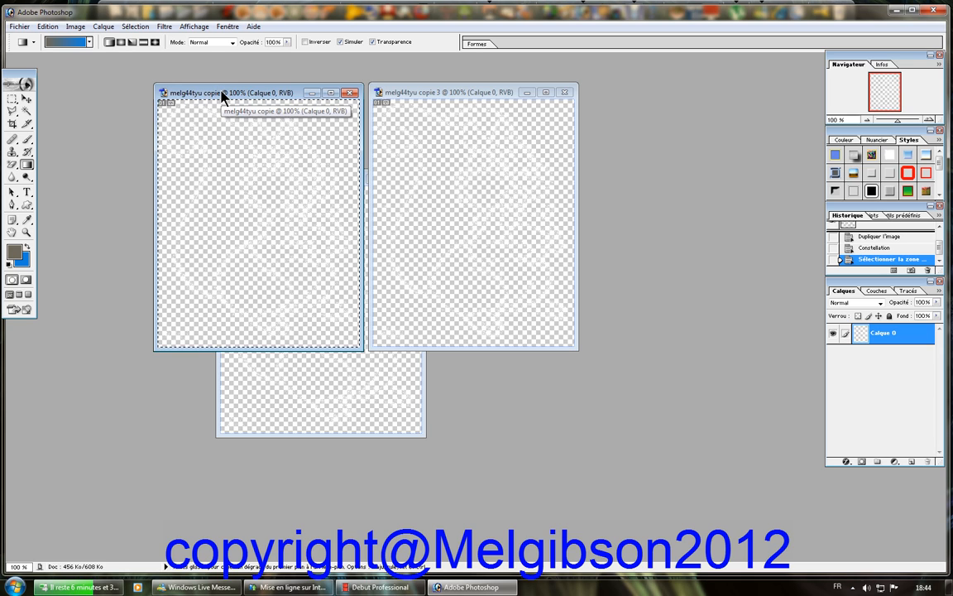
pyautogui.hotkey('ctrl', 'x')
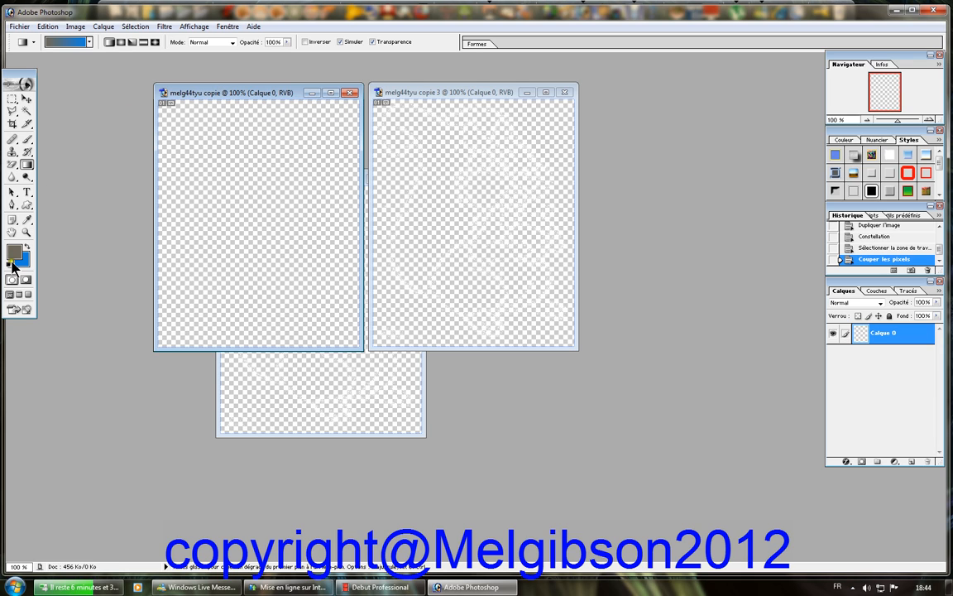
pyautogui.click(10, 263)
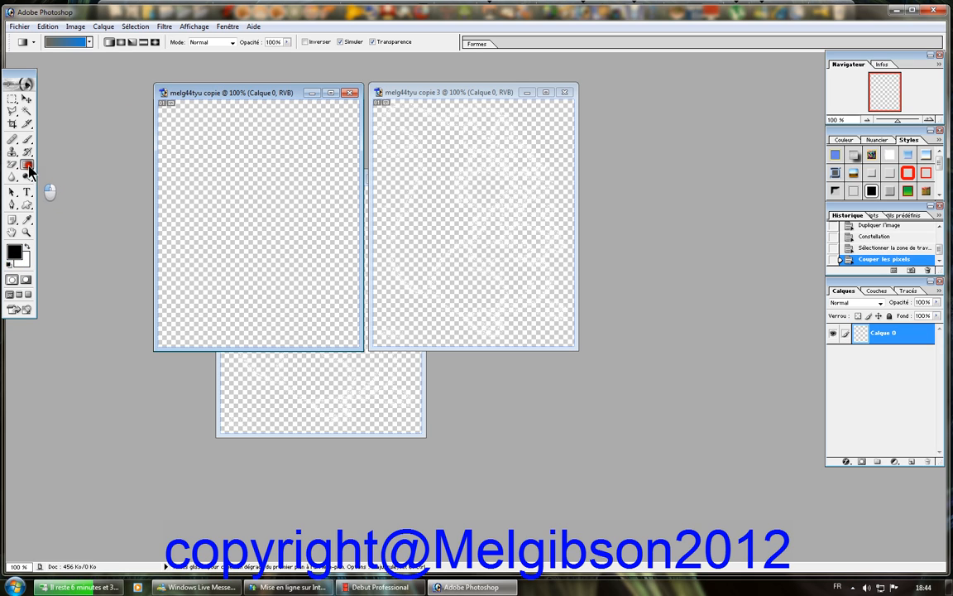
pyautogui.moveTo(30, 170); pyautogui.dragTo(69, 178)
pyautogui.click(173, 165)
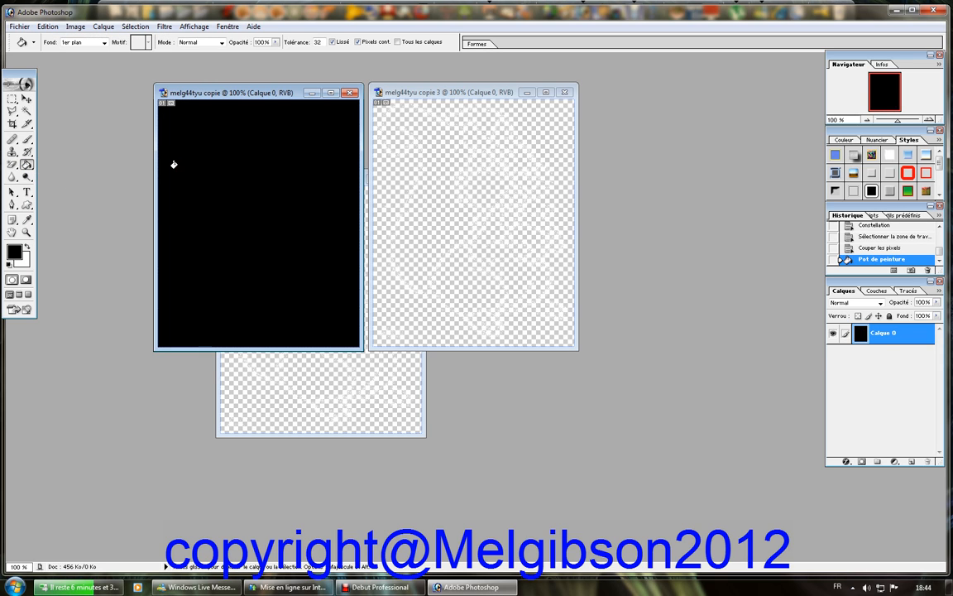
pyautogui.hotkey('ctrl', 'v')
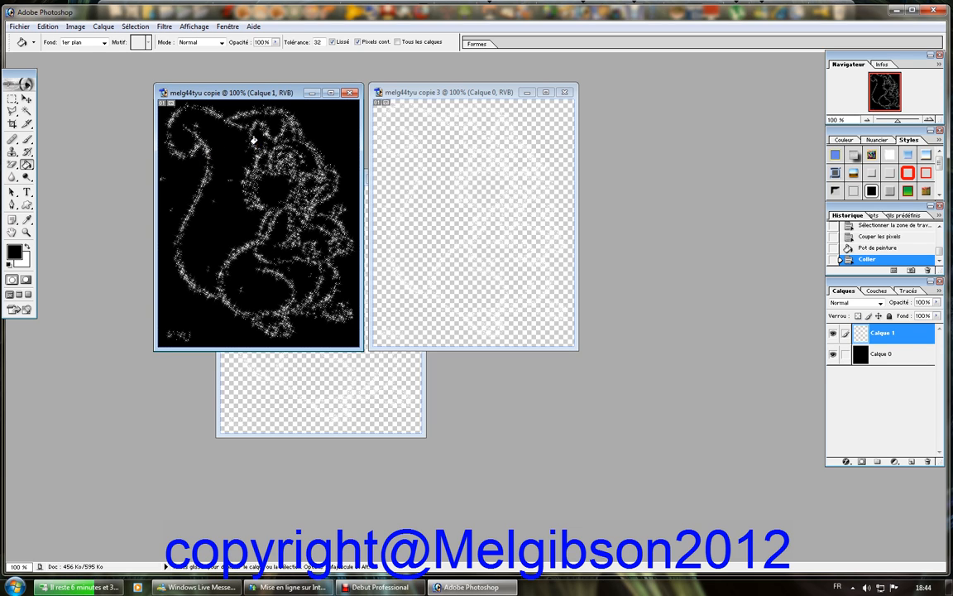
# Undo the paste, remove the black fill with the Magic Eraser and paste the stars back onto the transparent layer
pyautogui.hotkey('ctrl', 'z')
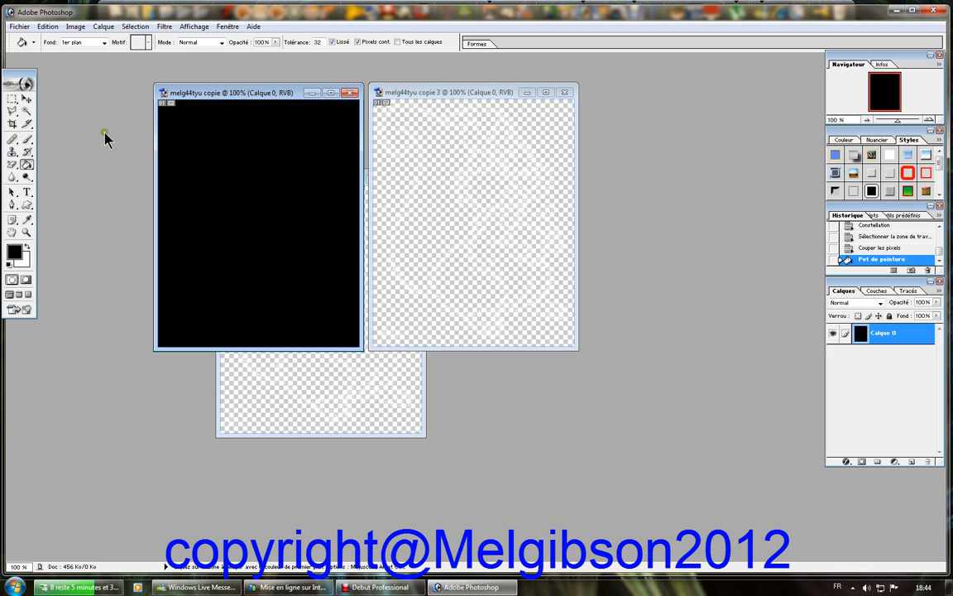
pyautogui.click(12, 165)
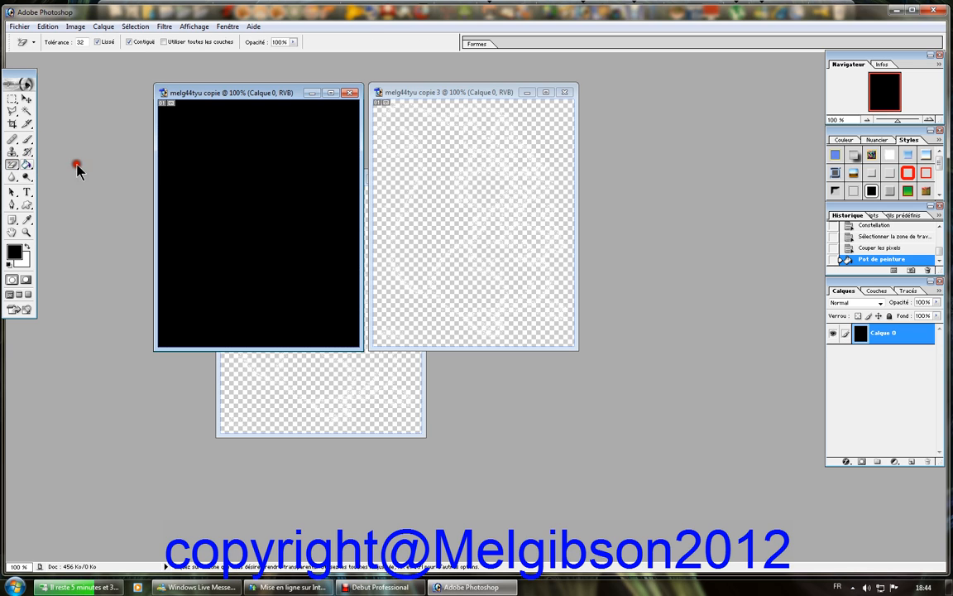
pyautogui.click(195, 177)
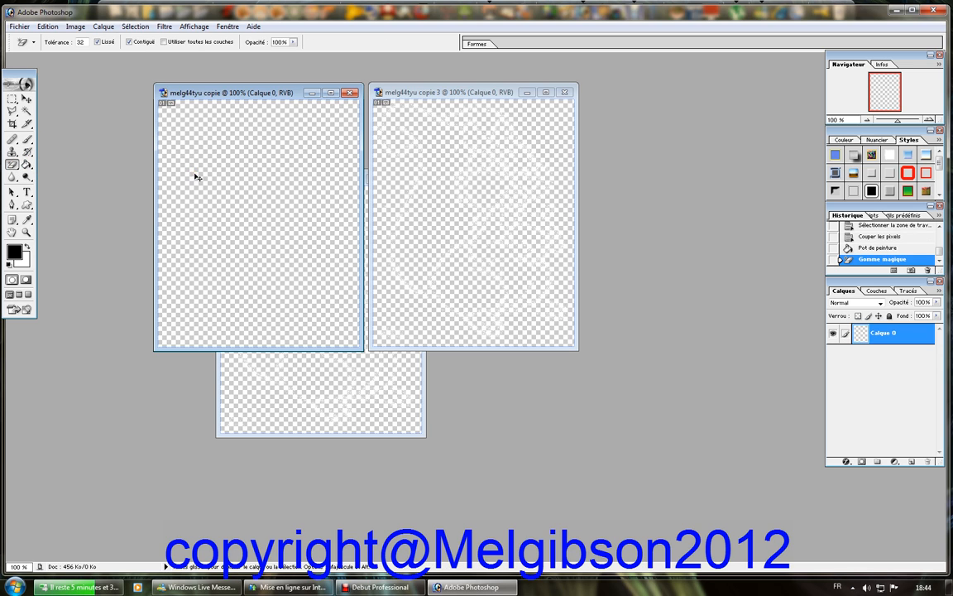
pyautogui.hotkey('ctrl', 'v')
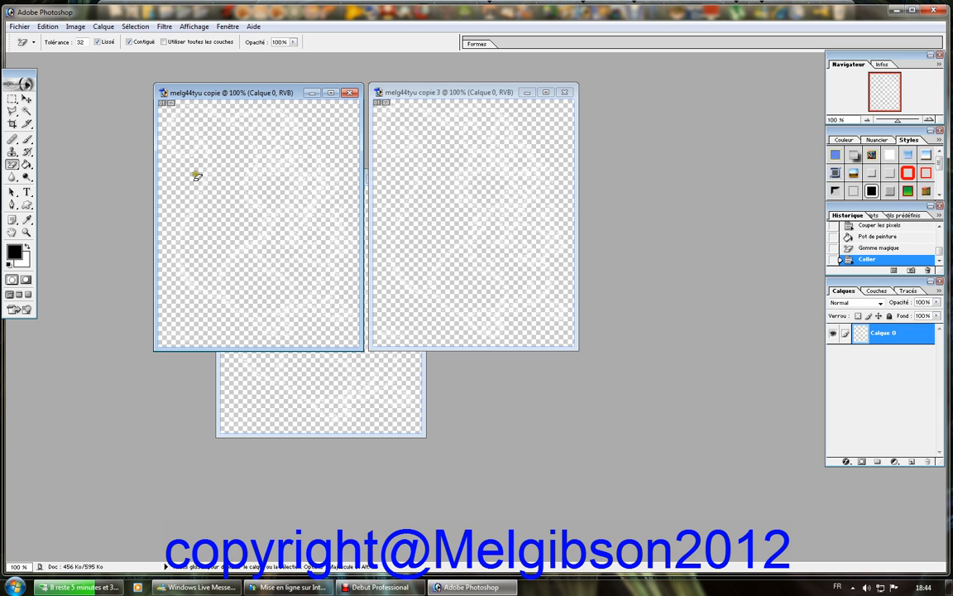
# Close melg44tyu copie, saving it under the suggested name as a non-interlaced PNG in the "POUR ... ANIMATOR" folder inside COMMUNAUTE1
pyautogui.click(351, 93)
pyautogui.press('Return')
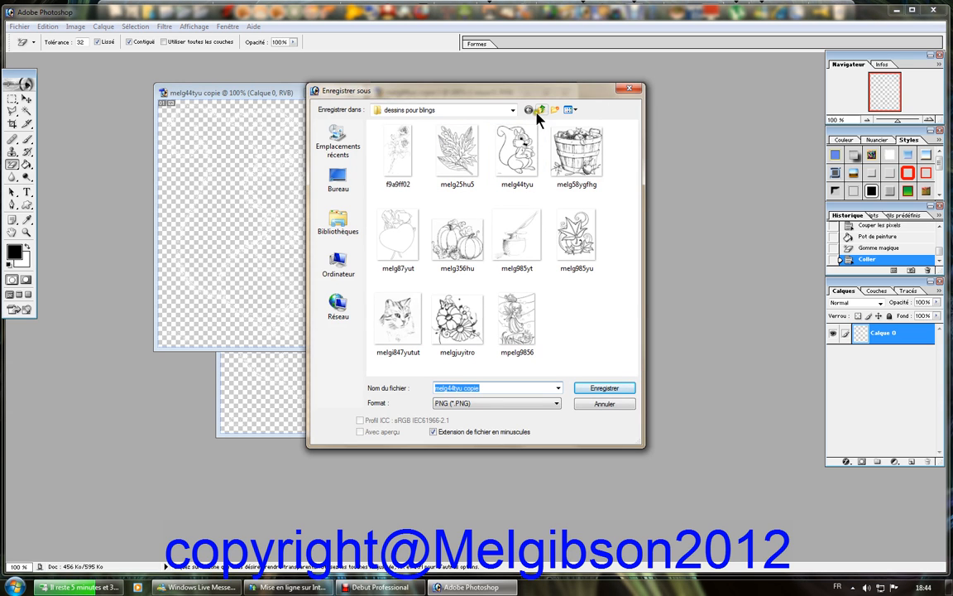
pyautogui.click(541, 110)
pyautogui.click(541, 110)
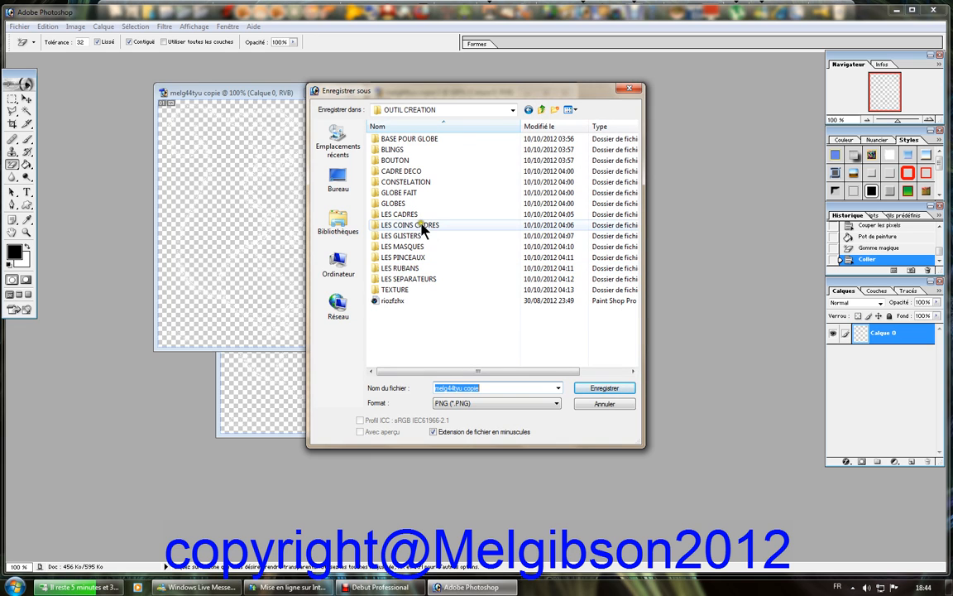
pyautogui.click(541, 110)
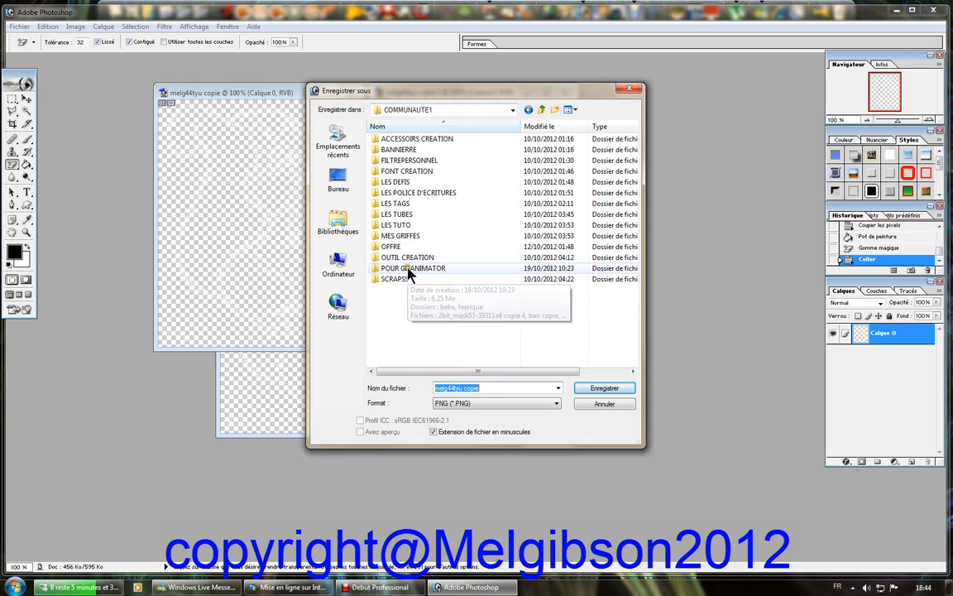
pyautogui.doubleClick(408, 270)
pyautogui.click(602, 391)
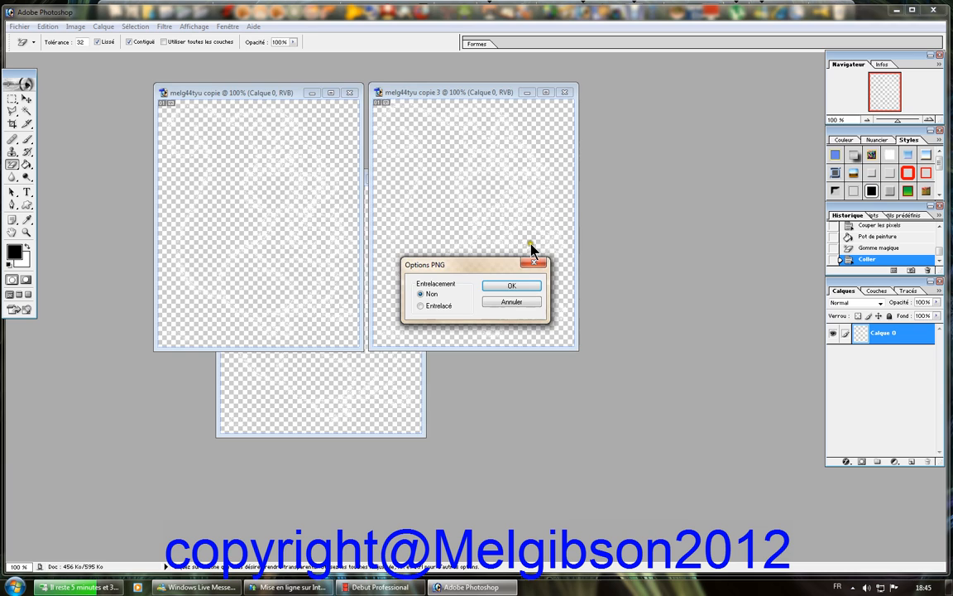
pyautogui.click(526, 287)
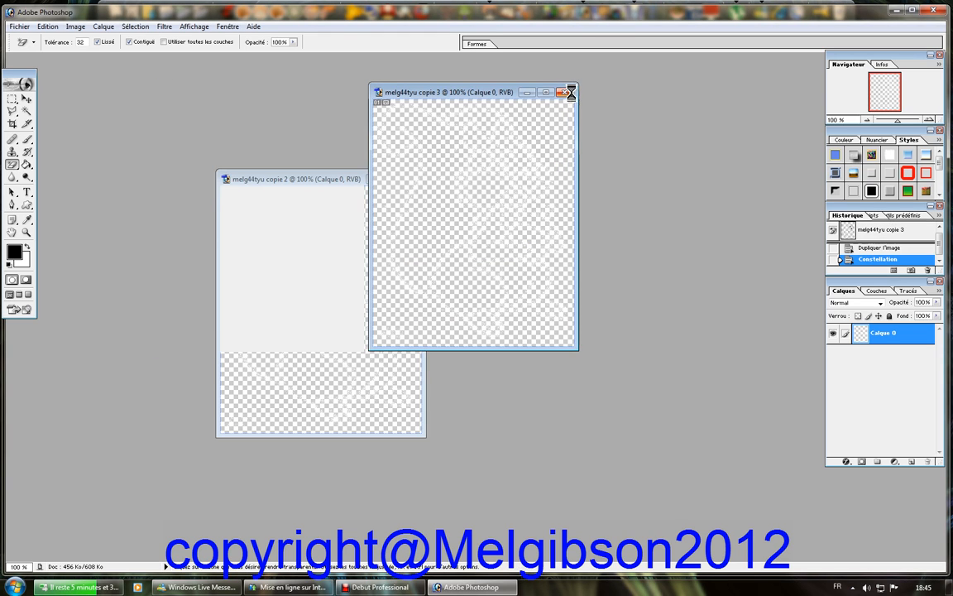
# Close melg44tyu copie 3, saving it under the suggested name as a non-interlaced PNG in the POUR GIFANIMATOR folder
pyautogui.click(570, 94)
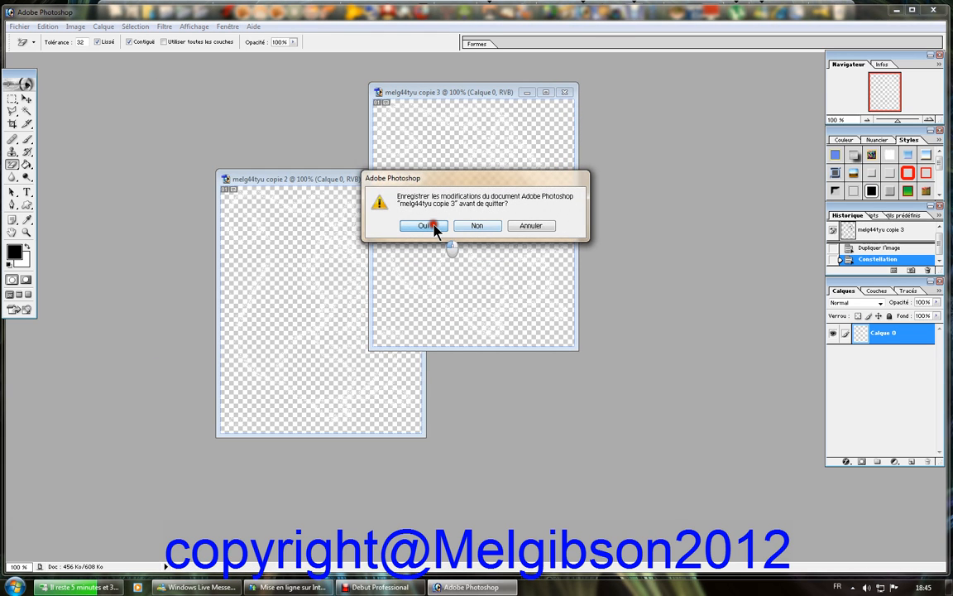
pyautogui.click(434, 227)
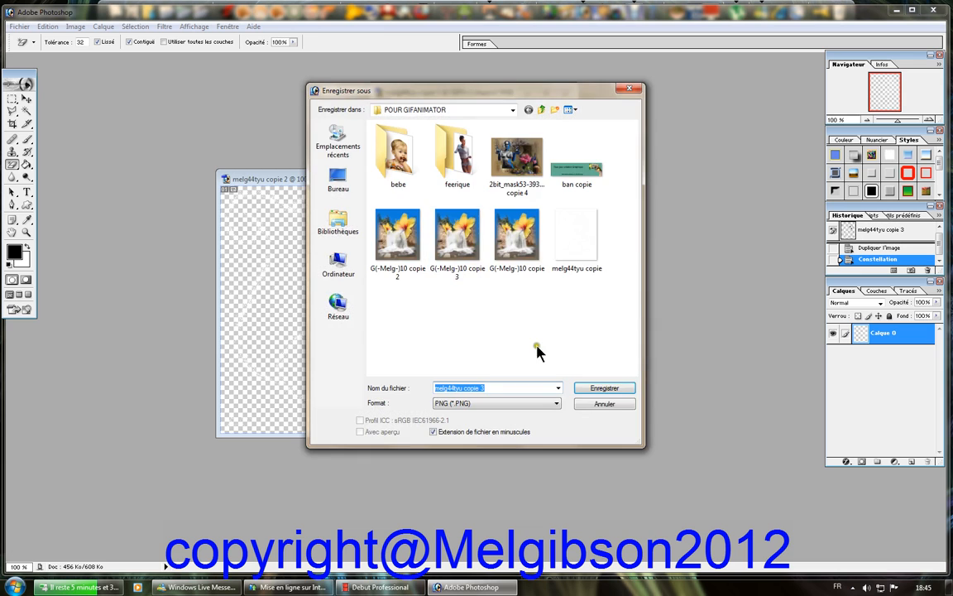
pyautogui.click(603, 388)
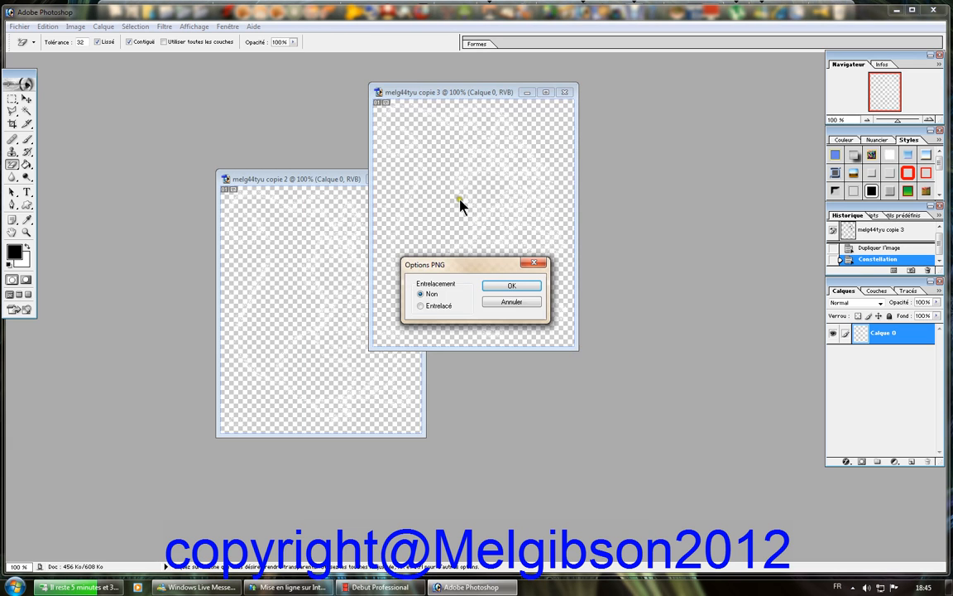
pyautogui.click(511, 286)
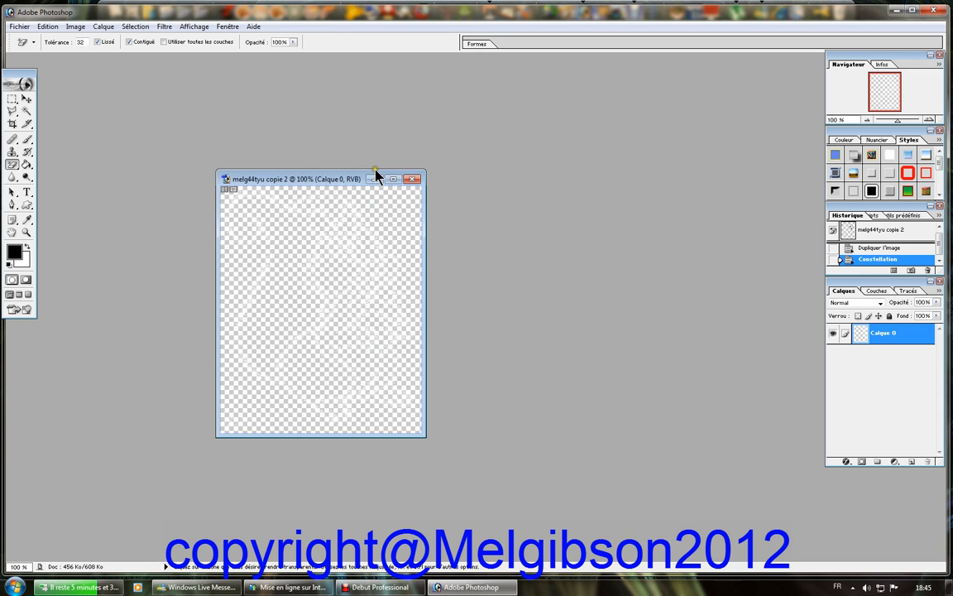
# Close melg44tyu copie 2, saving it under the suggested name as a non-interlaced PNG in the POUR GIFANIMATOR folder
pyautogui.click(414, 180)
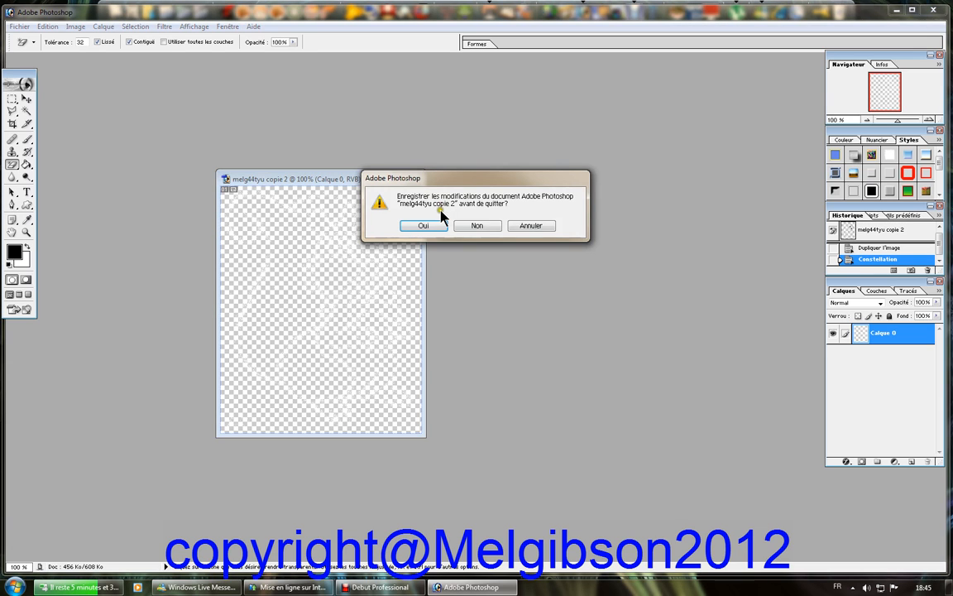
pyautogui.click(434, 224)
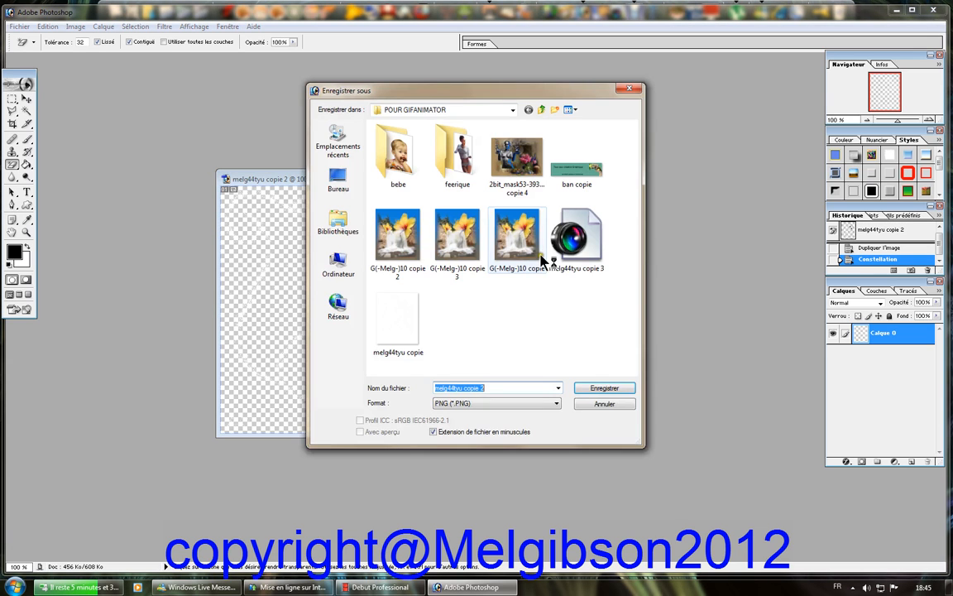
pyautogui.click(599, 388)
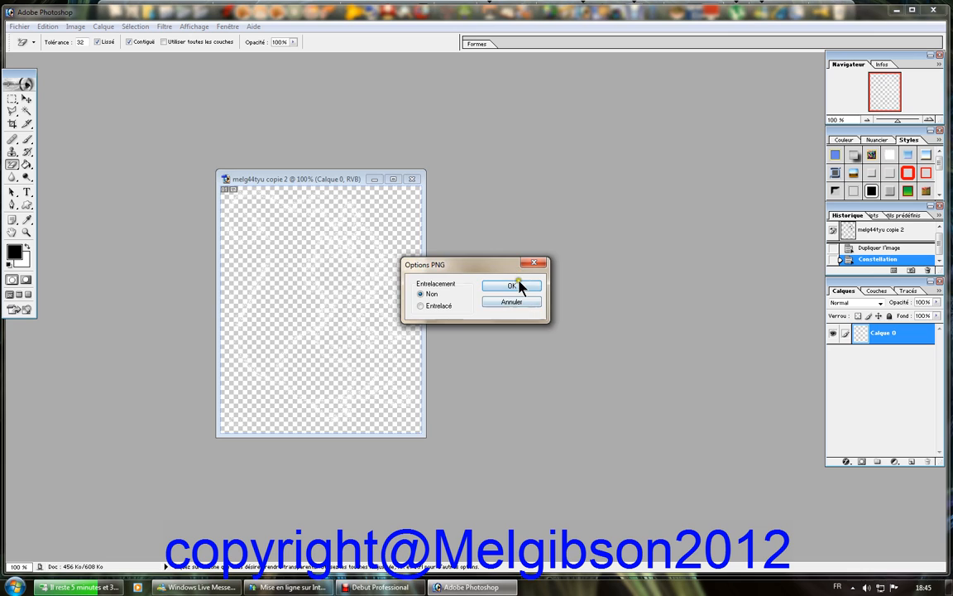
pyautogui.click(513, 285)
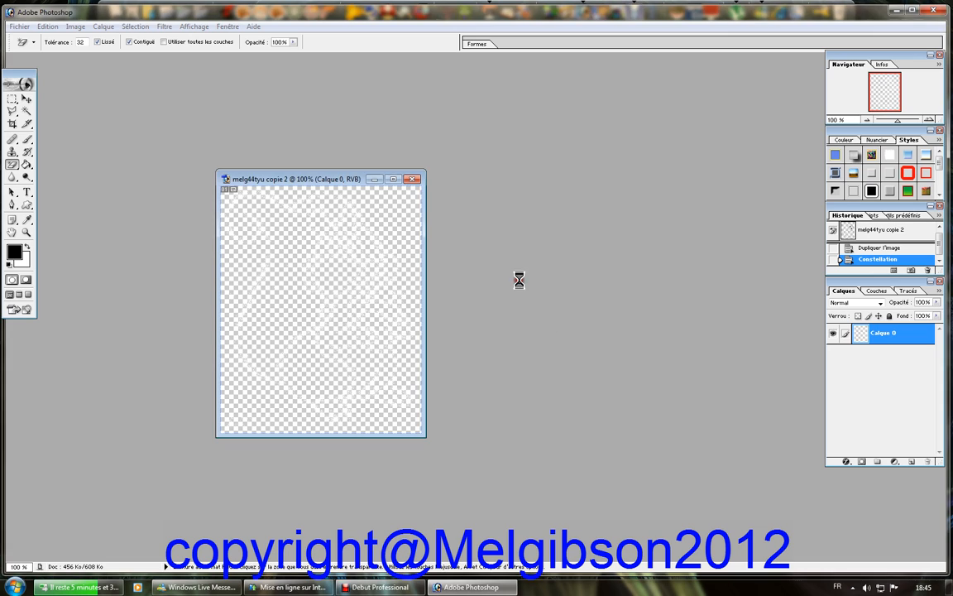
pyautogui.click(309, 136)
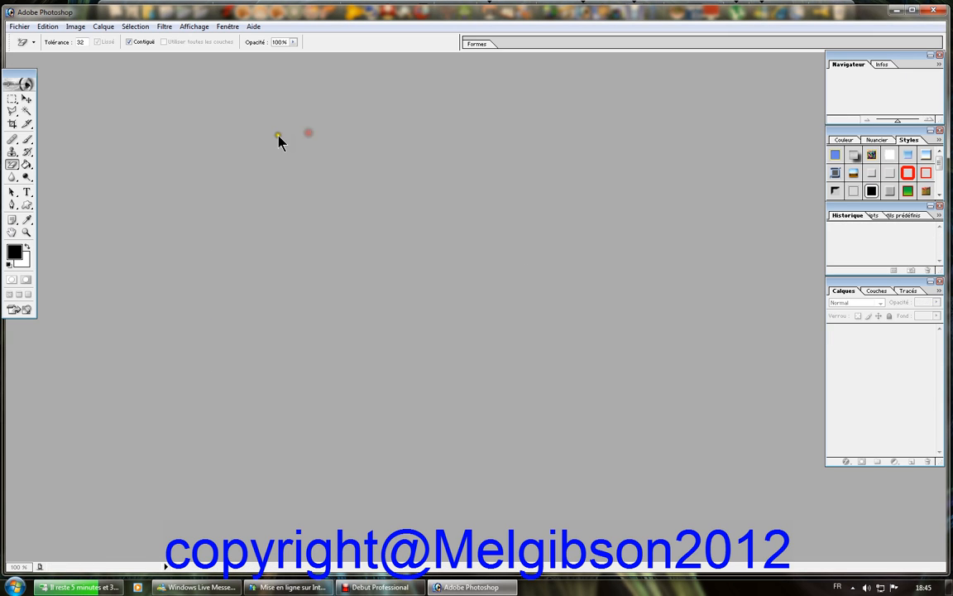
# Create a new transparent RGB document 550 pixels wide and 550 pixels high
pyautogui.click(21, 27)
pyautogui.click(35, 39)
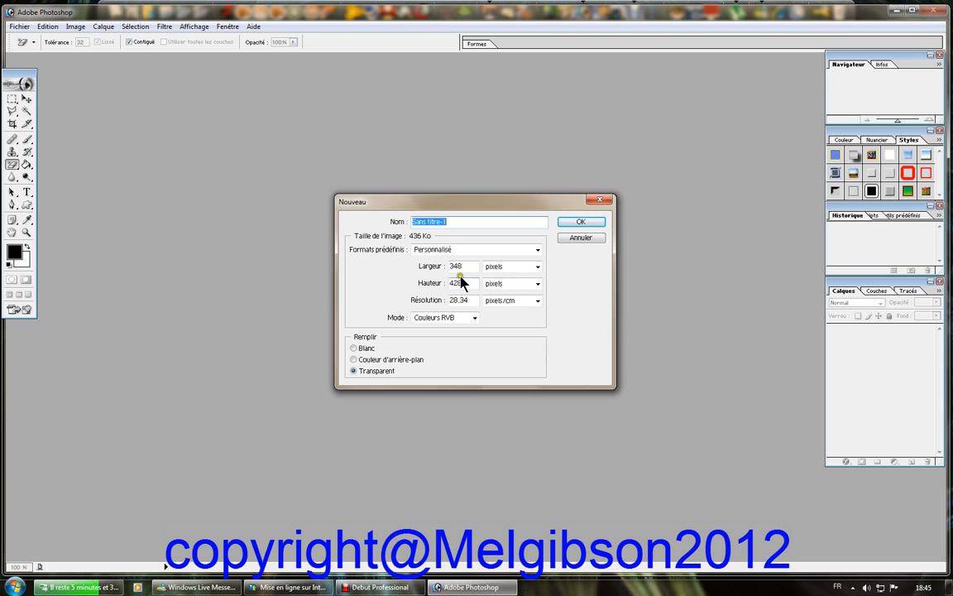
pyautogui.click(422, 264)
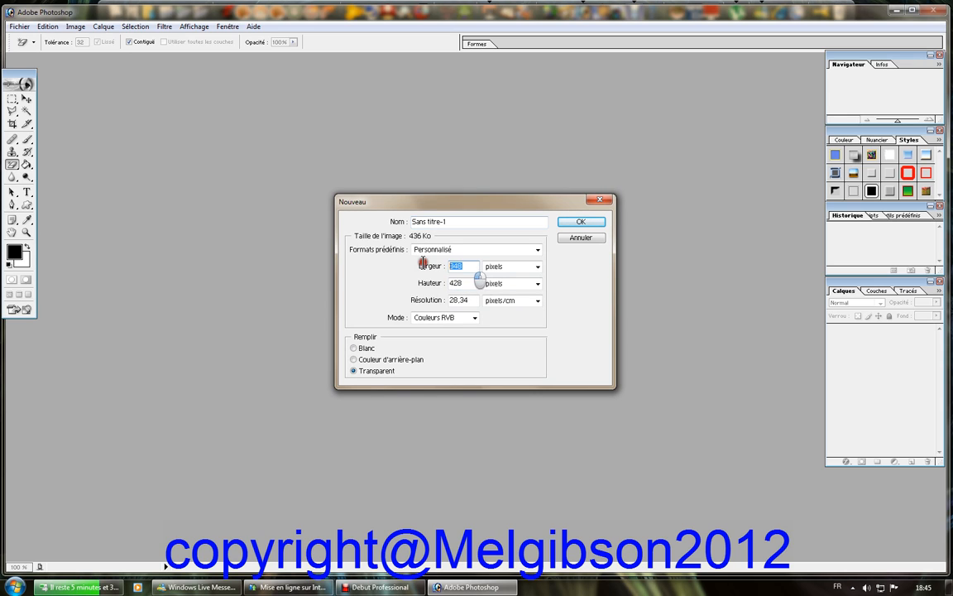
pyautogui.write('550')
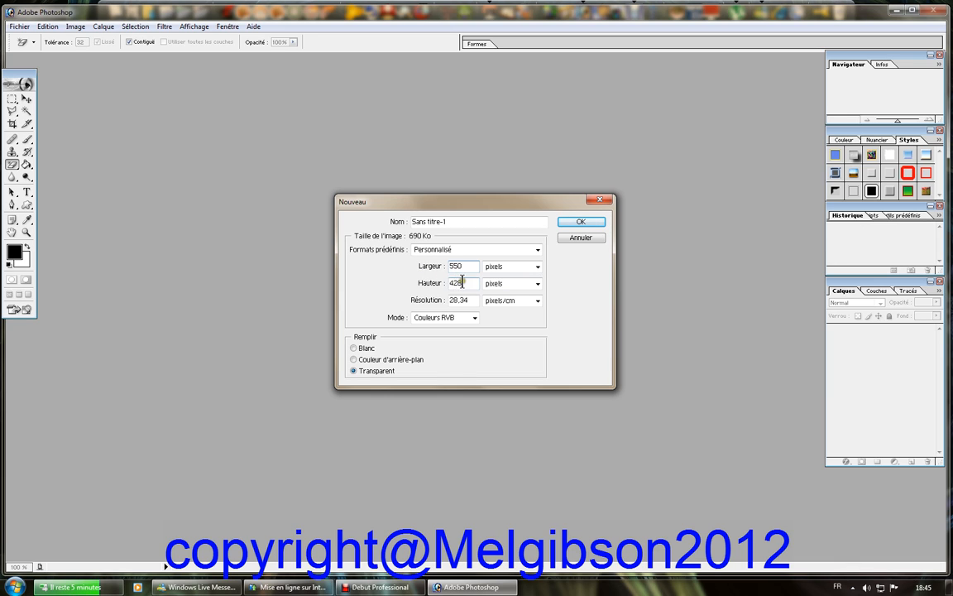
pyautogui.click(414, 284)
pyautogui.write('550')
pyautogui.press('Return')
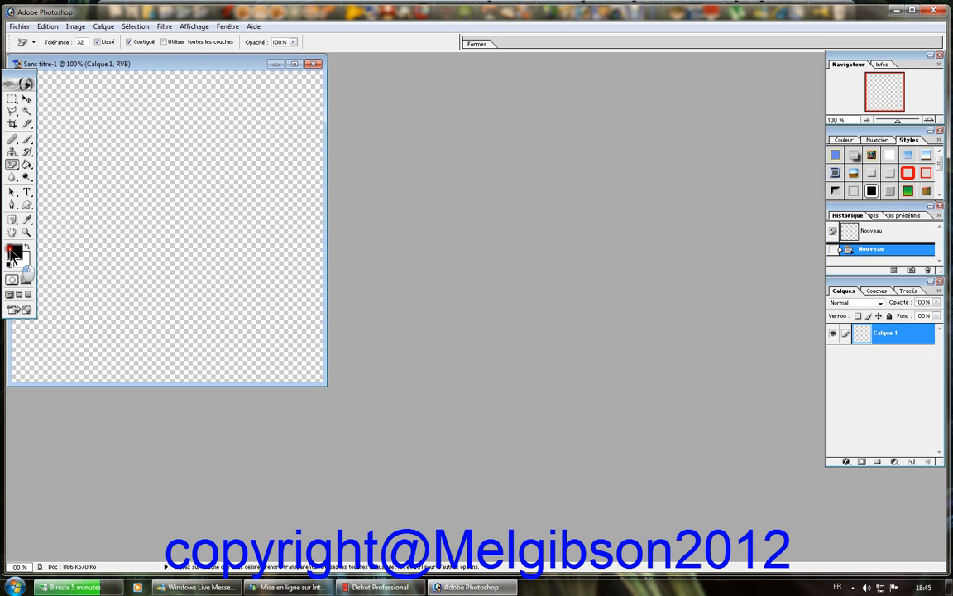
# Set the foreground colour to a dark red and fill the whole transparent layer with it using the Paint Bucket
pyautogui.click(14, 251)
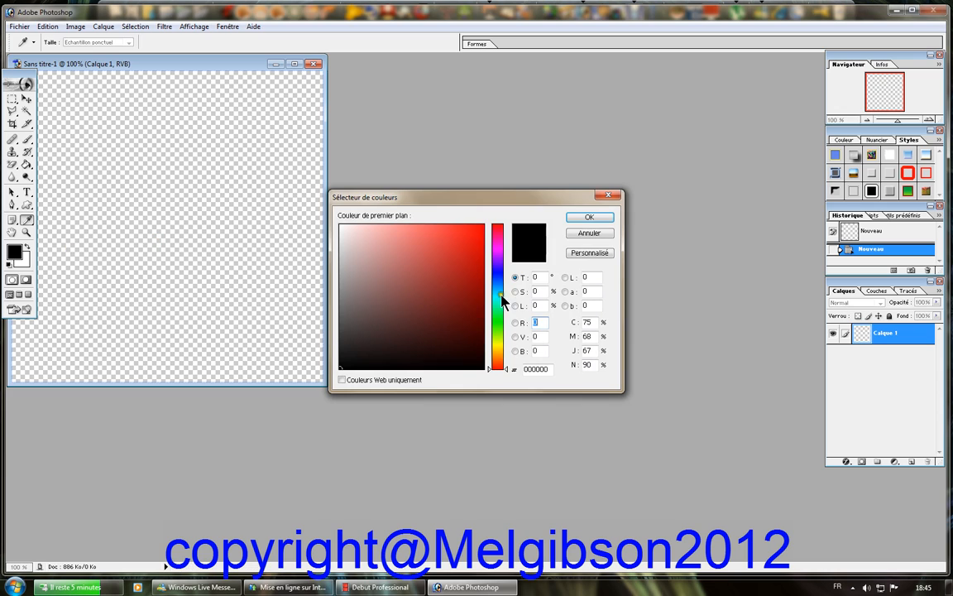
pyautogui.click(476, 321)
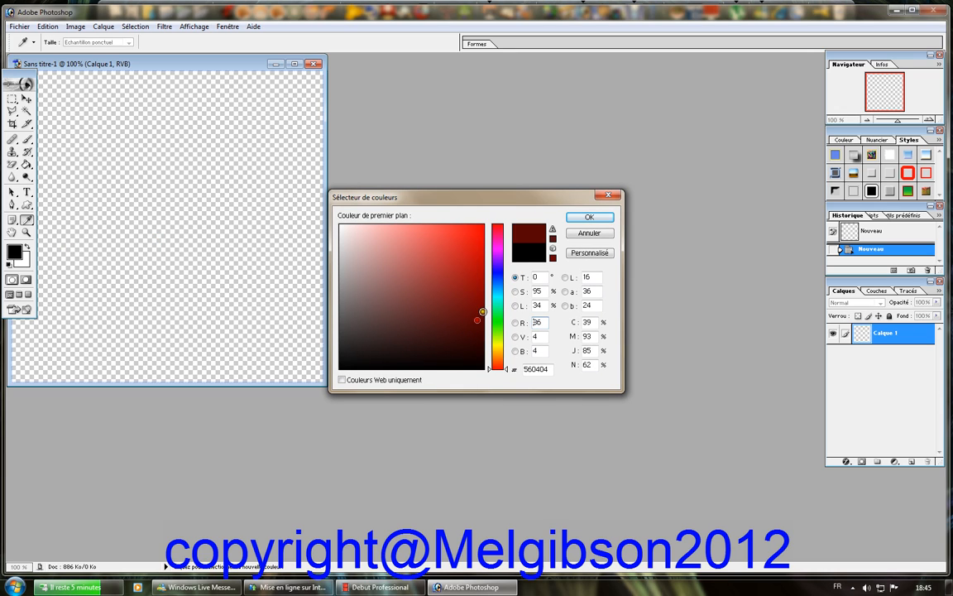
pyautogui.click(577, 217)
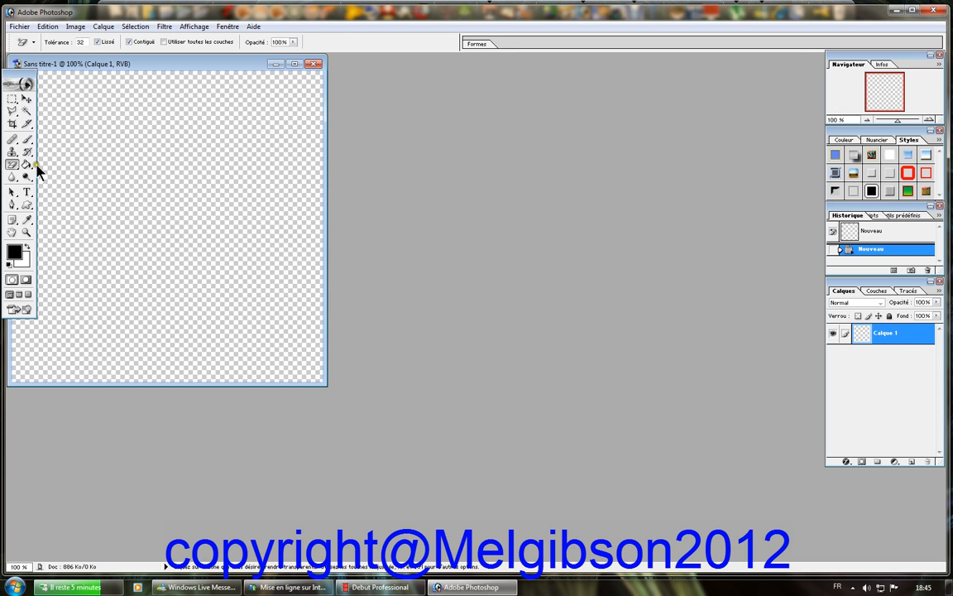
pyautogui.click(27, 164)
pyautogui.click(146, 190)
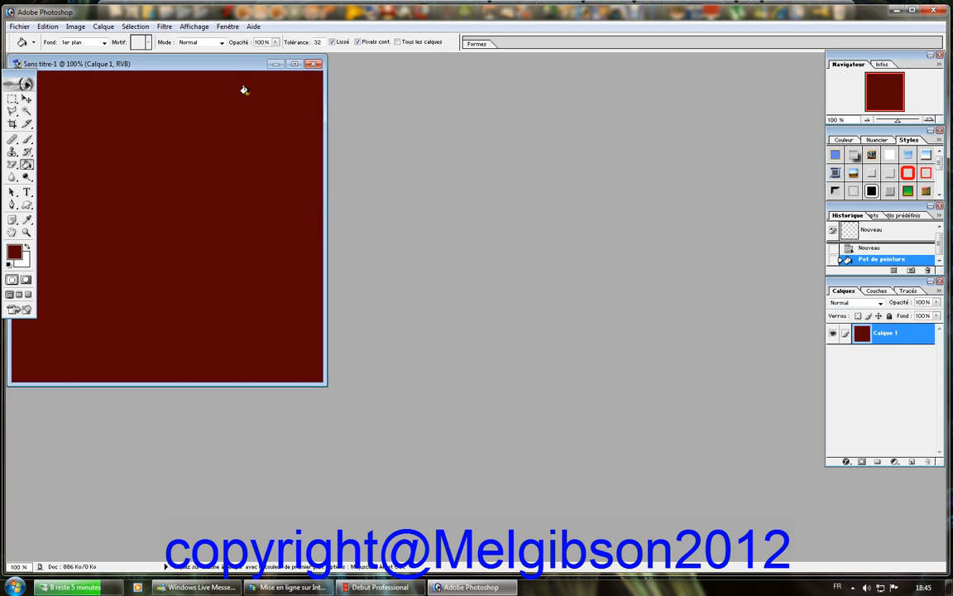
# Close the dark red document, saving it as Sans titre-1 in Photoshop format in the POUR GIFANIMATOR folder
pyautogui.click(317, 66)
pyautogui.press('Return')
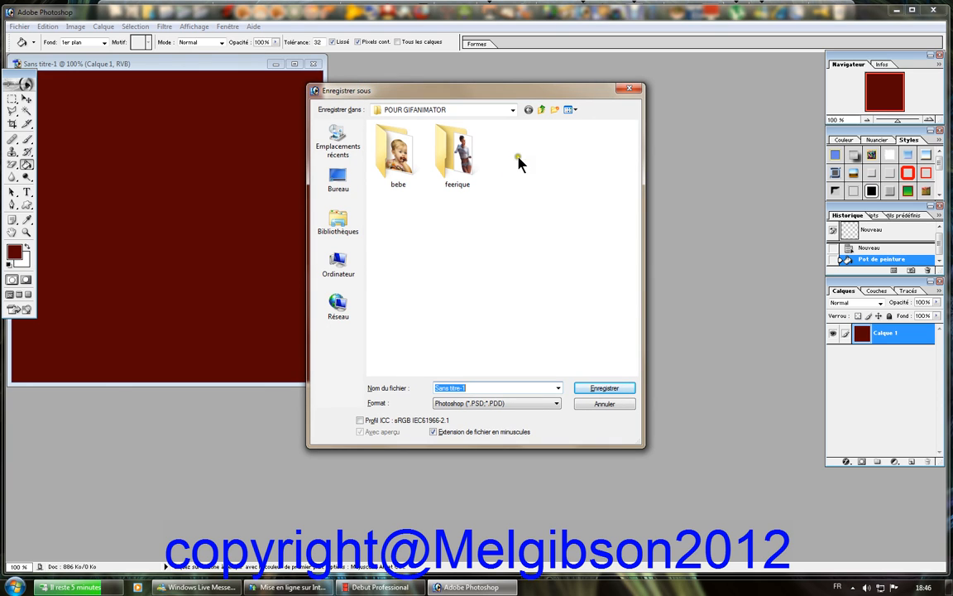
pyautogui.click(601, 389)
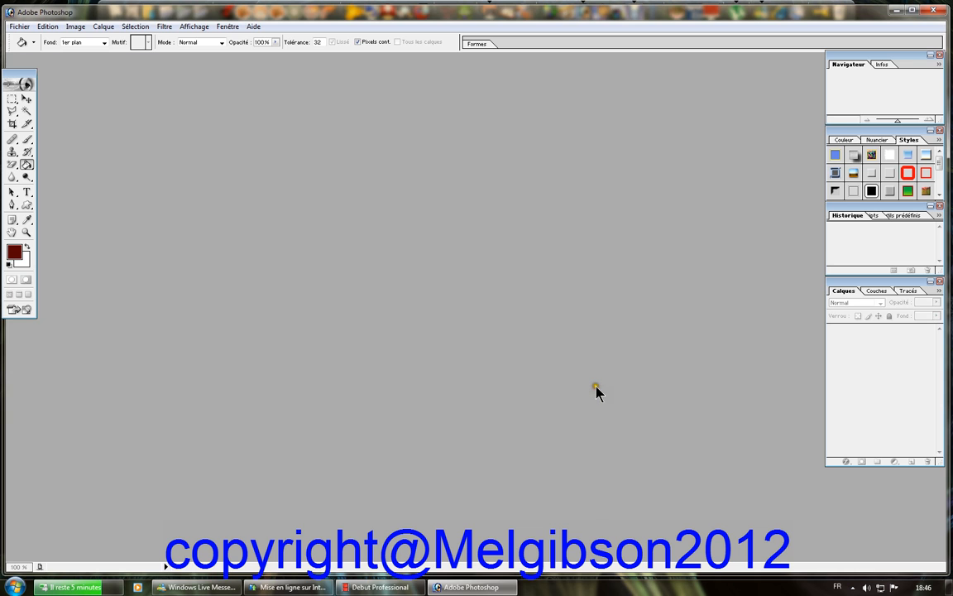
# Quit Photoshop, launch Ulead GIF Animator and dismiss its start-up dialogs
pyautogui.click(935, 10)
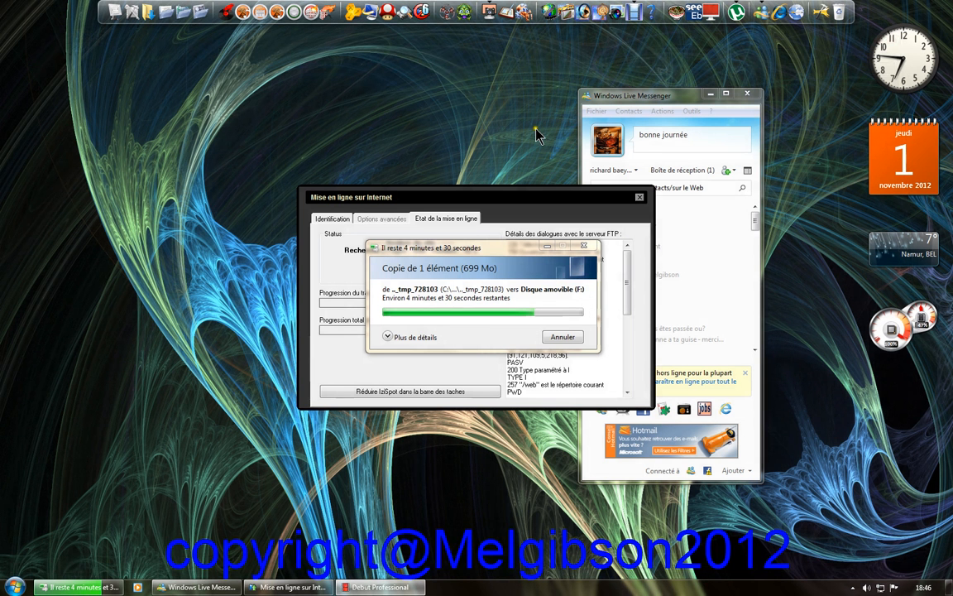
pyautogui.click(551, 16)
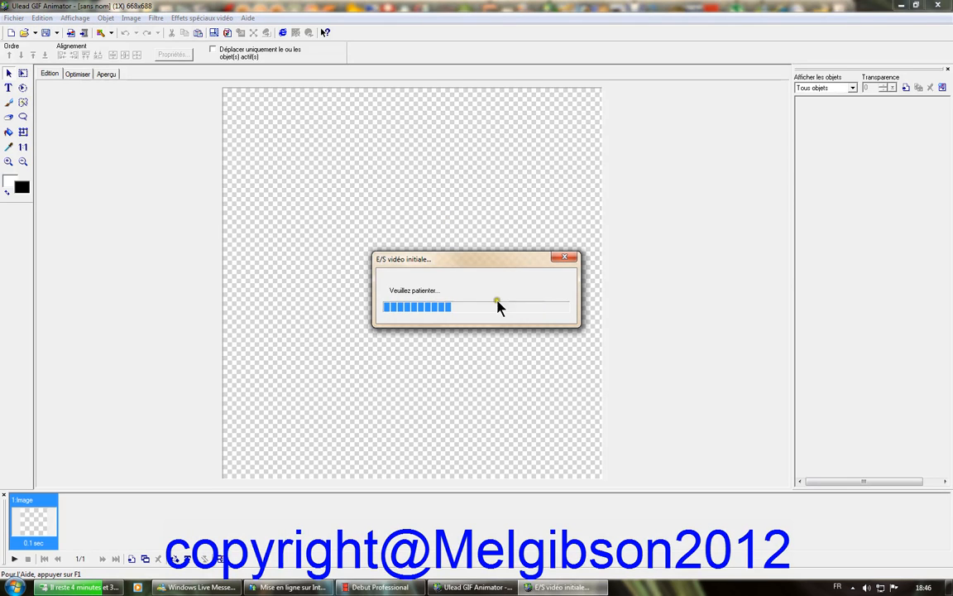
pyautogui.click(566, 321)
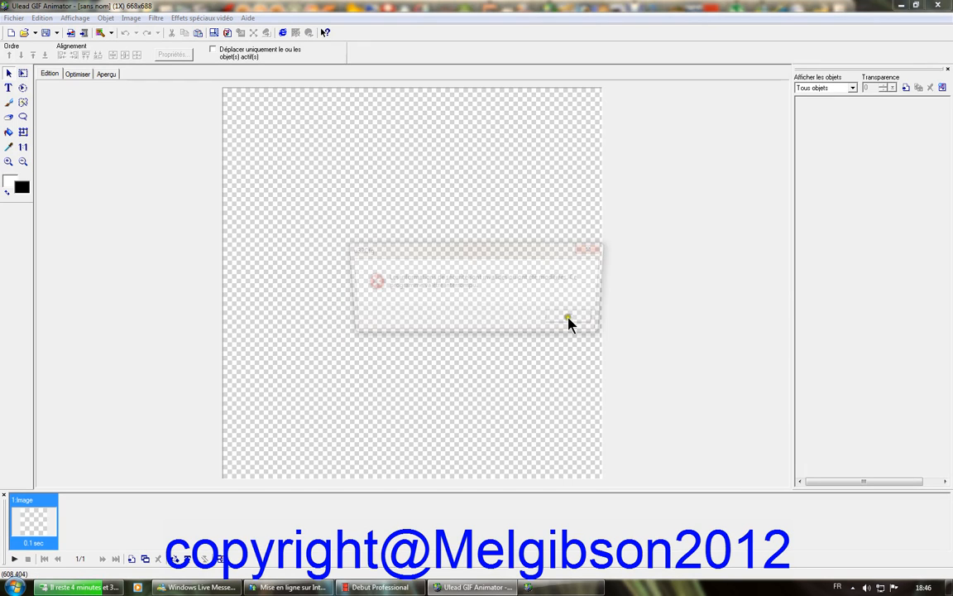
pyautogui.click(570, 324)
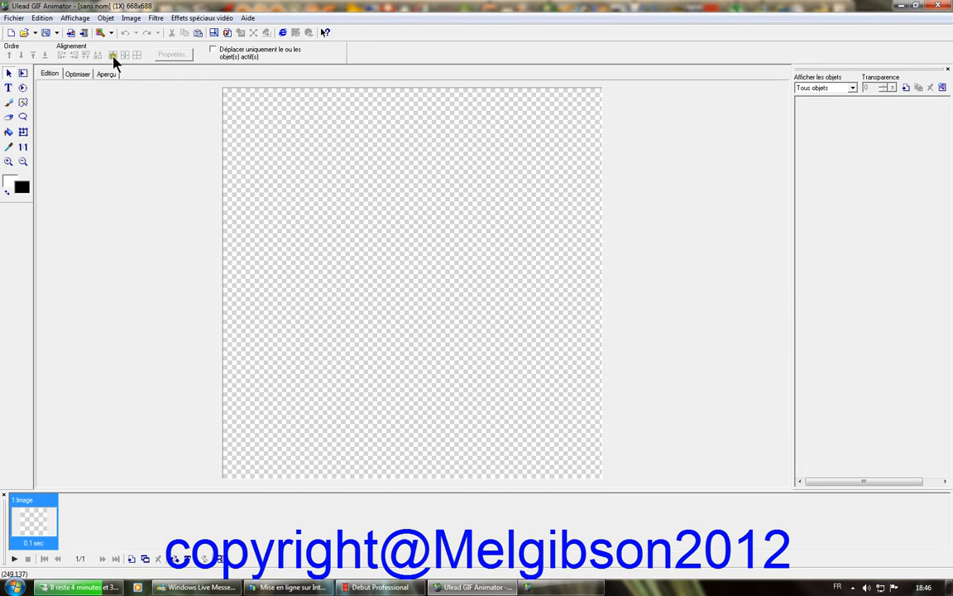
# Open the Sans titre-1 image from the POUR GIFANIMATOR folder and add two blank frames after it
pyautogui.click(18, 18)
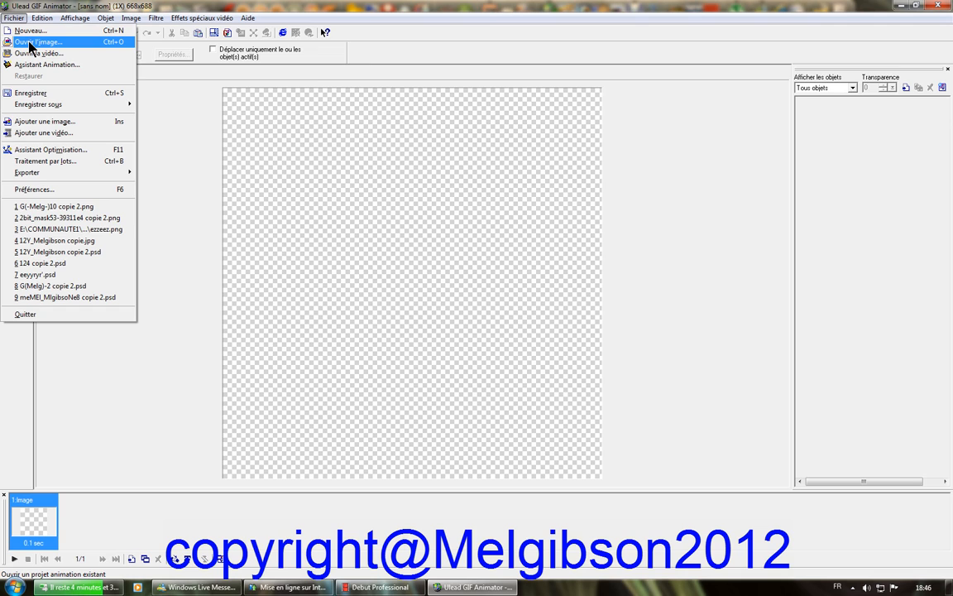
pyautogui.click(30, 43)
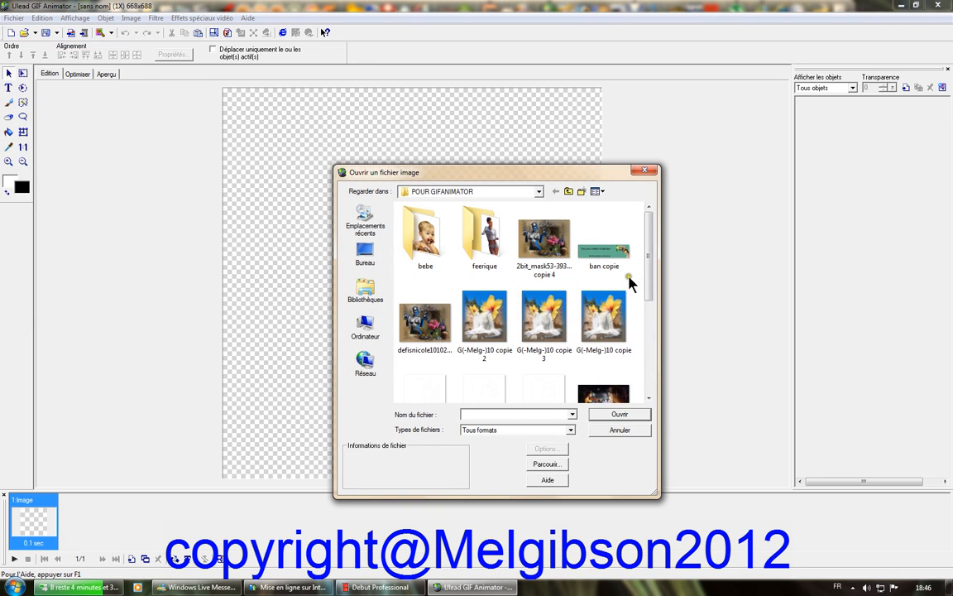
pyautogui.moveTo(647, 270); pyautogui.dragTo(666, 372)
pyautogui.doubleClick(540, 292)
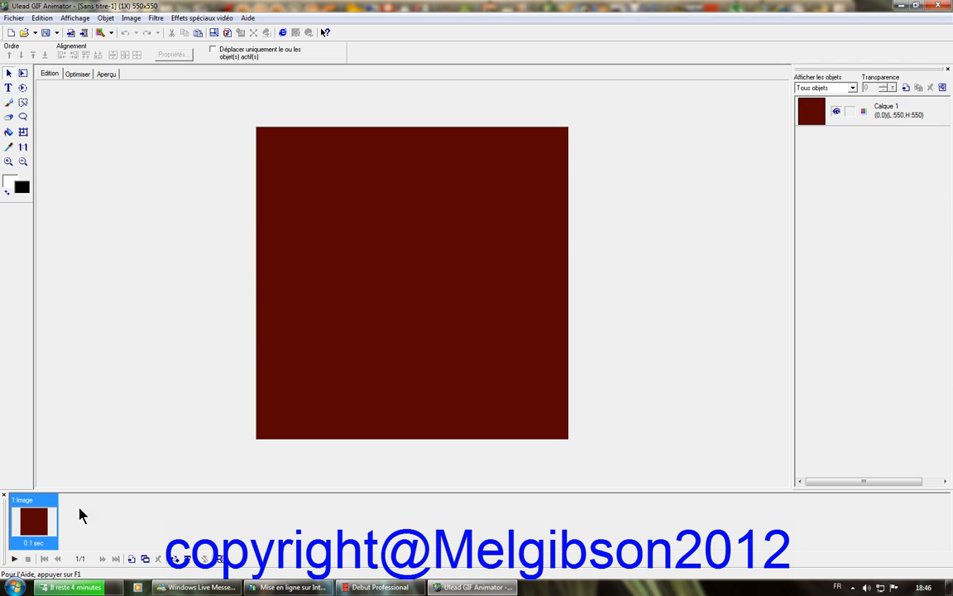
pyautogui.press('Insert')
pyautogui.press('Insert')
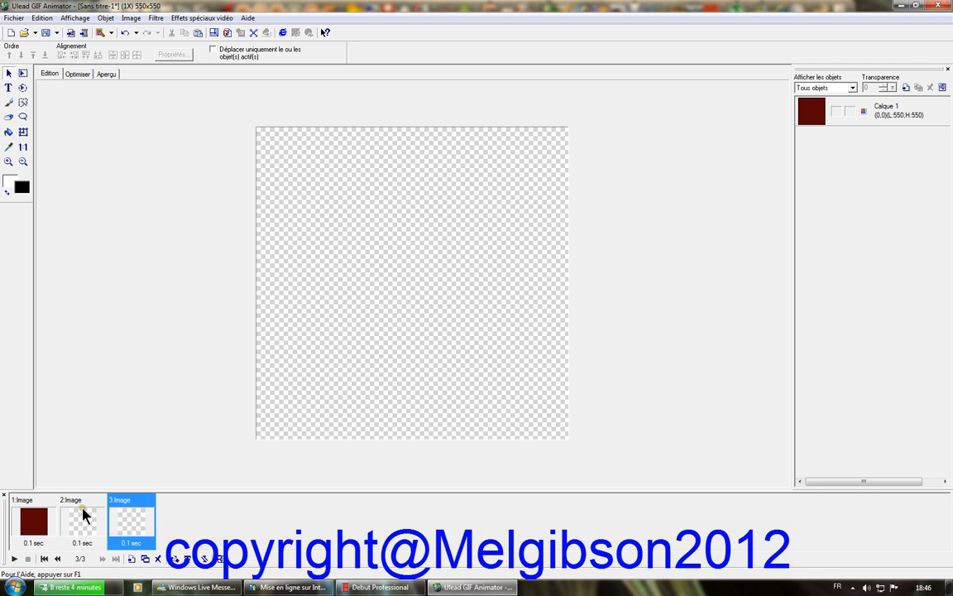
# Add the Sans titre-1 image from the POUR GIFANIMATOR folder to the second frame
pyautogui.click(83, 514)
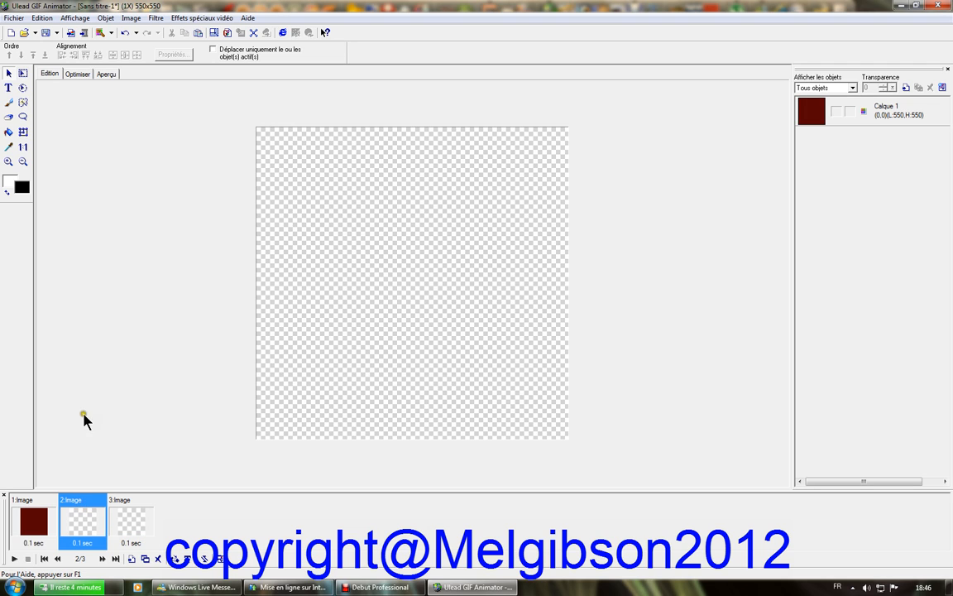
pyautogui.click(17, 19)
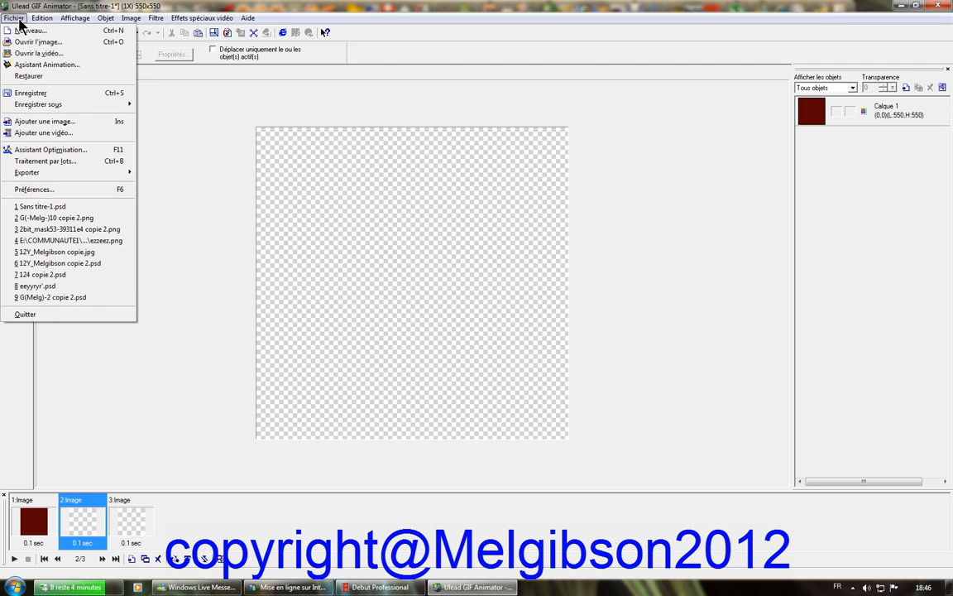
pyautogui.click(37, 121)
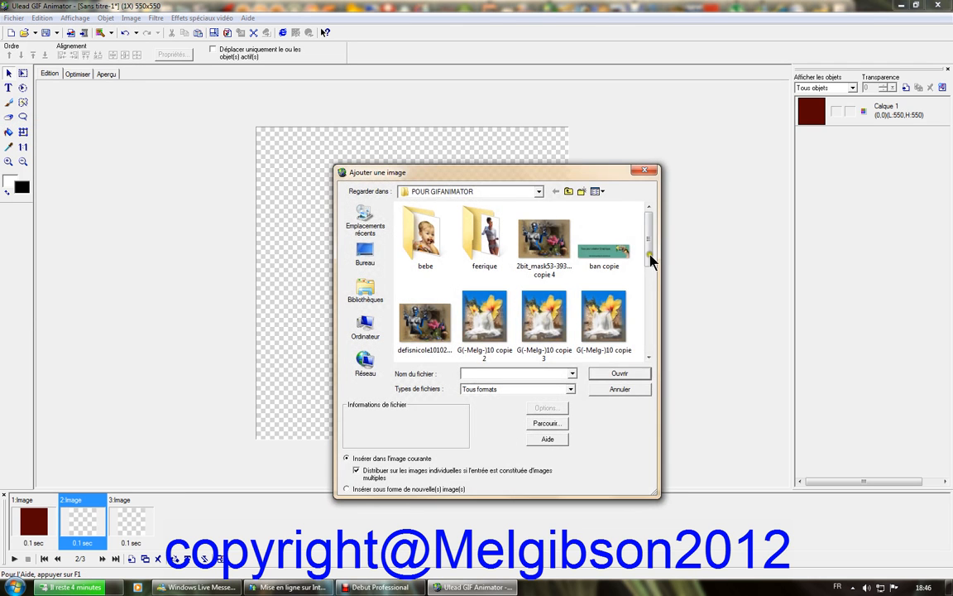
pyautogui.moveTo(649, 251); pyautogui.dragTo(639, 346)
pyautogui.doubleClick(534, 244)
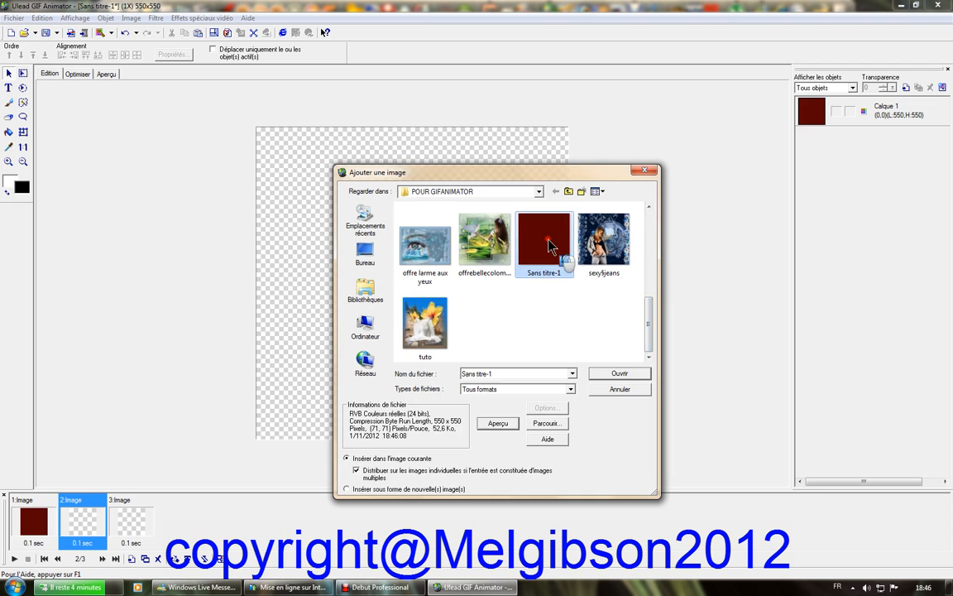
# Insert the same Sans titre-1 dark red background image into the empty third frame
pyautogui.click(131, 521)
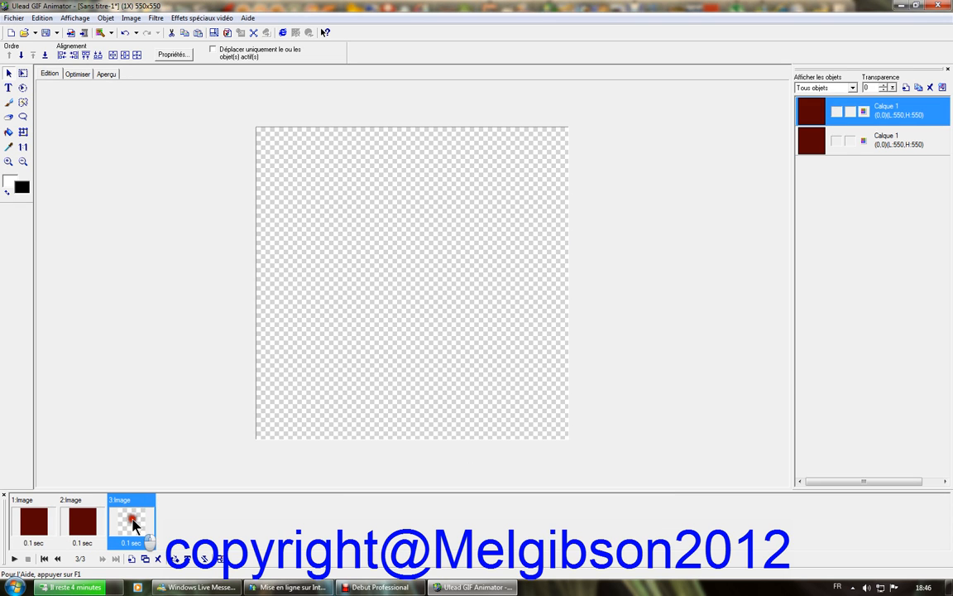
pyautogui.click(14, 18)
pyautogui.click(41, 120)
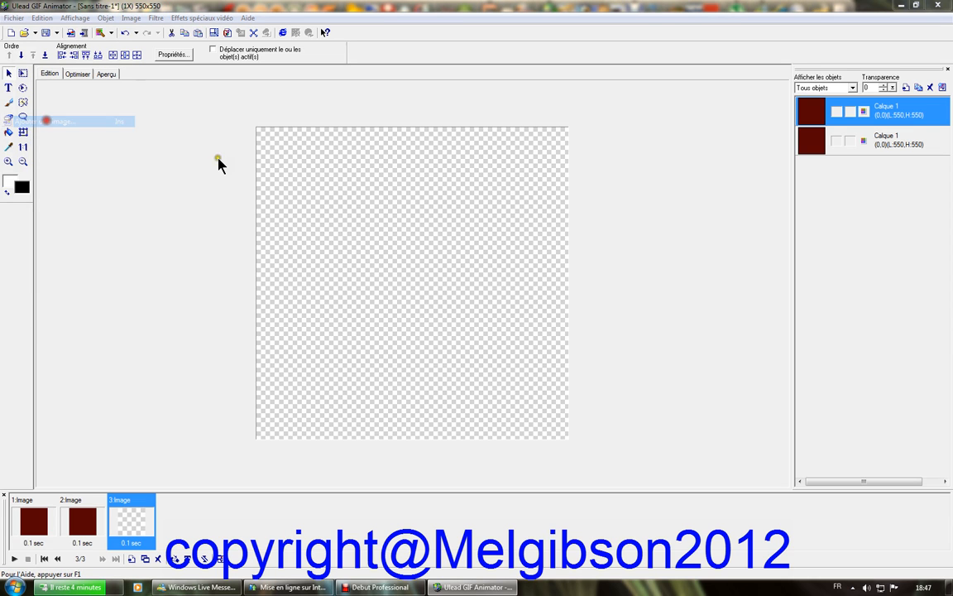
pyautogui.moveTo(647, 249); pyautogui.dragTo(650, 331)
pyautogui.click(555, 253)
pyautogui.doubleClick(551, 252)
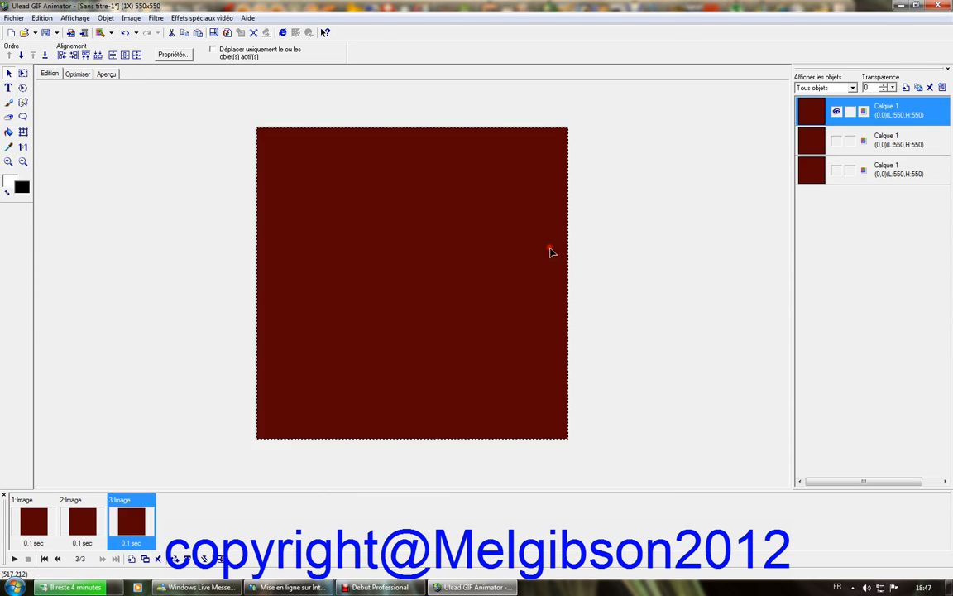
# Add the melg44tyu copie 2 image from the POUR GIFANIMATOR folder to the first frame
pyautogui.click(35, 520)
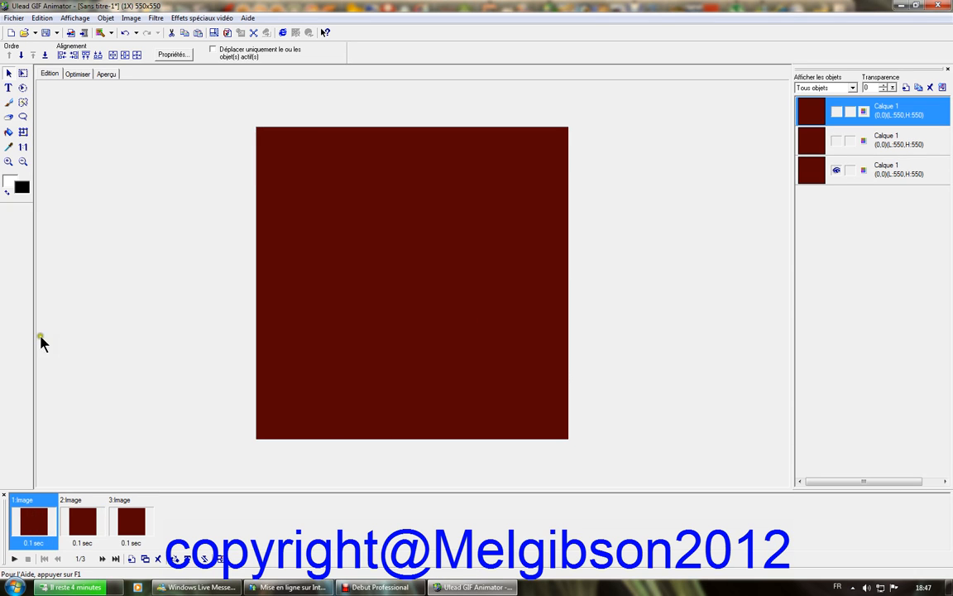
pyautogui.click(13, 18)
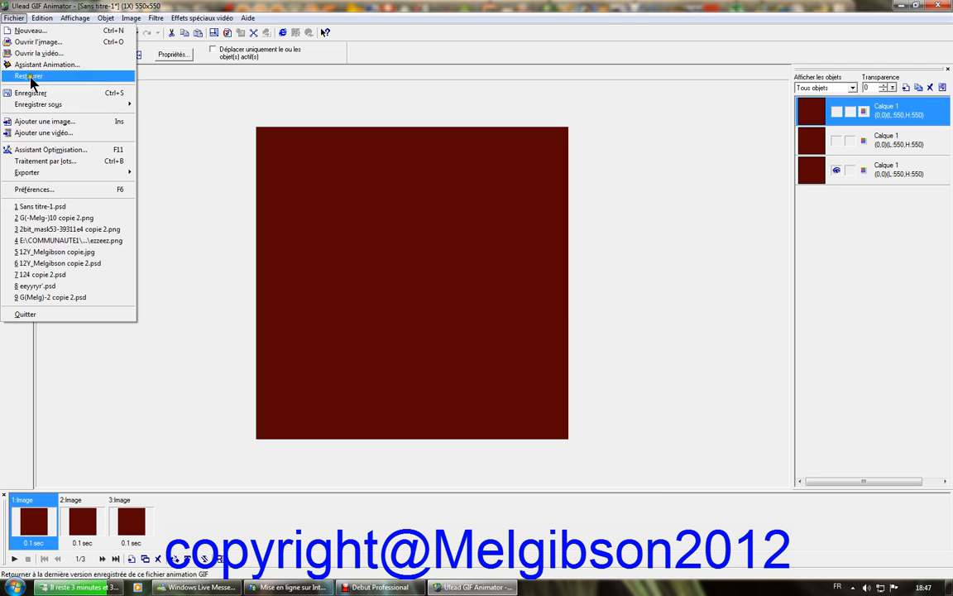
pyautogui.click(40, 122)
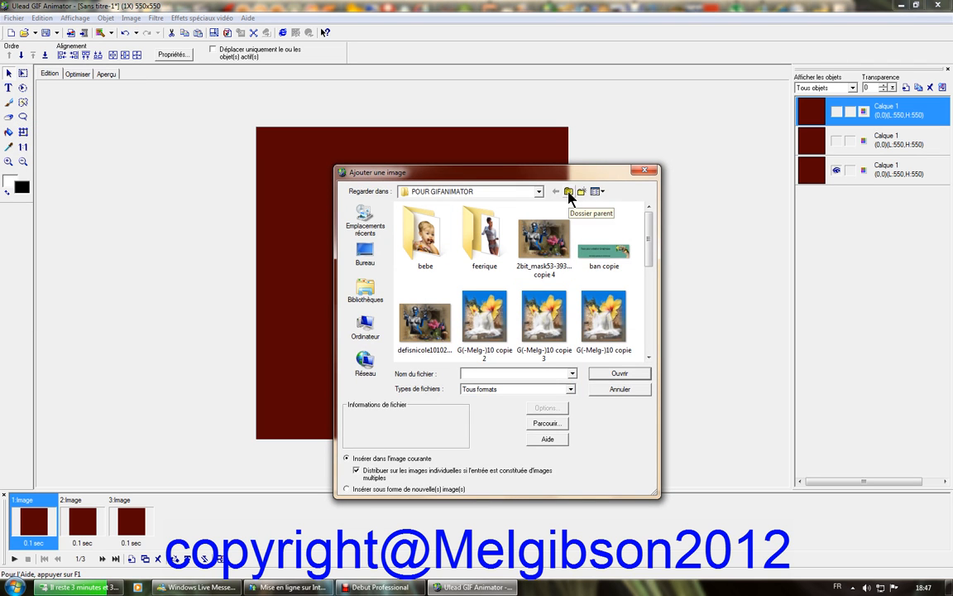
pyautogui.moveTo(649, 245); pyautogui.dragTo(649, 270)
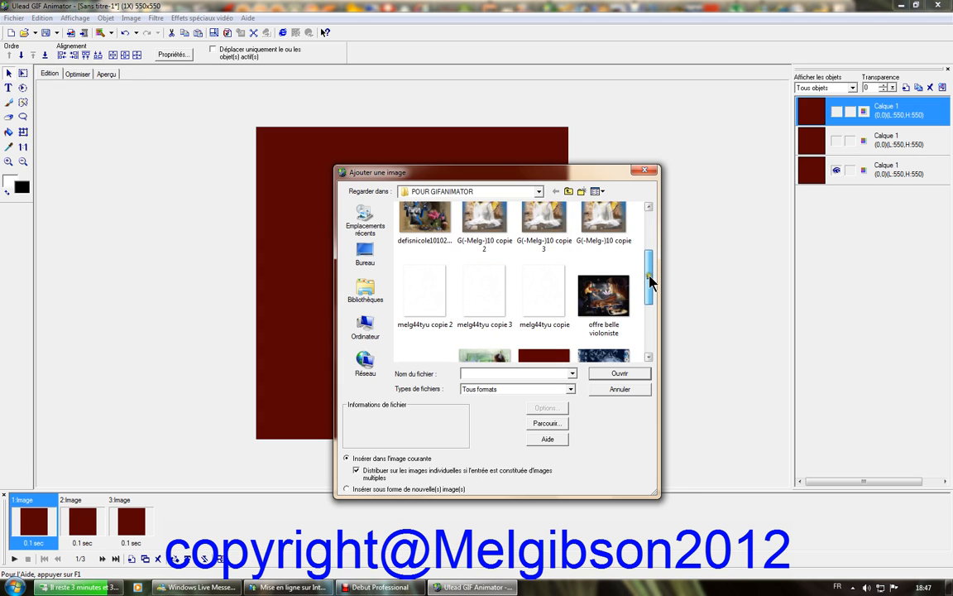
pyautogui.click(419, 287)
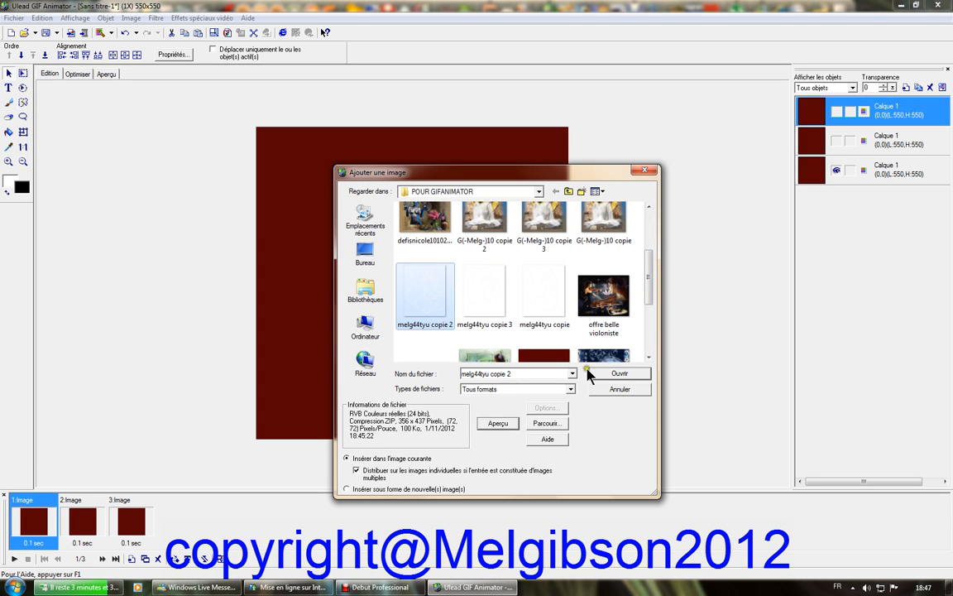
pyautogui.click(616, 374)
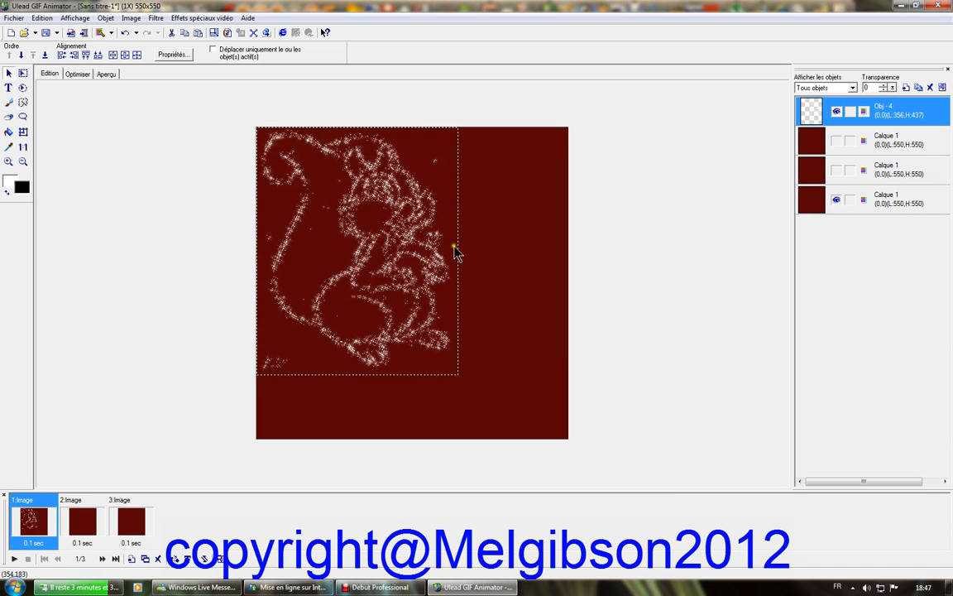
# Add the melg44tyu copie 3 image from the POUR GIFANIMATOR folder to the second frame
pyautogui.click(83, 517)
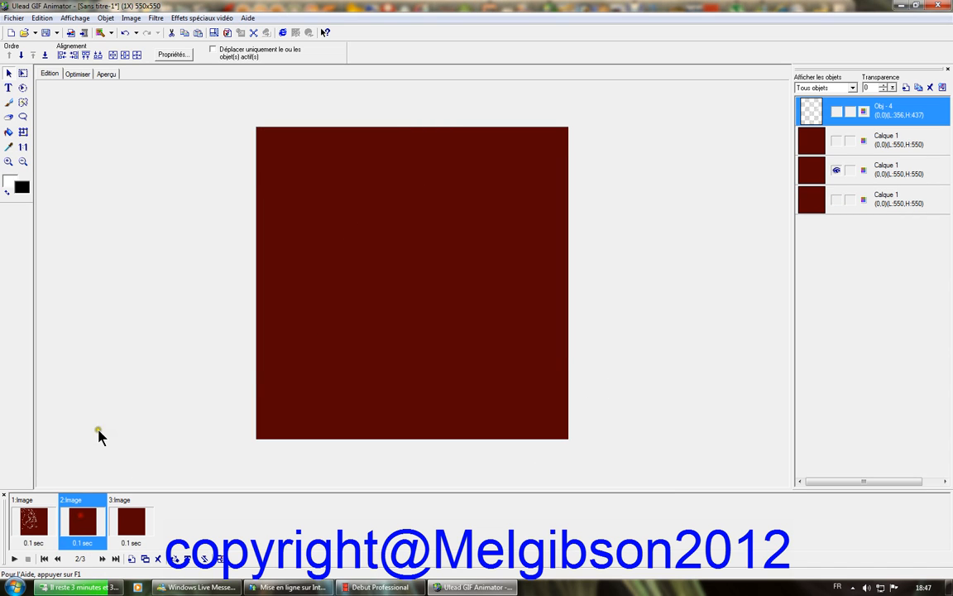
pyautogui.click(14, 17)
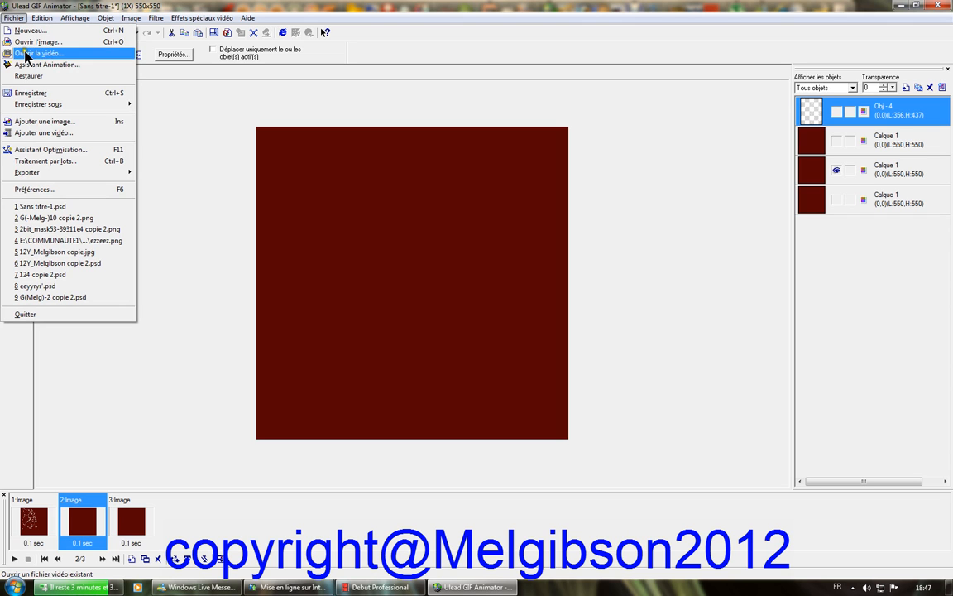
pyautogui.click(41, 122)
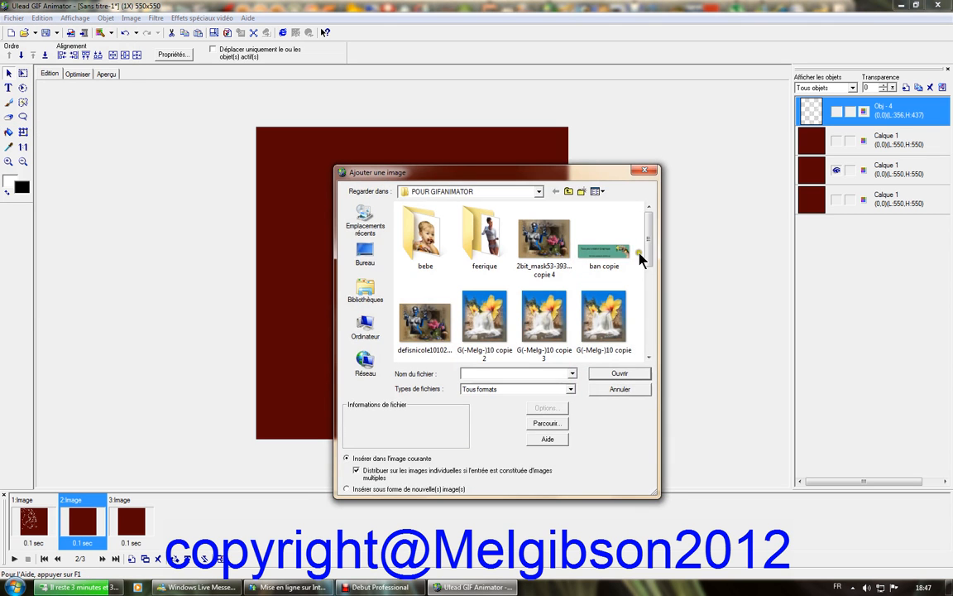
pyautogui.moveTo(642, 257); pyautogui.dragTo(644, 291)
pyautogui.doubleClick(495, 290)
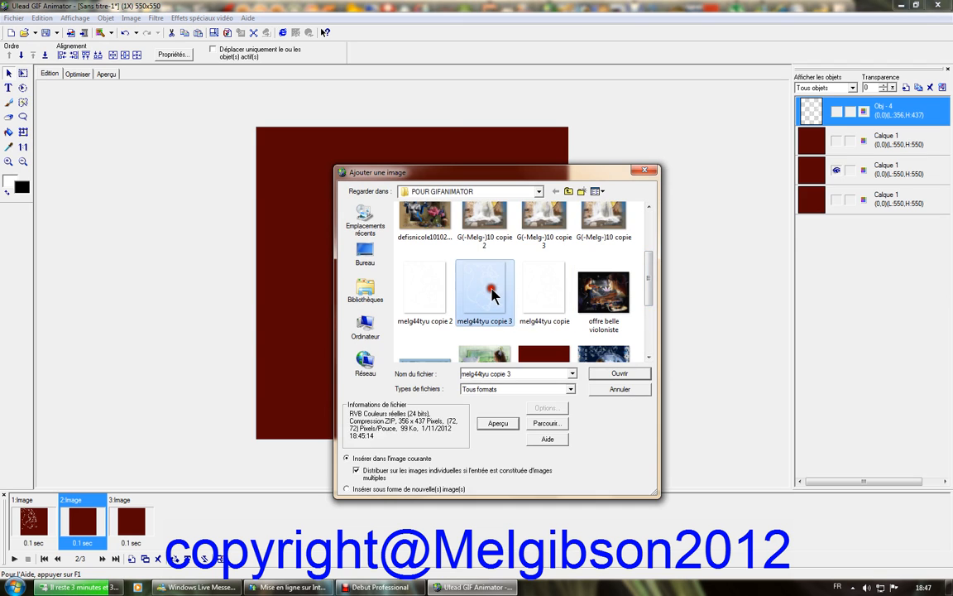
# Add the melg44tyu copie image from the POUR GIFANIMATOR folder to the third frame
pyautogui.click(131, 519)
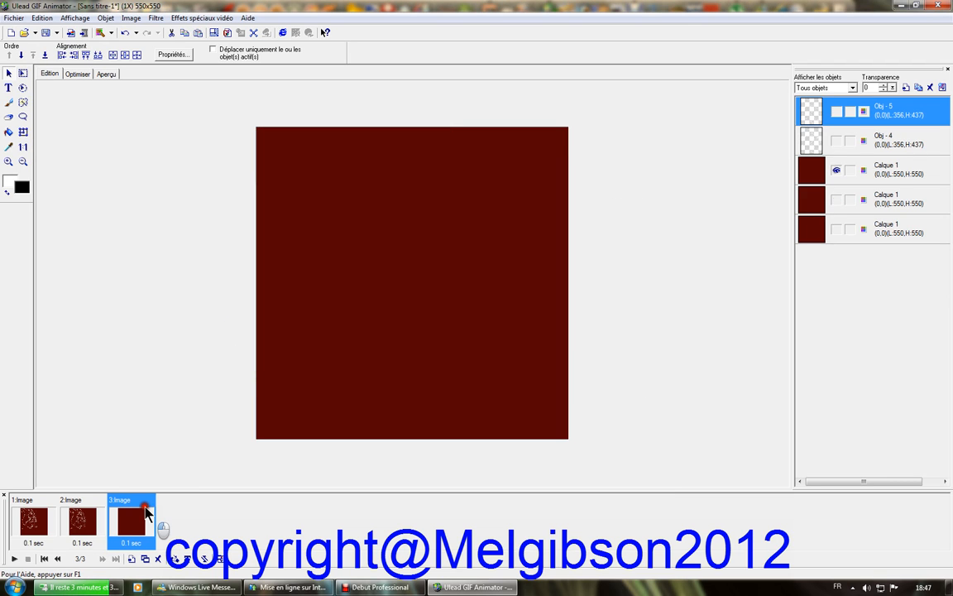
pyautogui.click(13, 18)
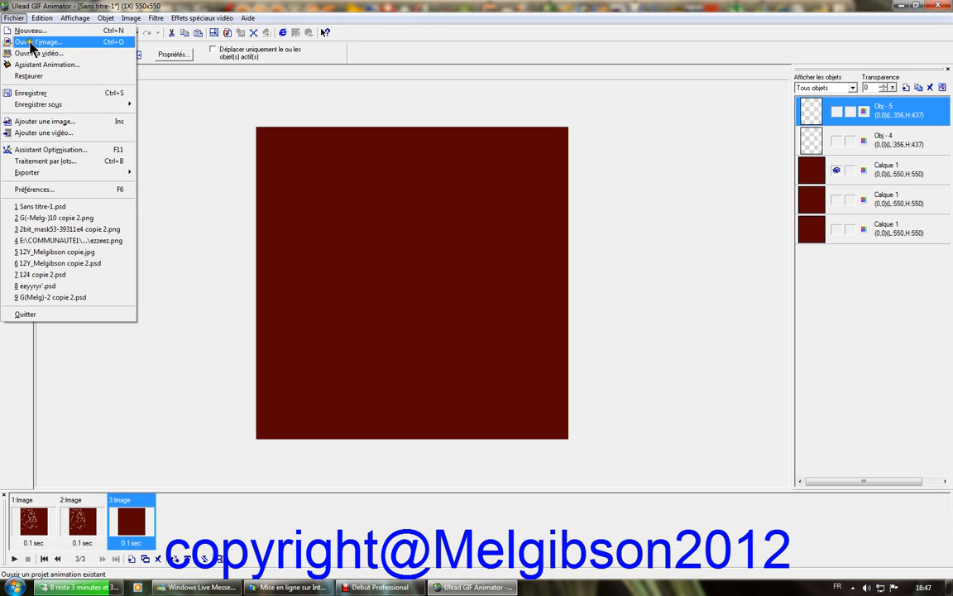
pyautogui.click(39, 123)
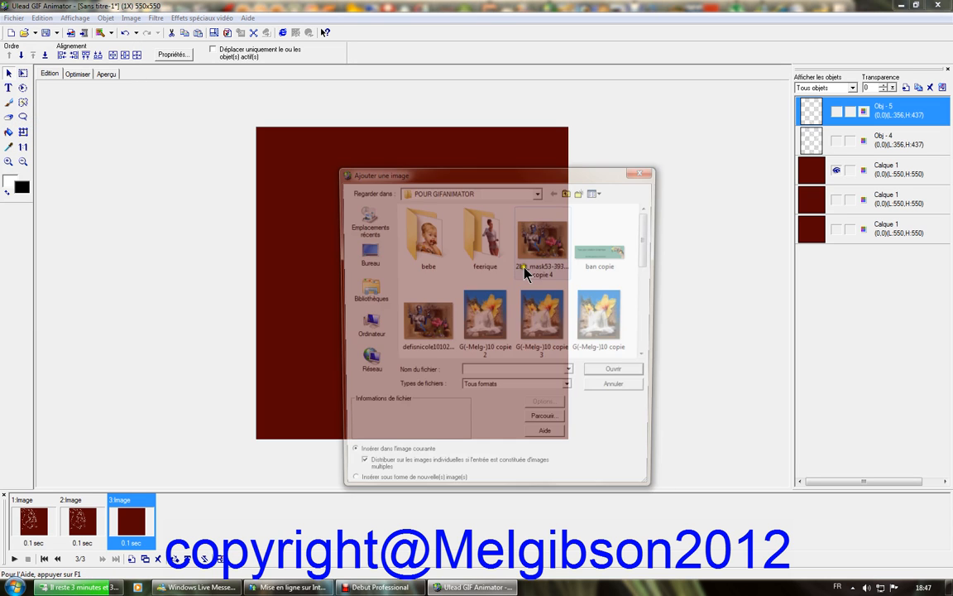
pyautogui.moveTo(649, 254); pyautogui.dragTo(651, 319)
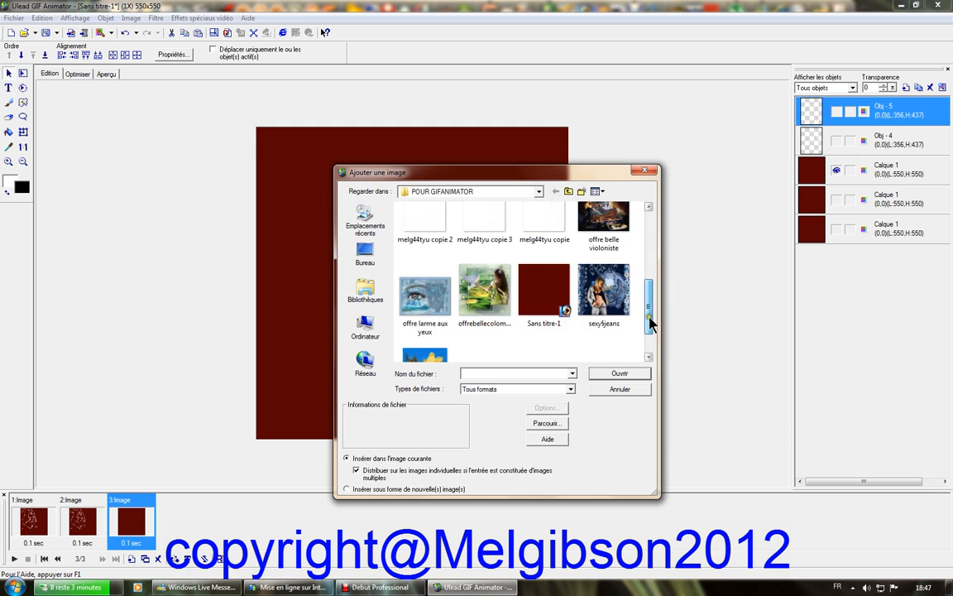
pyautogui.doubleClick(536, 222)
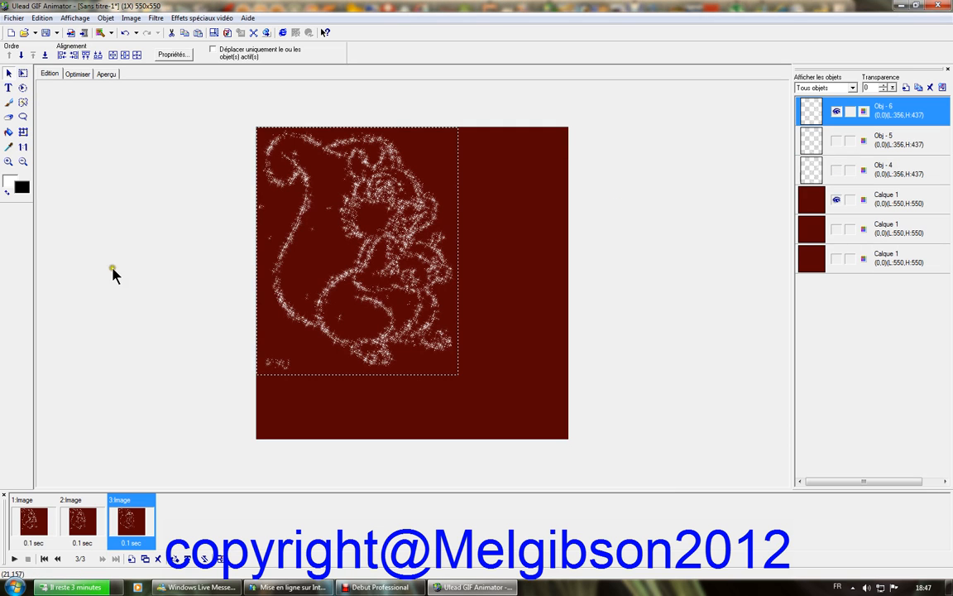
# Deselect the star squirrel, preview the three-frame animation and return to editing
pyautogui.click(115, 222)
pyautogui.click(106, 75)
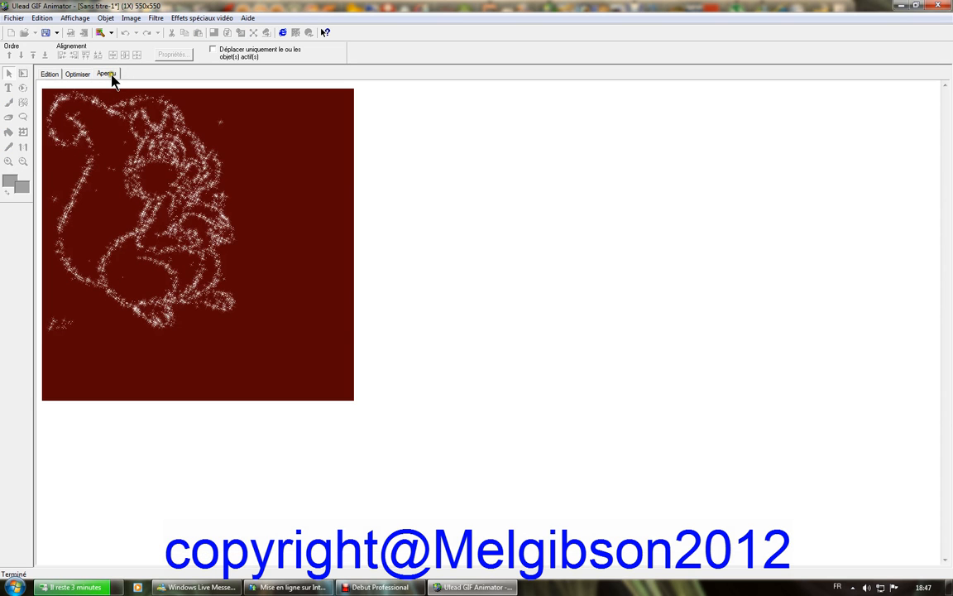
pyautogui.click(52, 75)
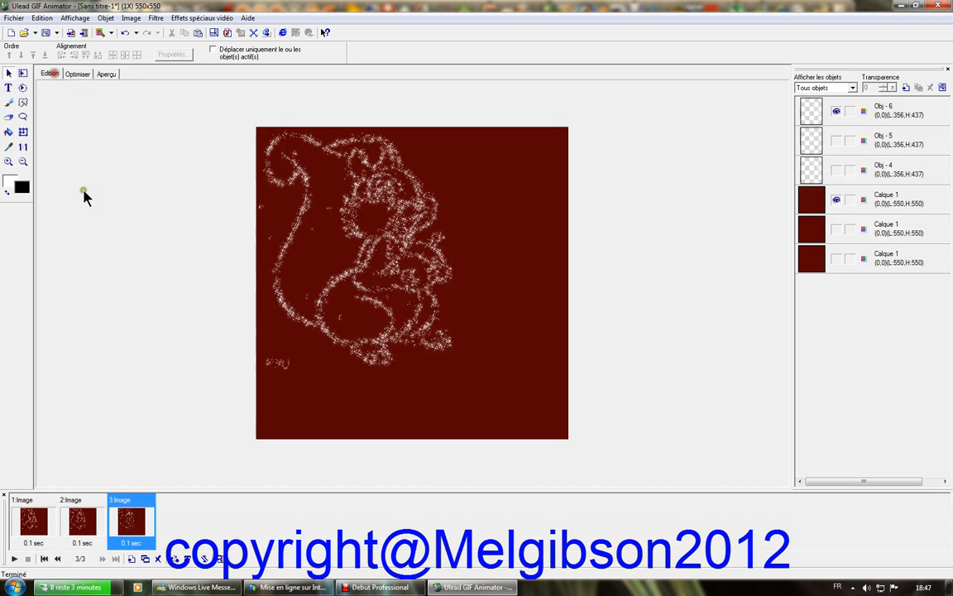
# Centre the star squirrel horizontally and vertically on the dark red background in the first frame
pyautogui.click(44, 558)
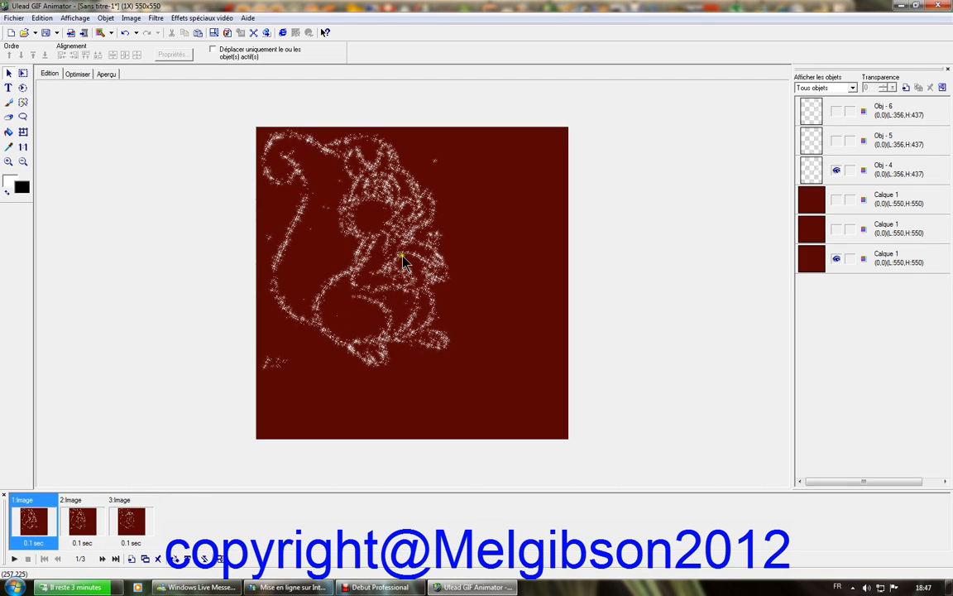
pyautogui.click(377, 197)
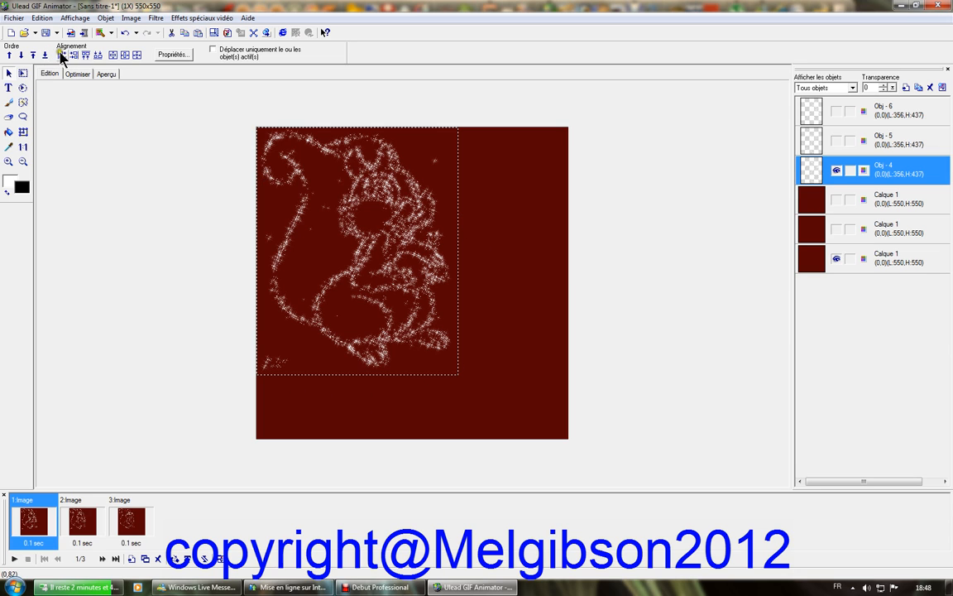
pyautogui.click(136, 55)
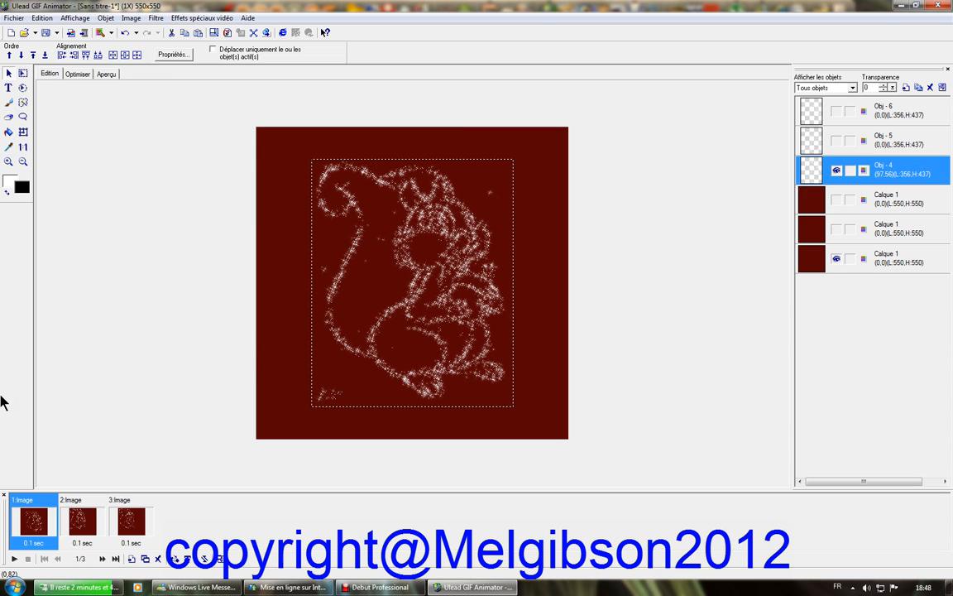
# Centre the second frame's star squirrel both ways on its dark red background
pyautogui.click(92, 523)
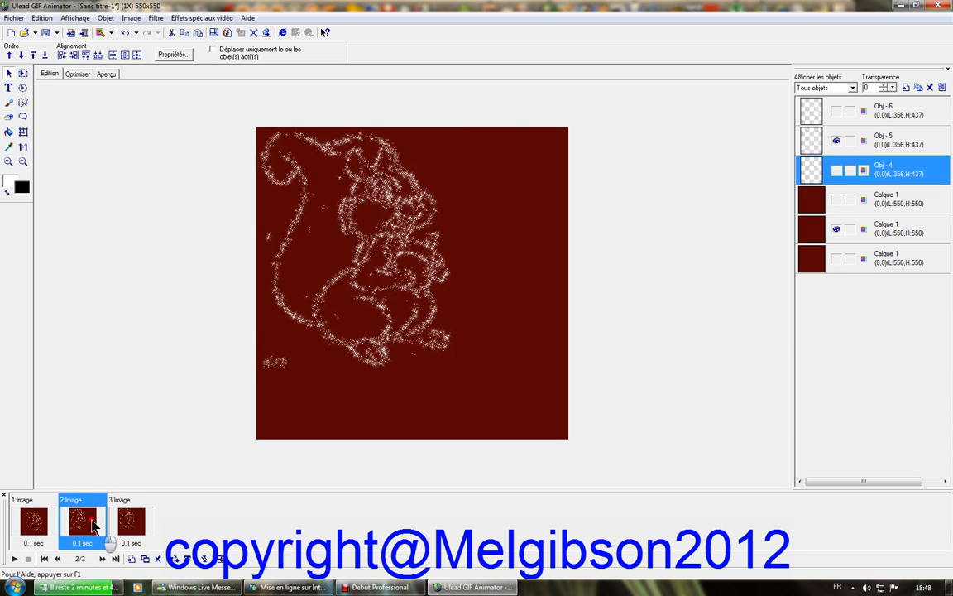
pyautogui.click(339, 348)
pyautogui.click(339, 347)
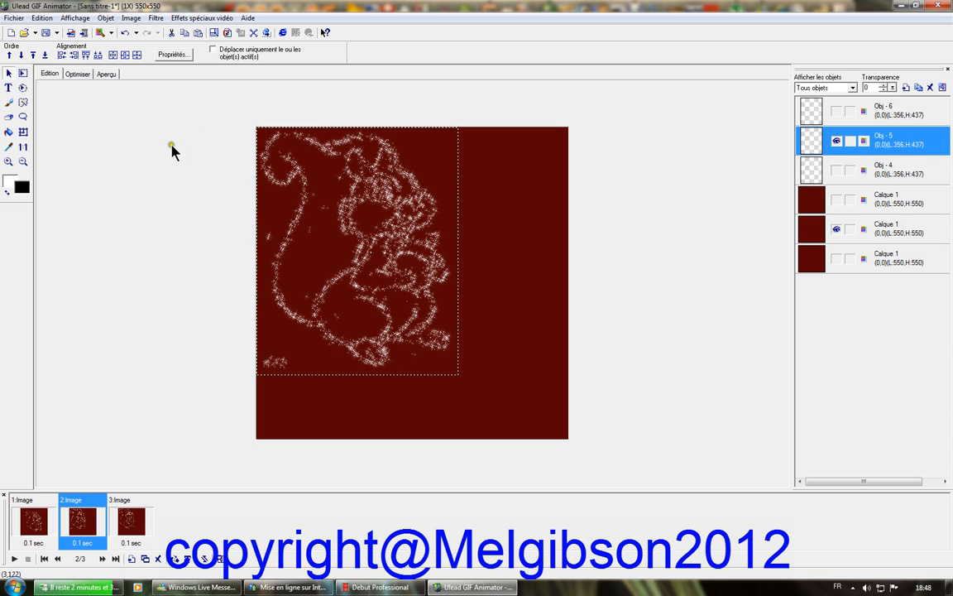
pyautogui.click(136, 55)
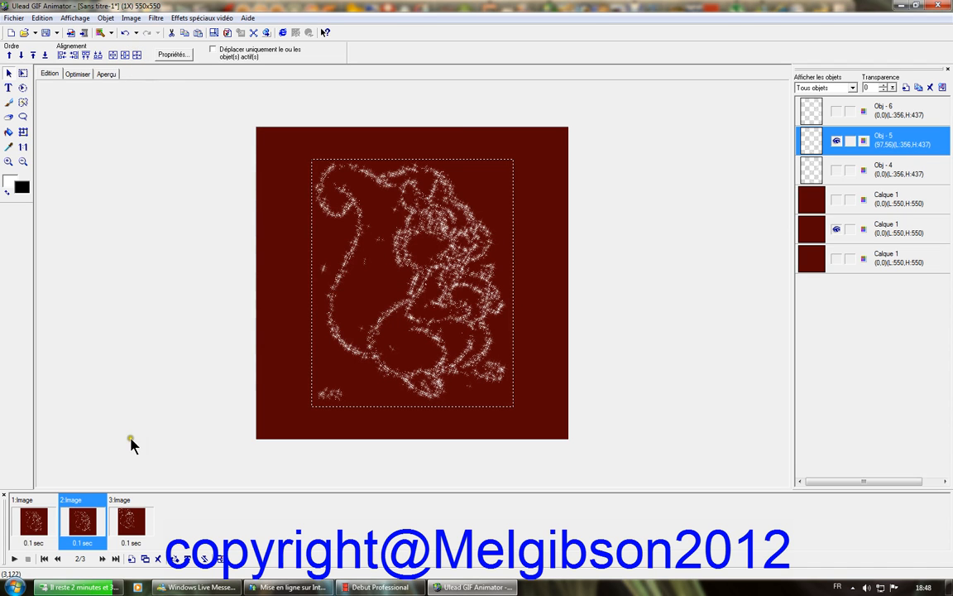
# Centre the star squirrel on the background in the third frame and deselect it
pyautogui.click(146, 518)
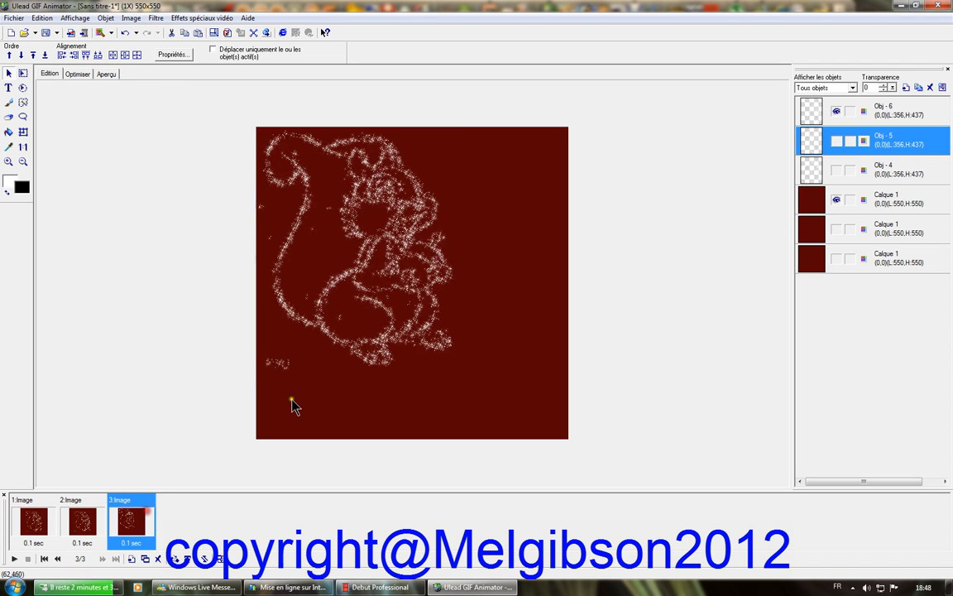
pyautogui.click(393, 337)
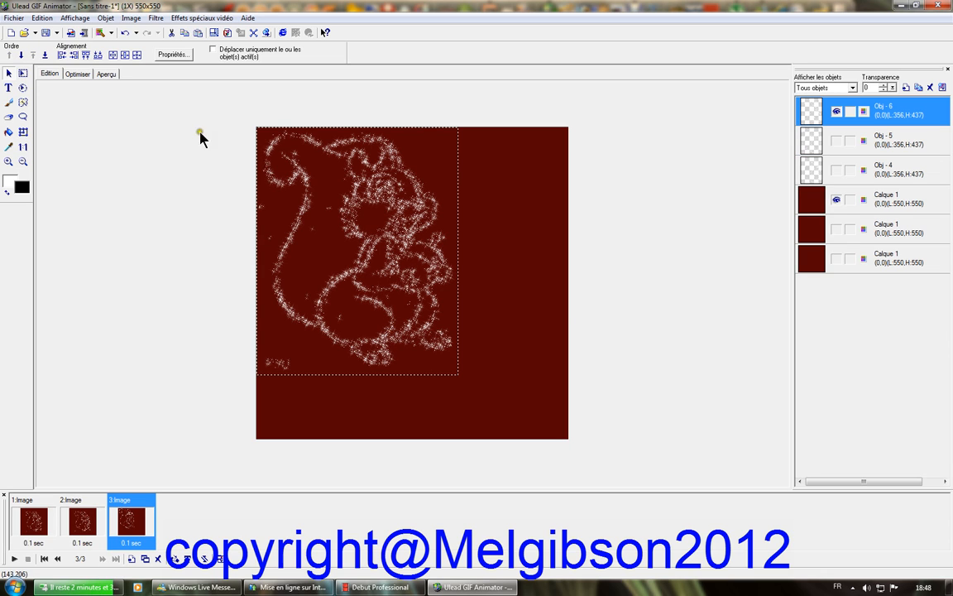
pyautogui.click(136, 56)
pyautogui.click(107, 149)
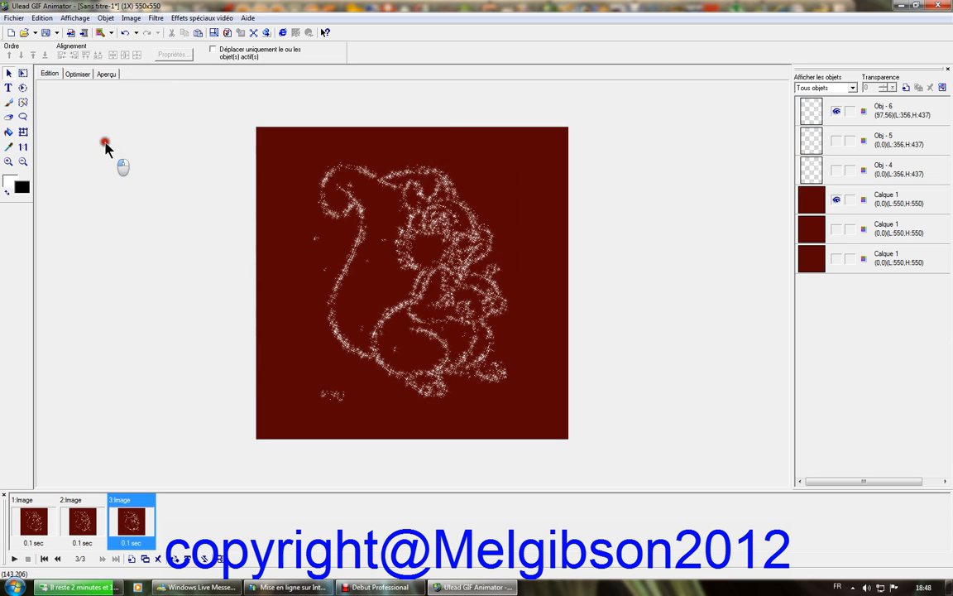
# Preview the centred animation and step through the three frames to compare the squirrel's position
pyautogui.click(114, 74)
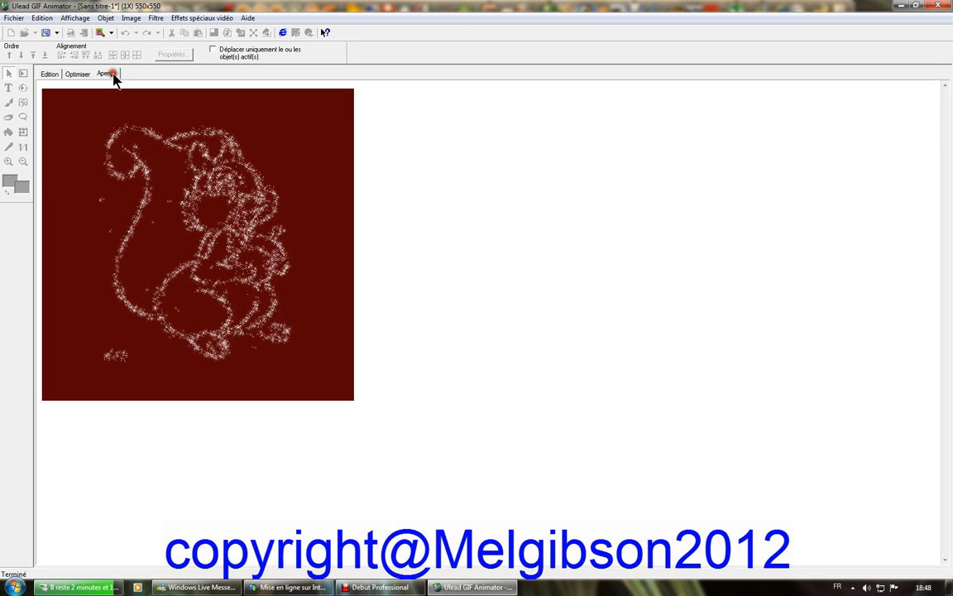
pyautogui.click(54, 75)
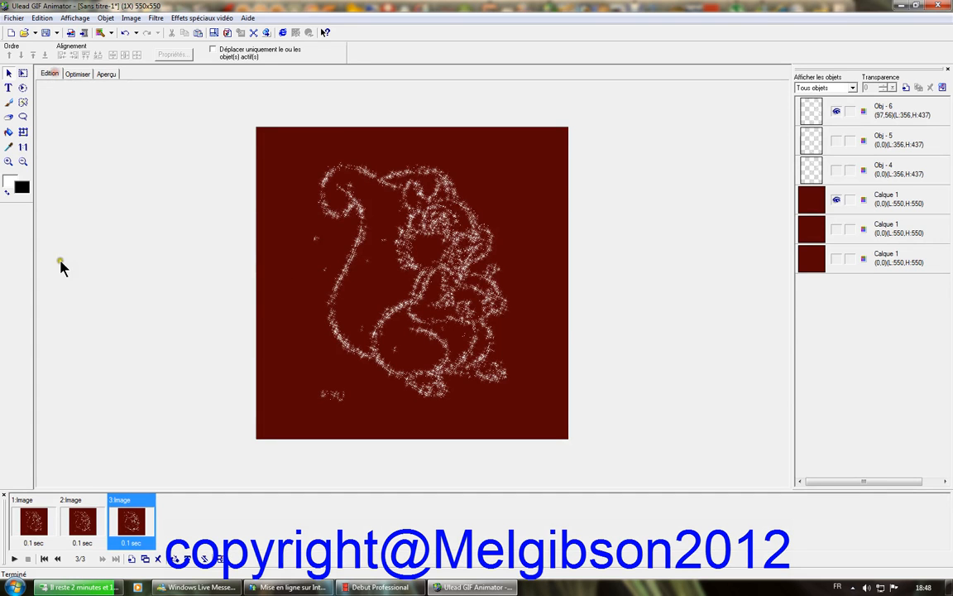
pyautogui.click(83, 520)
pyautogui.click(35, 521)
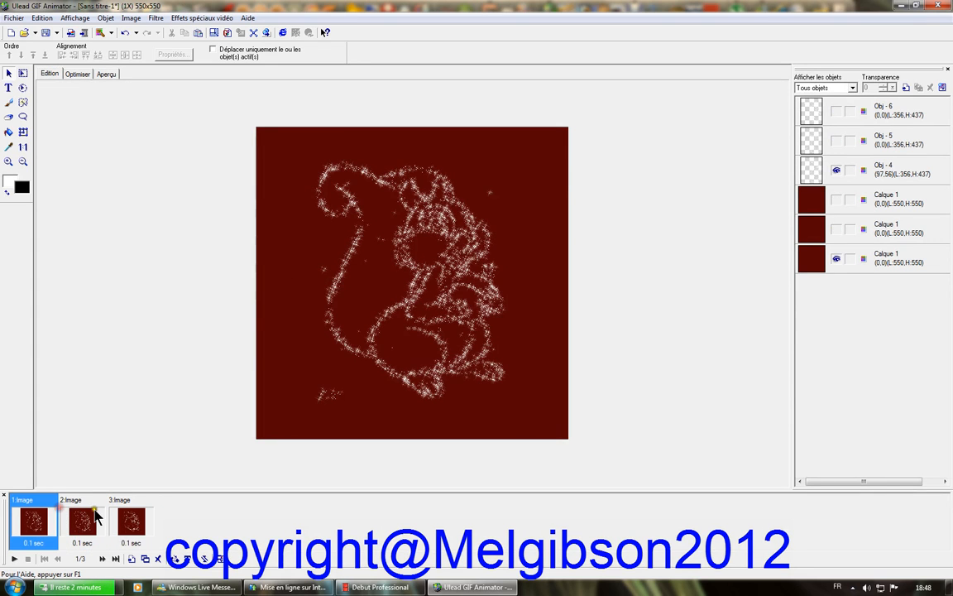
pyautogui.click(83, 522)
pyautogui.click(124, 520)
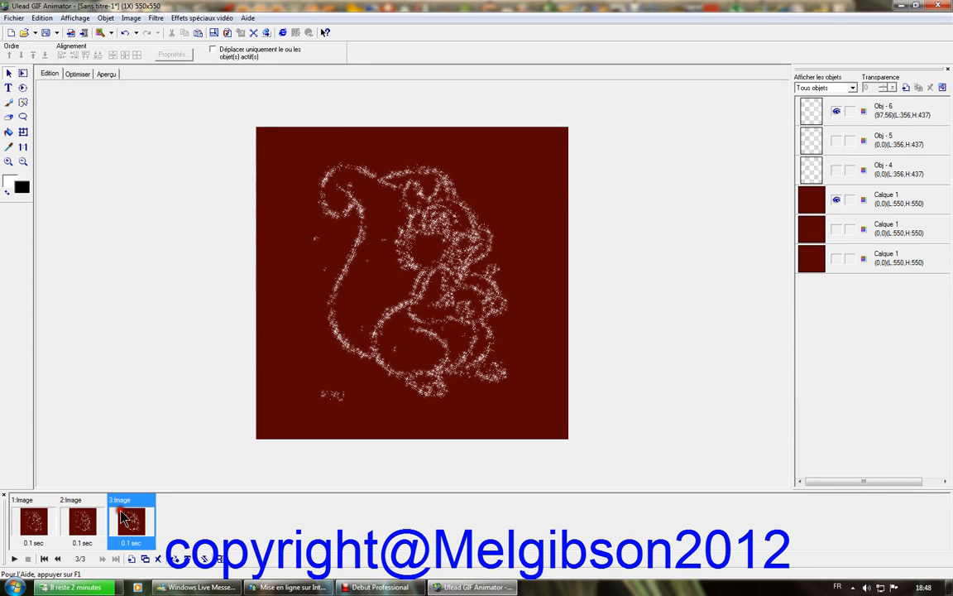
# Shift the third frame's squirrel slightly left to about position 93, 56 and compare it with the second frame
pyautogui.click(379, 355)
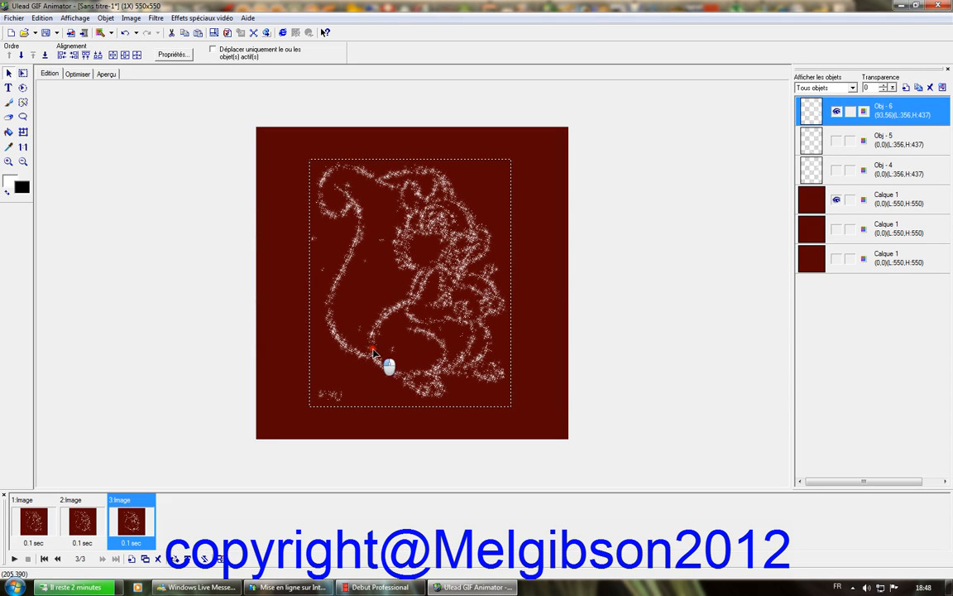
pyautogui.click(83, 515)
pyautogui.click(116, 515)
# Check the position and size properties of the third frame's squirrel and preview the animation
pyautogui.doubleClick(359, 355)
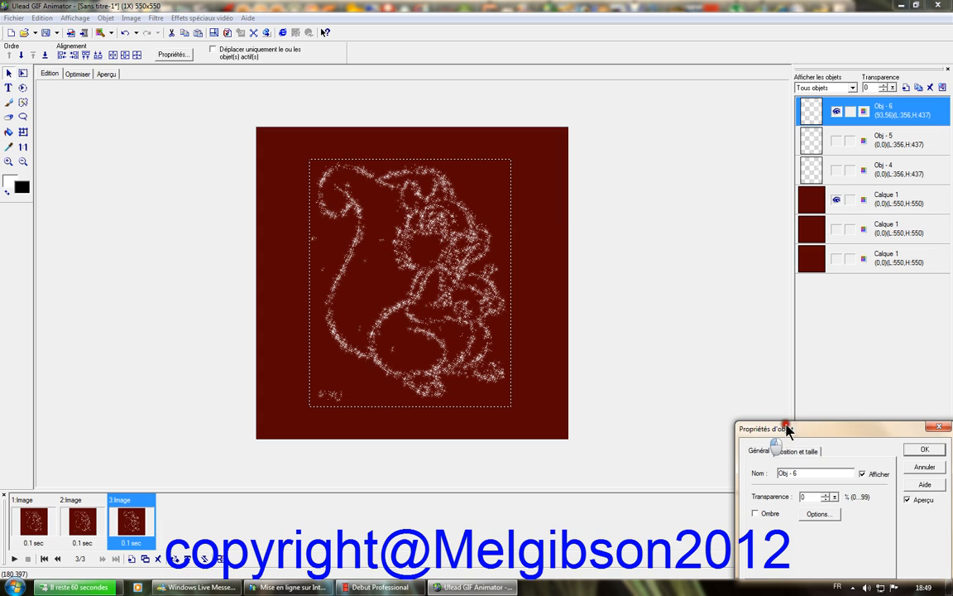
pyautogui.moveTo(788, 432); pyautogui.dragTo(561, 233)
pyautogui.click(576, 256)
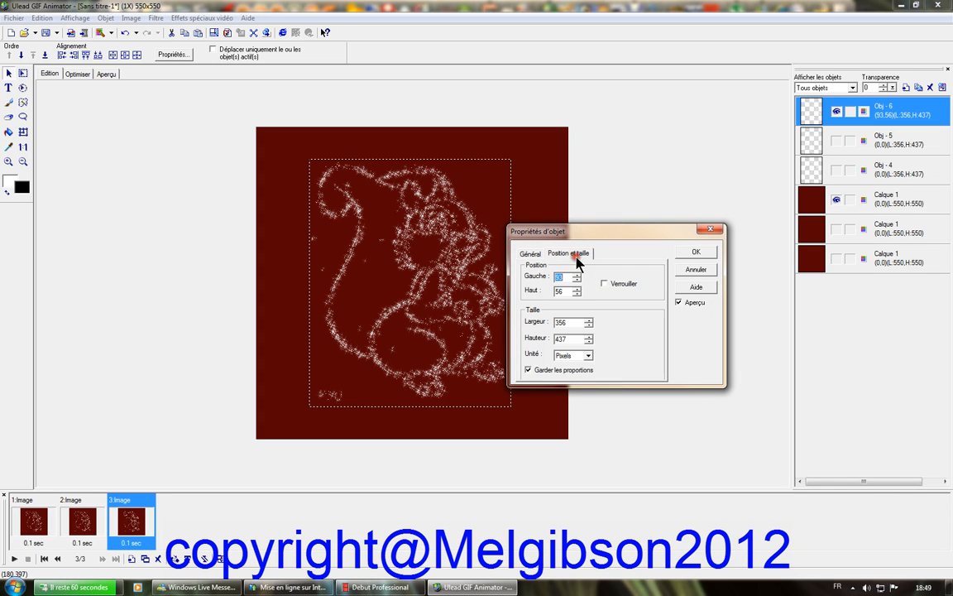
pyautogui.doubleClick(571, 277)
pyautogui.click(700, 252)
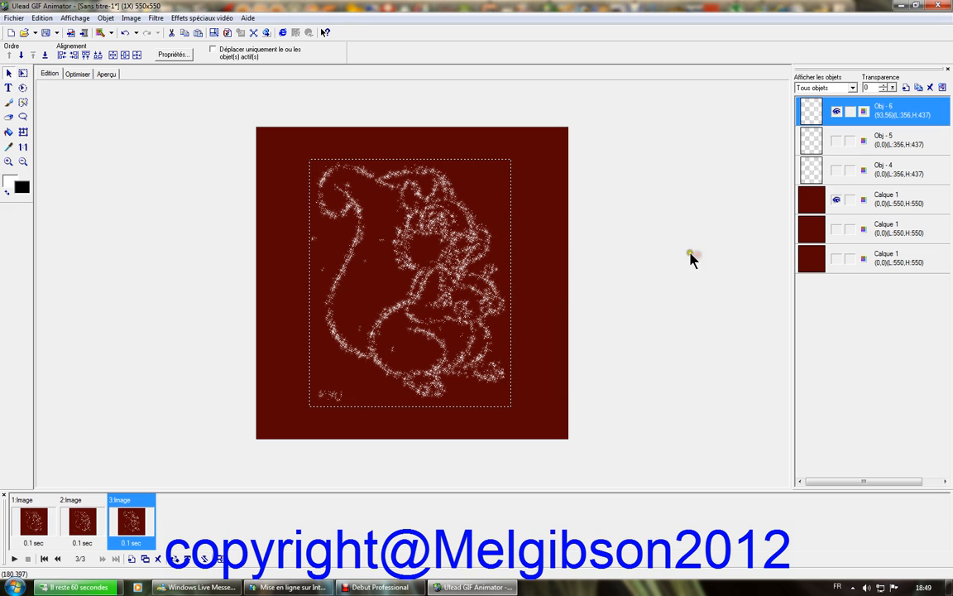
pyautogui.click(106, 74)
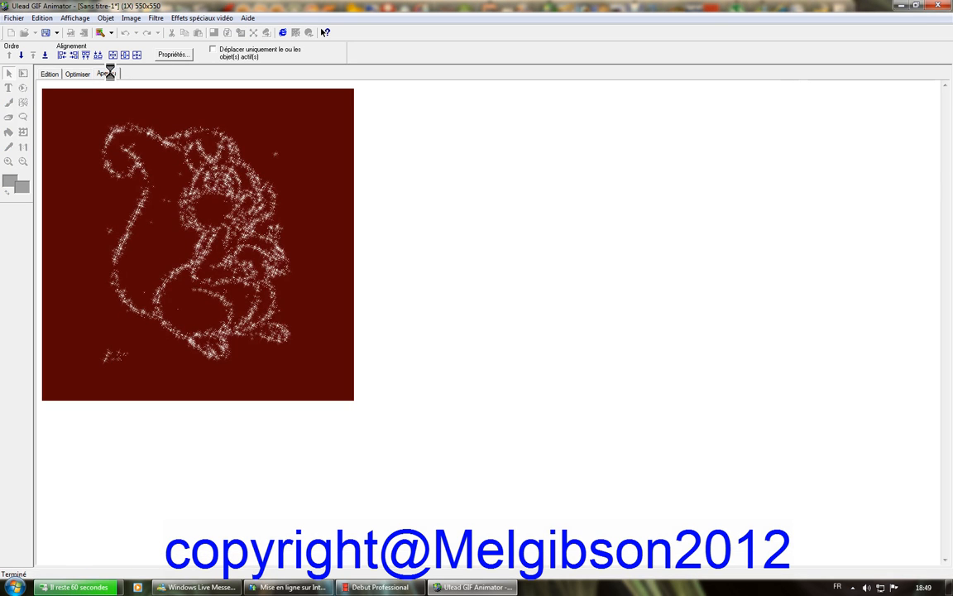
# Set the delay of all three frames to 25 hundredths of a second and preview the animation
pyautogui.click(52, 74)
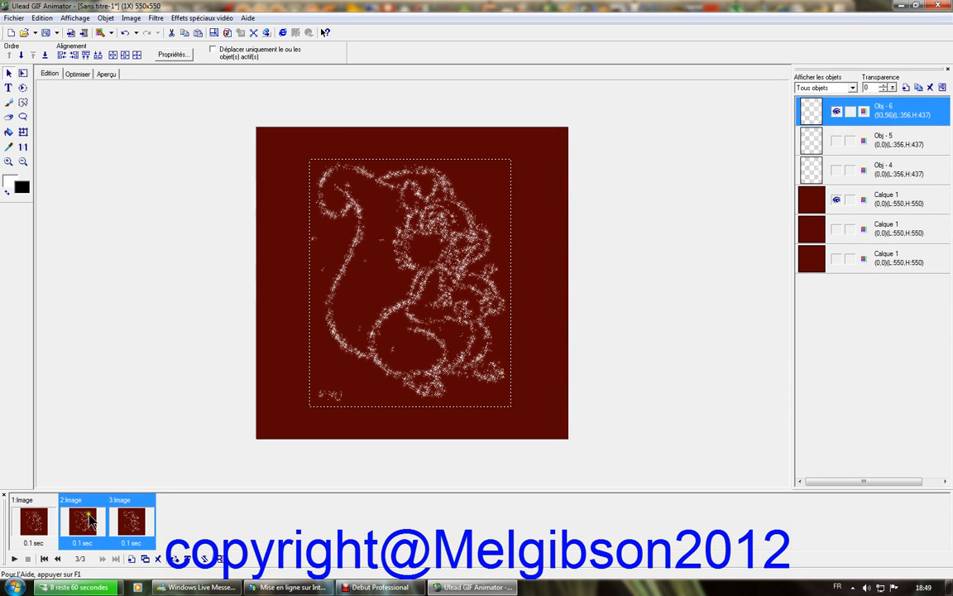
pyautogui.keyDown('ctrl'); pyautogui.click(43, 517); pyautogui.keyUp('ctrl')
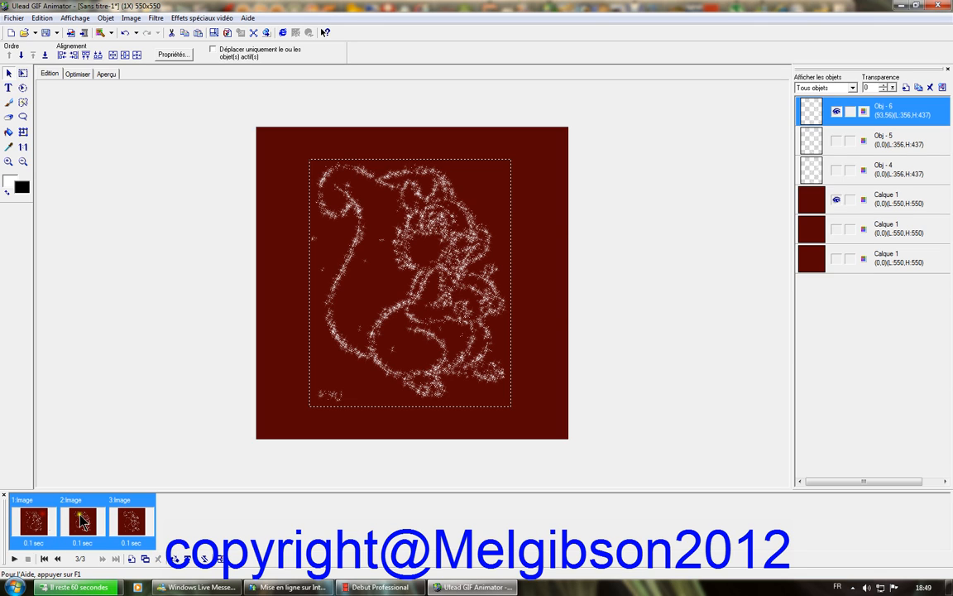
pyautogui.rightClick(137, 521)
pyautogui.click(157, 504)
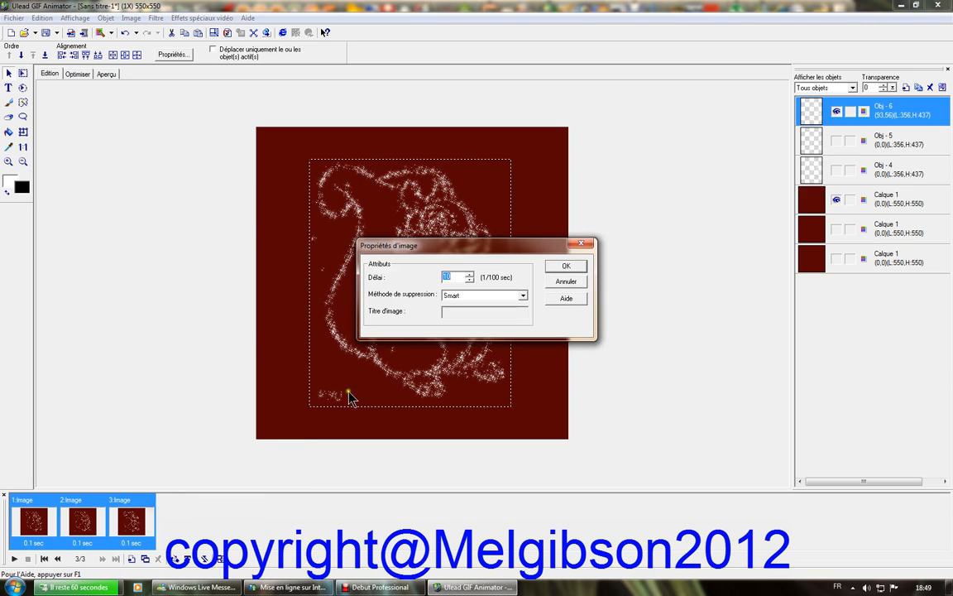
pyautogui.click(408, 276)
pyautogui.write('25')
pyautogui.click(564, 266)
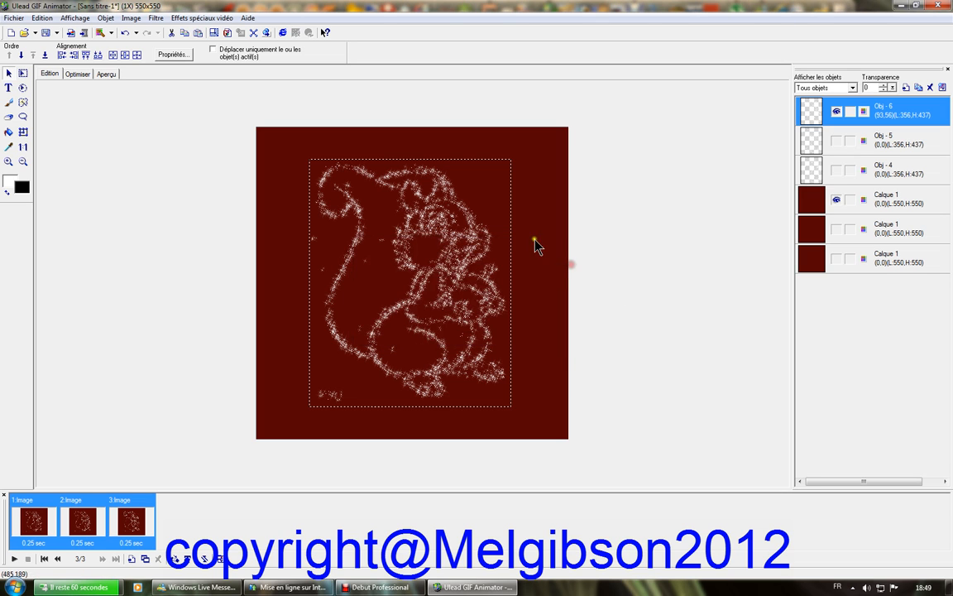
pyautogui.click(106, 75)
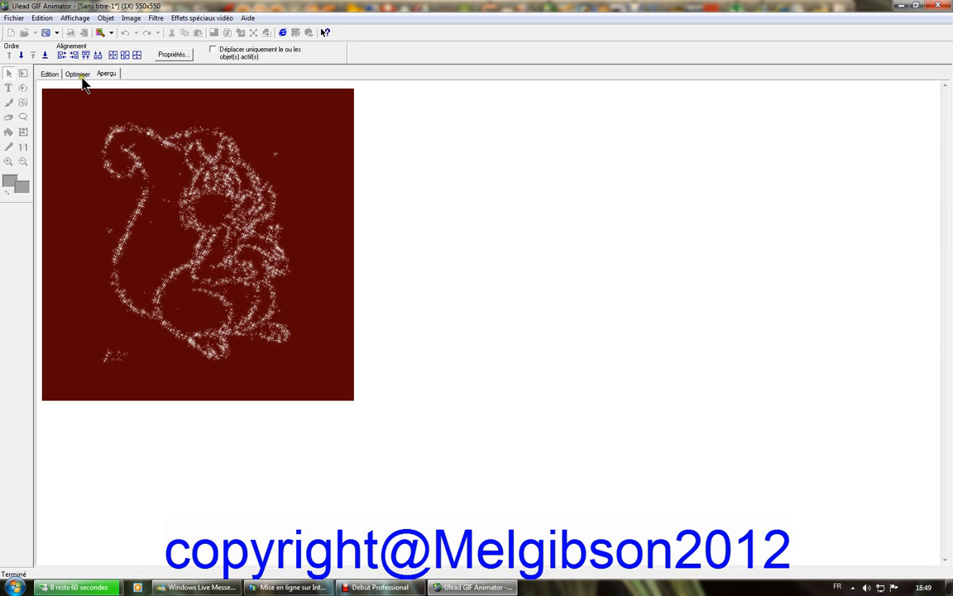
pyautogui.click(48, 74)
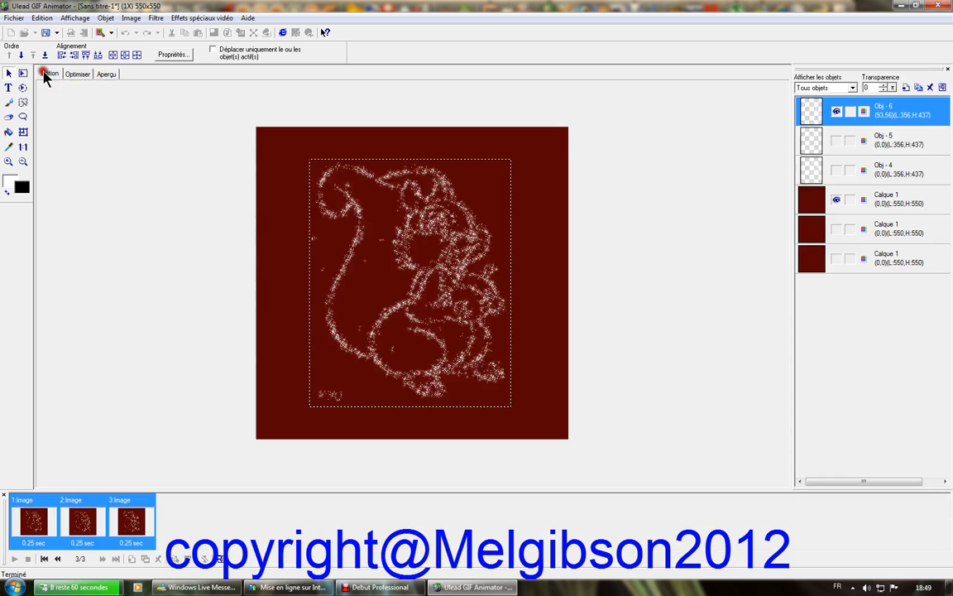
# Insert the mel2012 signature image from the MES GRIFFES folder into the first frame and place it at about 373, 480, below the squirrel
pyautogui.click(33, 519)
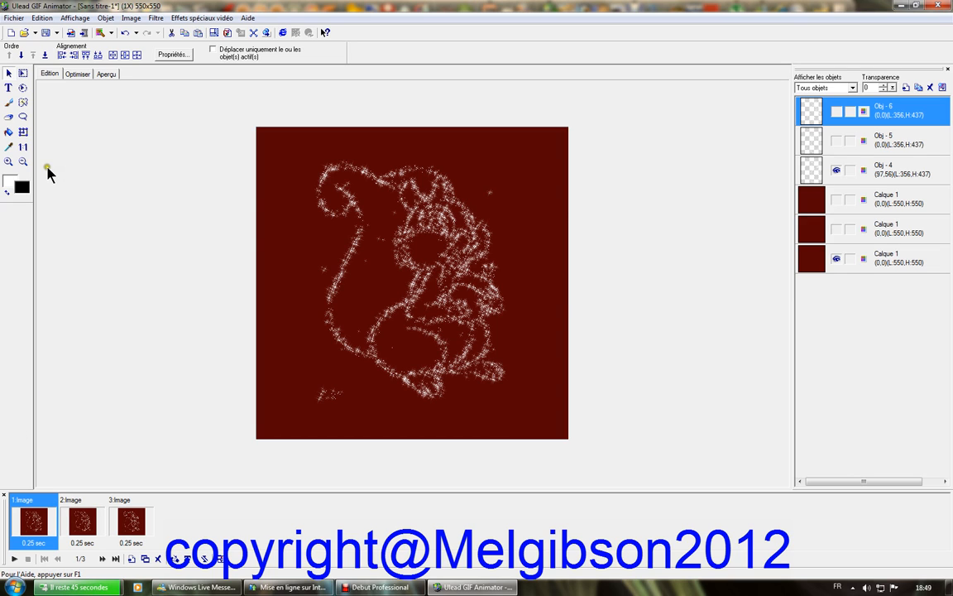
pyautogui.click(16, 20)
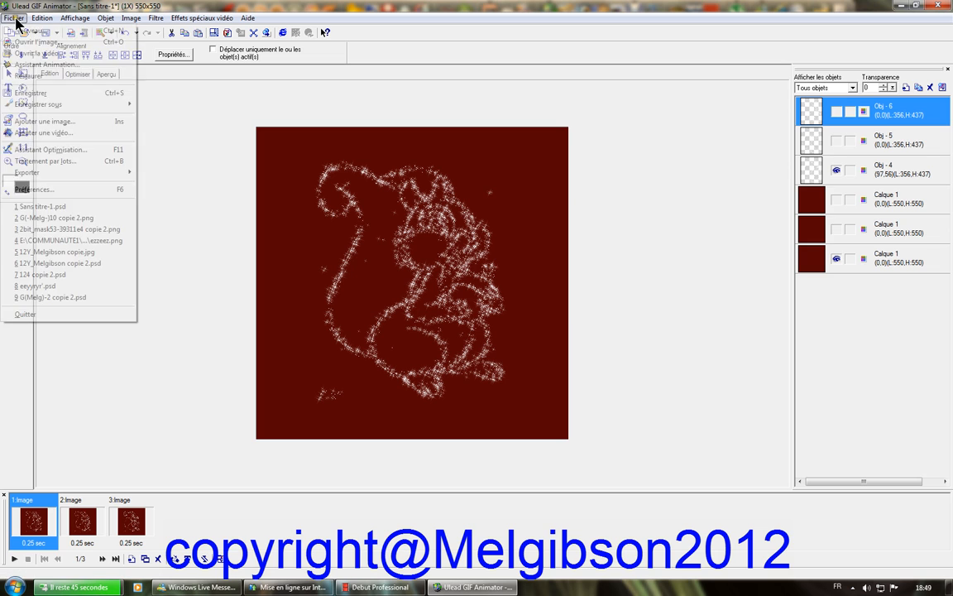
pyautogui.click(37, 124)
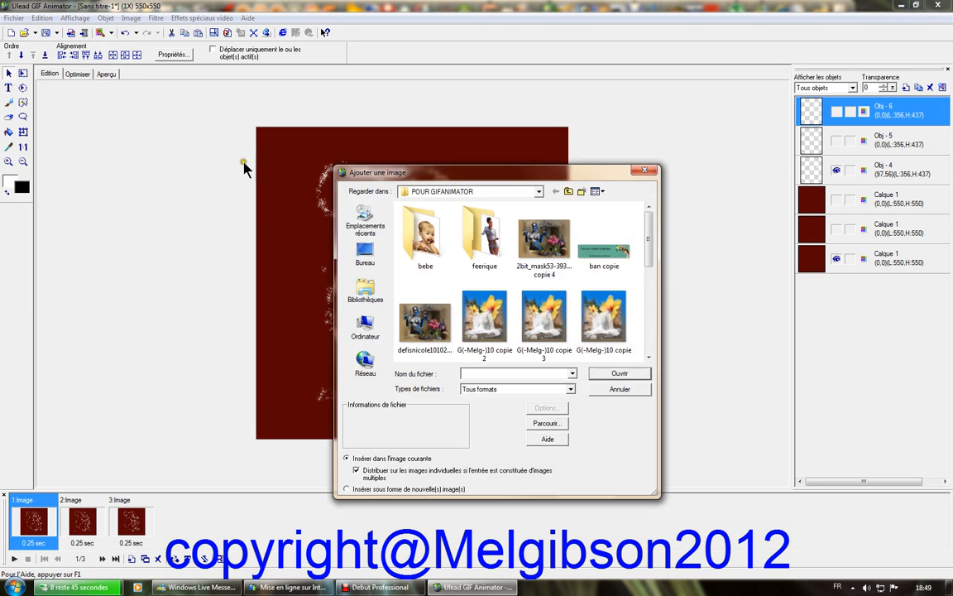
pyautogui.click(568, 191)
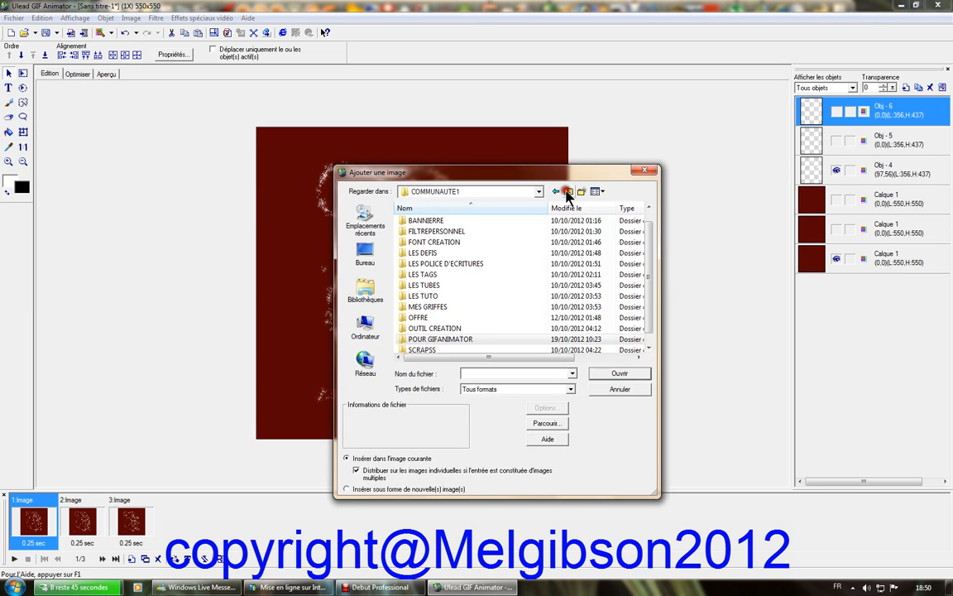
pyautogui.doubleClick(445, 307)
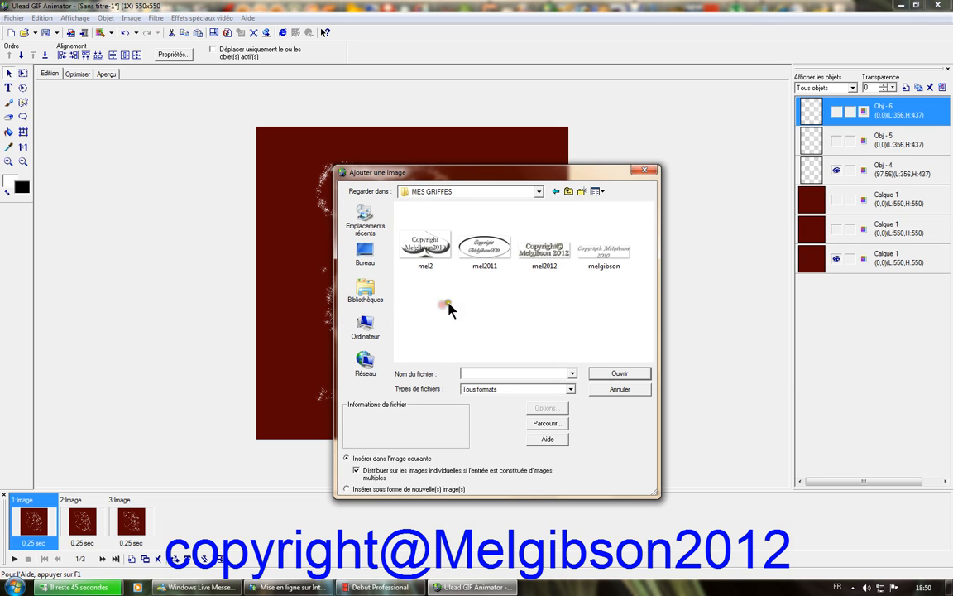
pyautogui.doubleClick(544, 263)
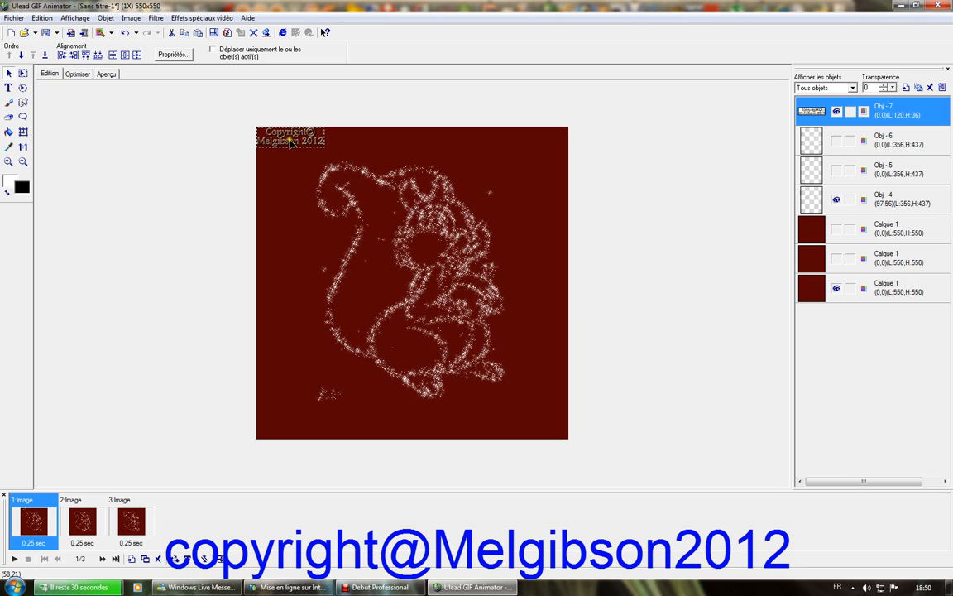
pyautogui.moveTo(287, 146); pyautogui.dragTo(497, 417)
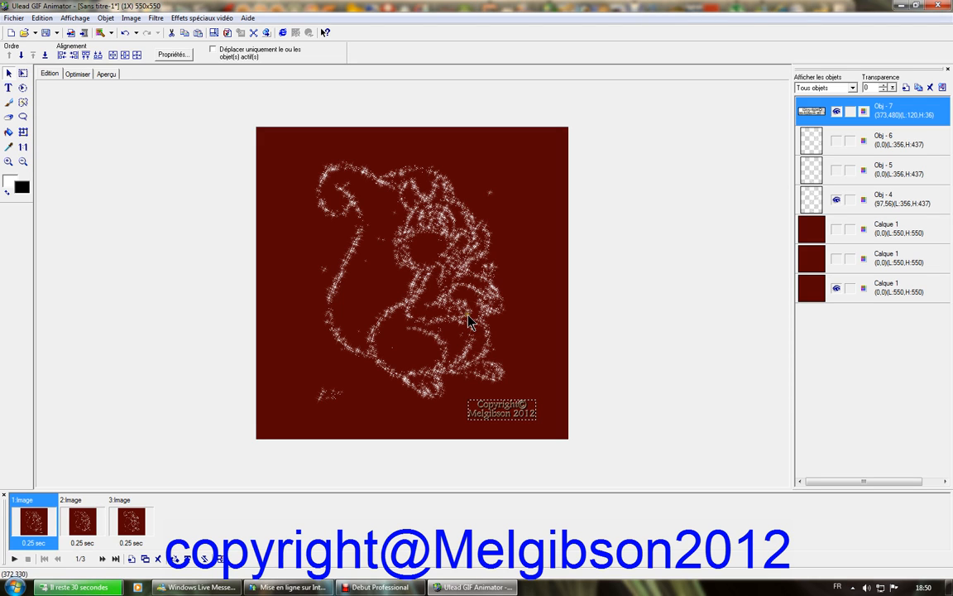
# Paste the copyright signature into the second and third frames at the same position and preview the animation
pyautogui.click(81, 520)
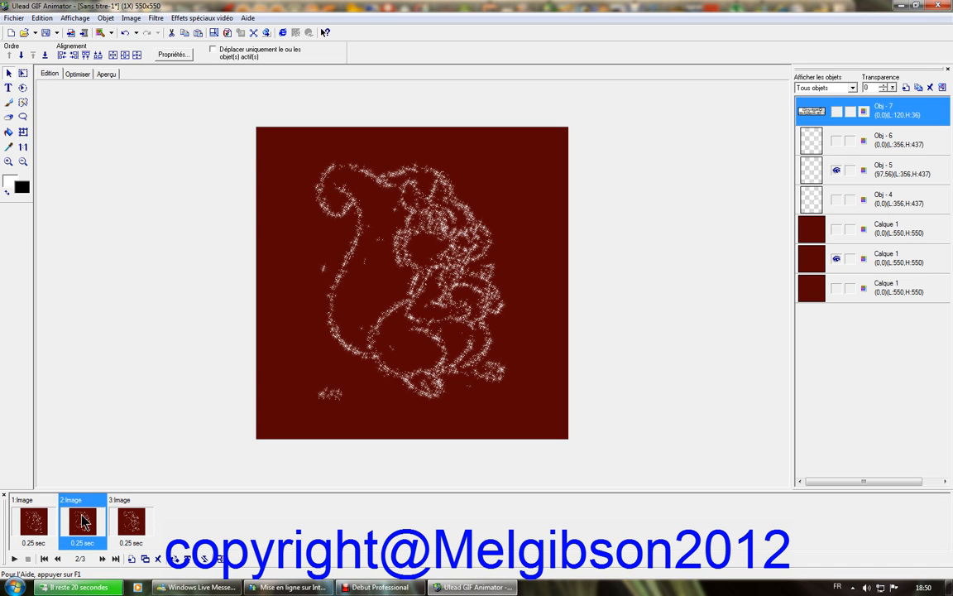
pyautogui.hotkey('ctrl', 'v')
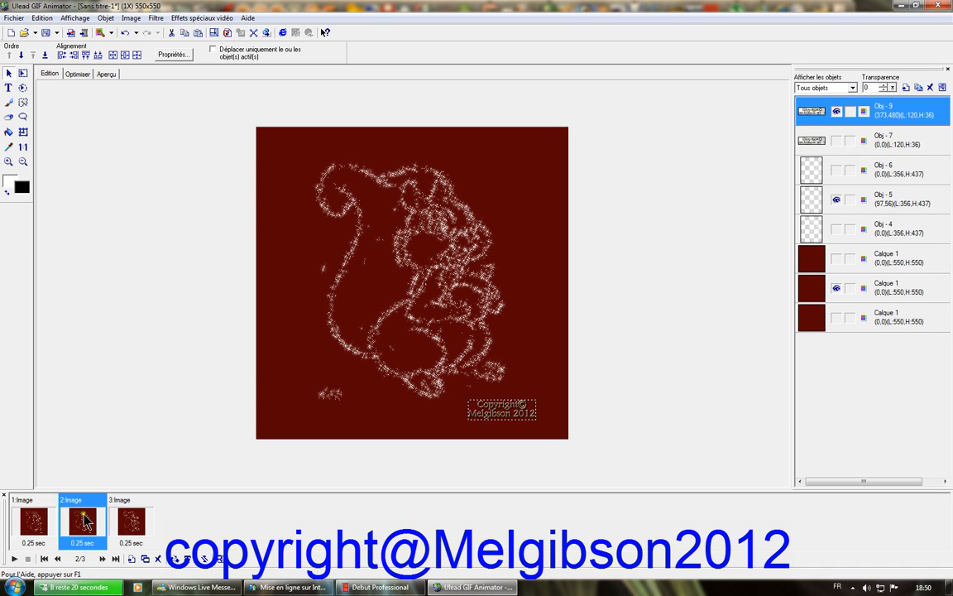
pyautogui.click(136, 516)
pyautogui.hotkey('ctrl', 'v')
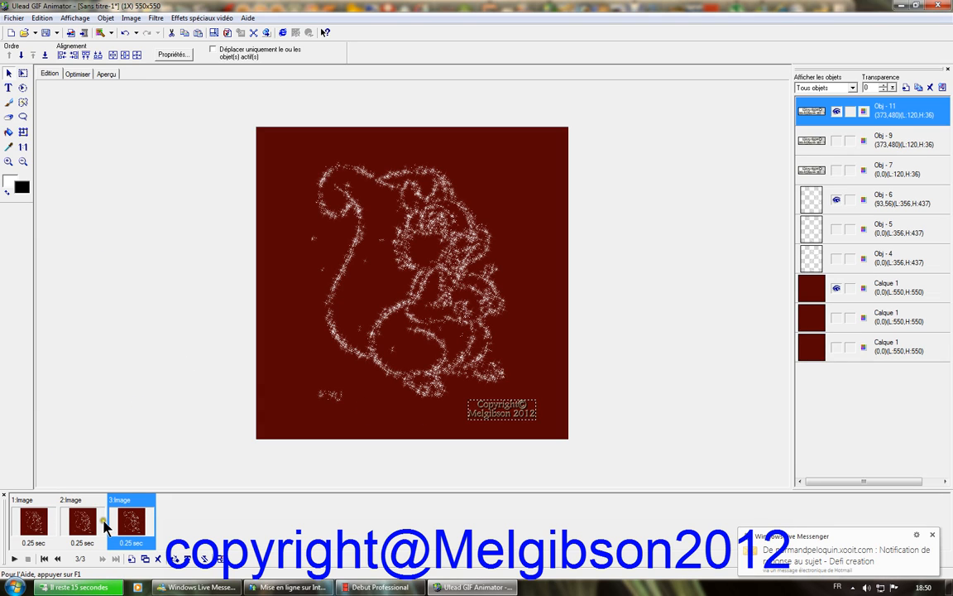
pyautogui.click(108, 73)
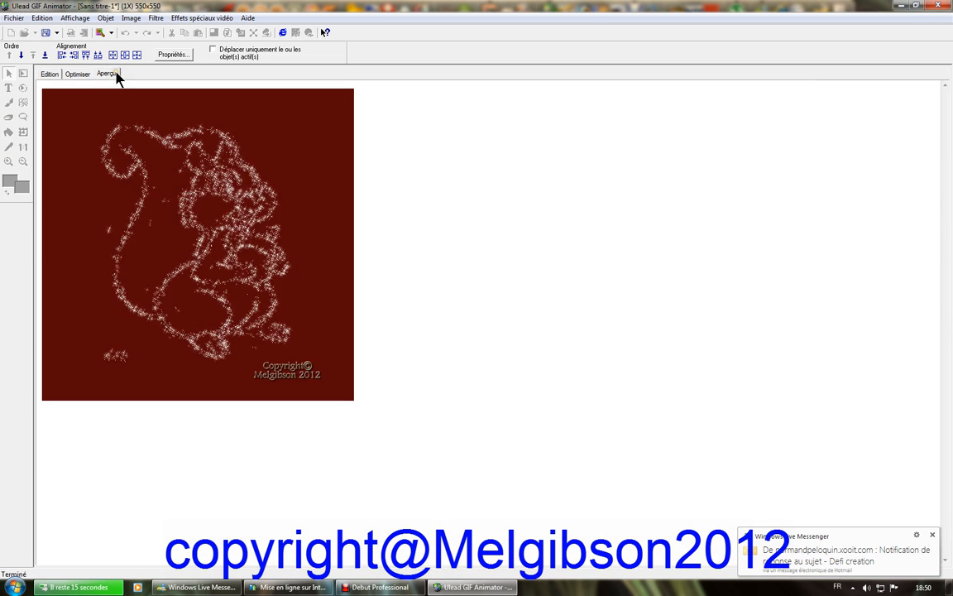
pyautogui.click(49, 73)
# Start a text object near the squirrel's lower left in the first frame and enter the text "Bonjour"
pyautogui.click(33, 507)
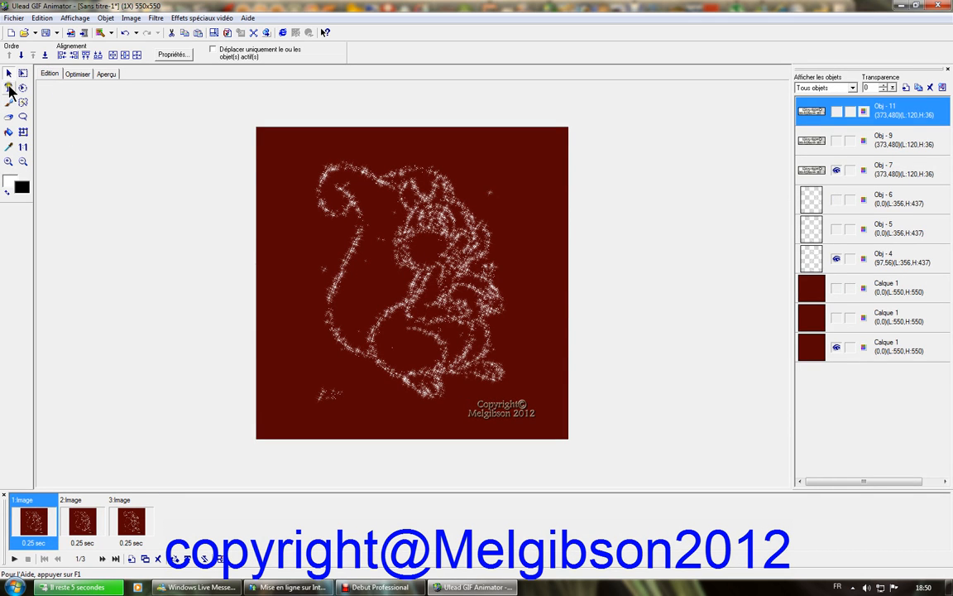
pyautogui.click(8, 88)
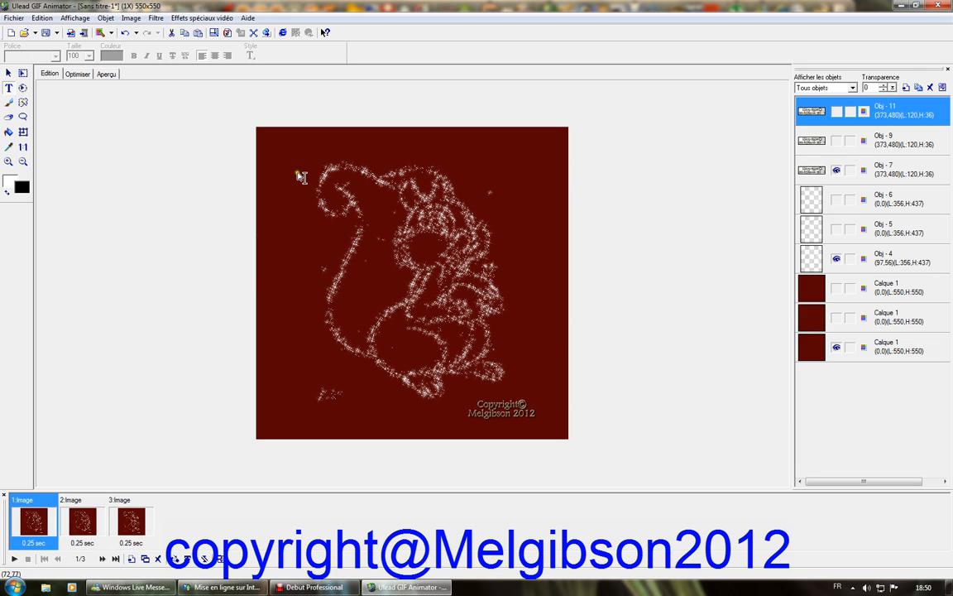
pyautogui.click(285, 384)
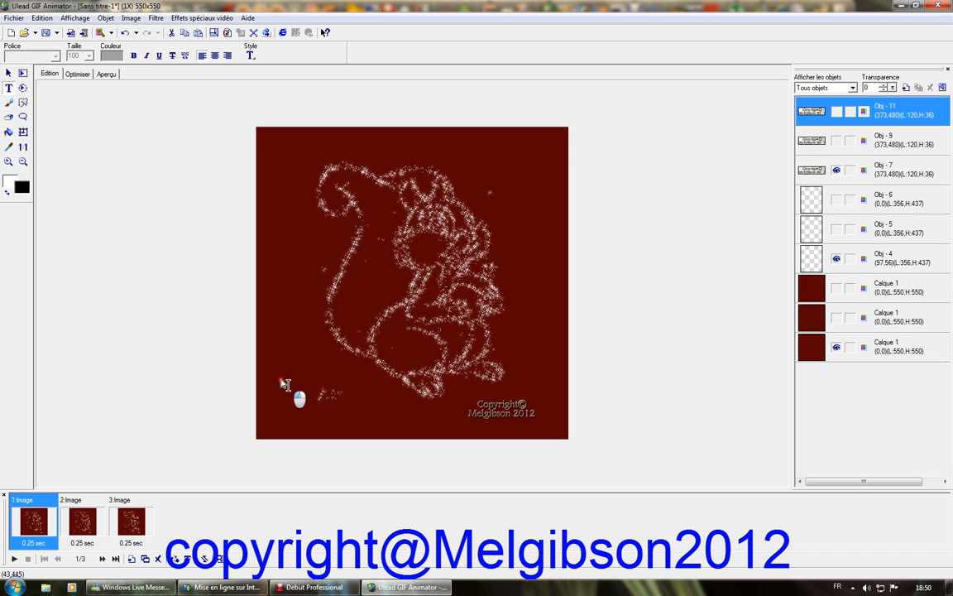
pyautogui.click(649, 220)
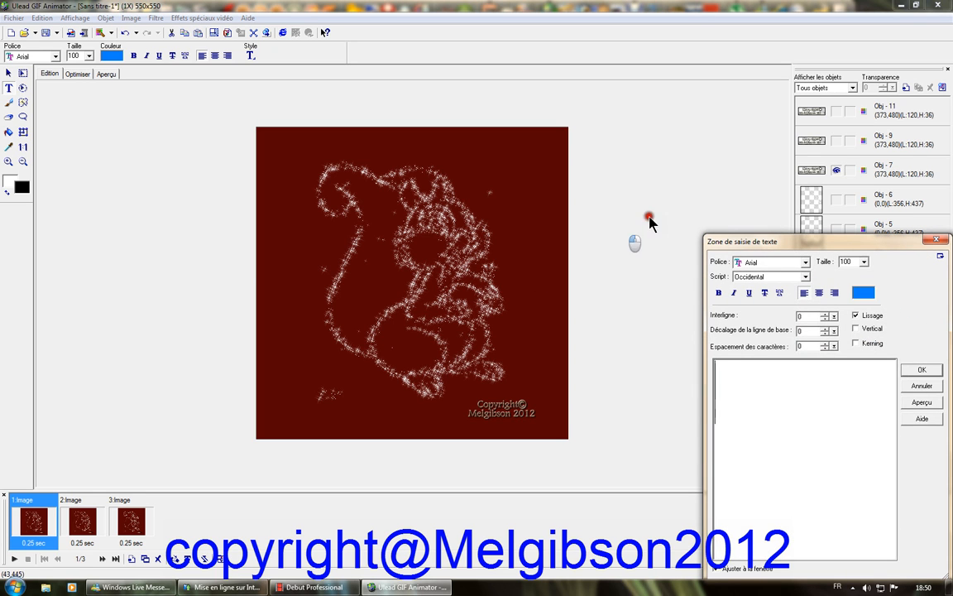
pyautogui.moveTo(770, 242); pyautogui.dragTo(589, 141)
pyautogui.click(542, 285)
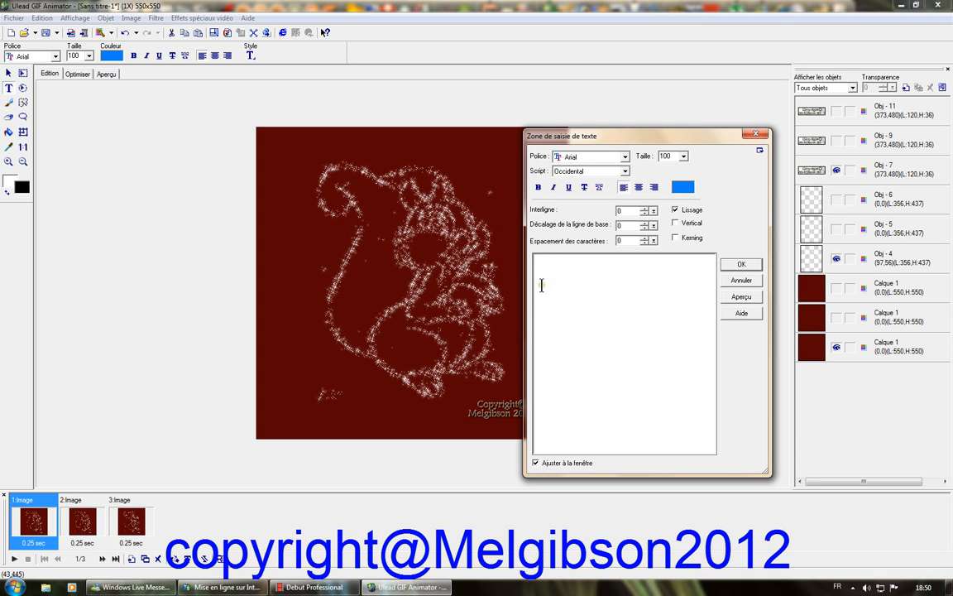
pyautogui.write('Bo')
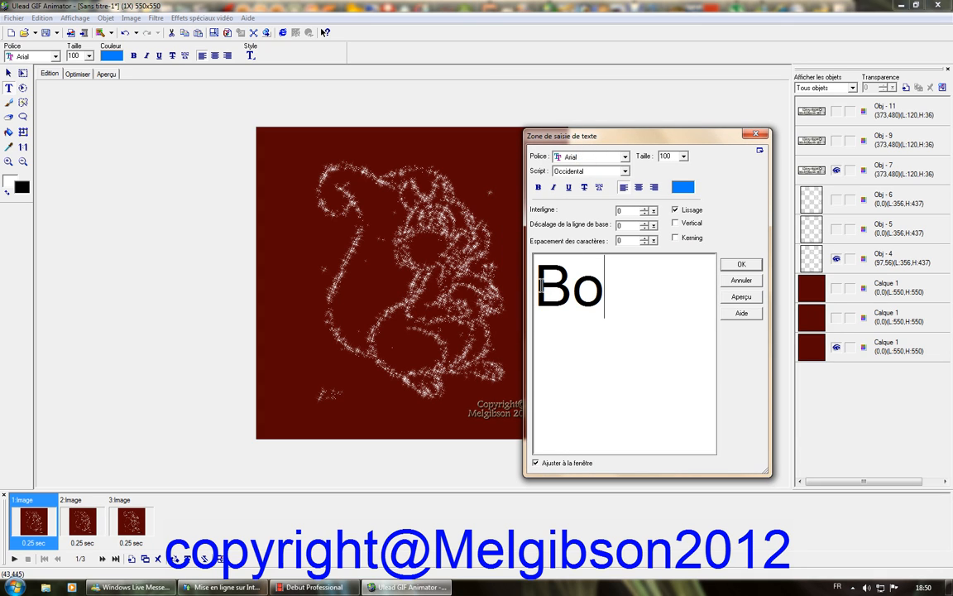
pyautogui.write('njour')
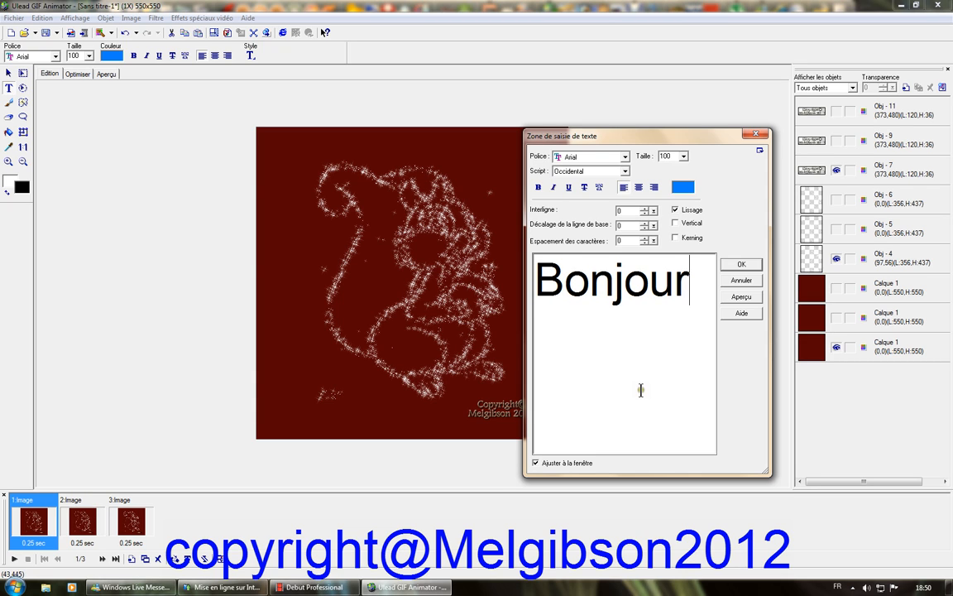
# Change the font of the whole "Bonjour" text to Astron
pyautogui.hotkey('ctrl', 'a')
pyautogui.click(625, 157)
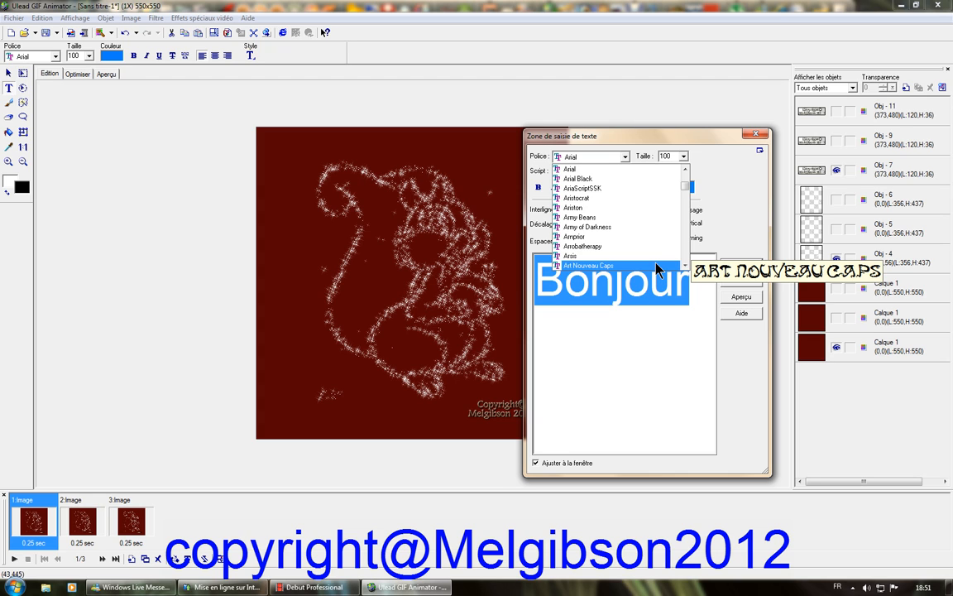
pyautogui.press('Down')
pyautogui.press('Down')
pyautogui.press('Down')
pyautogui.press('Down')
pyautogui.press('Down')
pyautogui.press('Down')
pyautogui.press('Down')
pyautogui.press('Down')
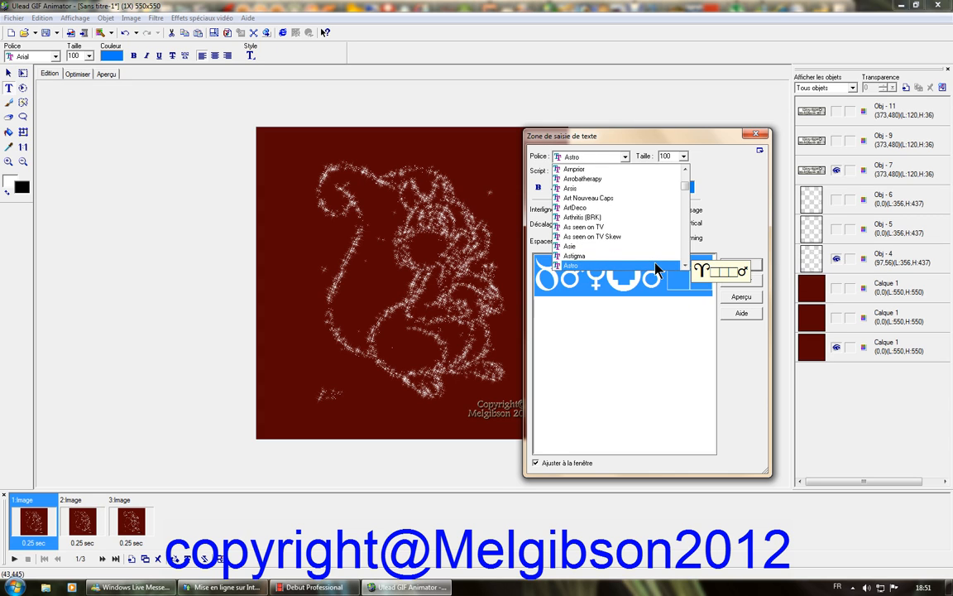
pyautogui.press('Down')
pyautogui.press('Down')
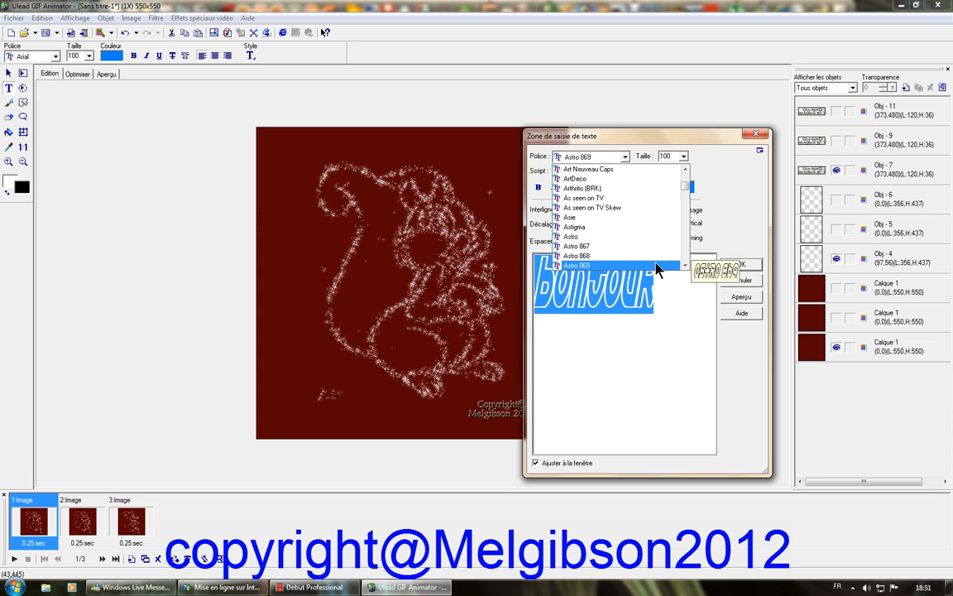
pyautogui.press('Down')
pyautogui.press('Down')
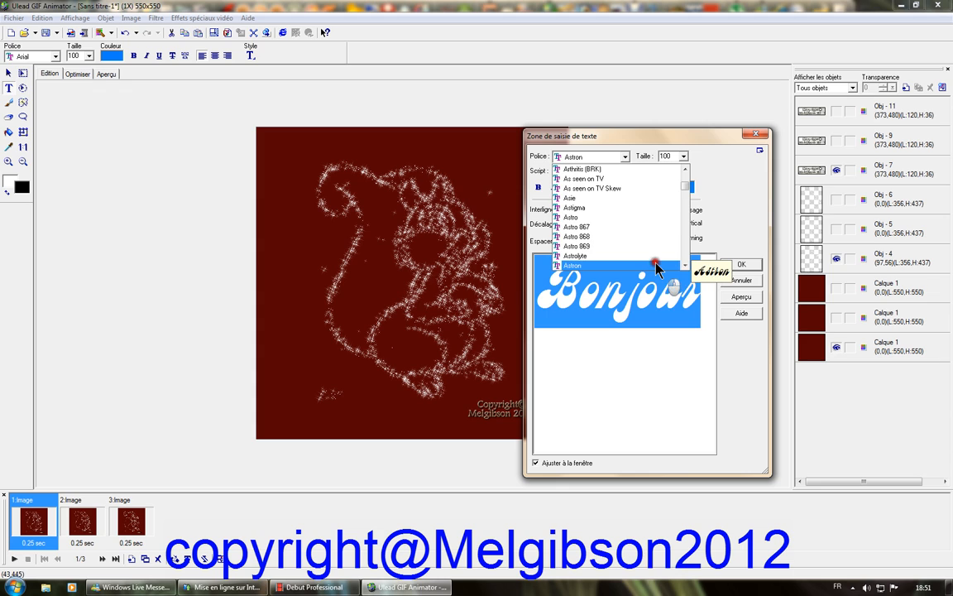
pyautogui.click(655, 264)
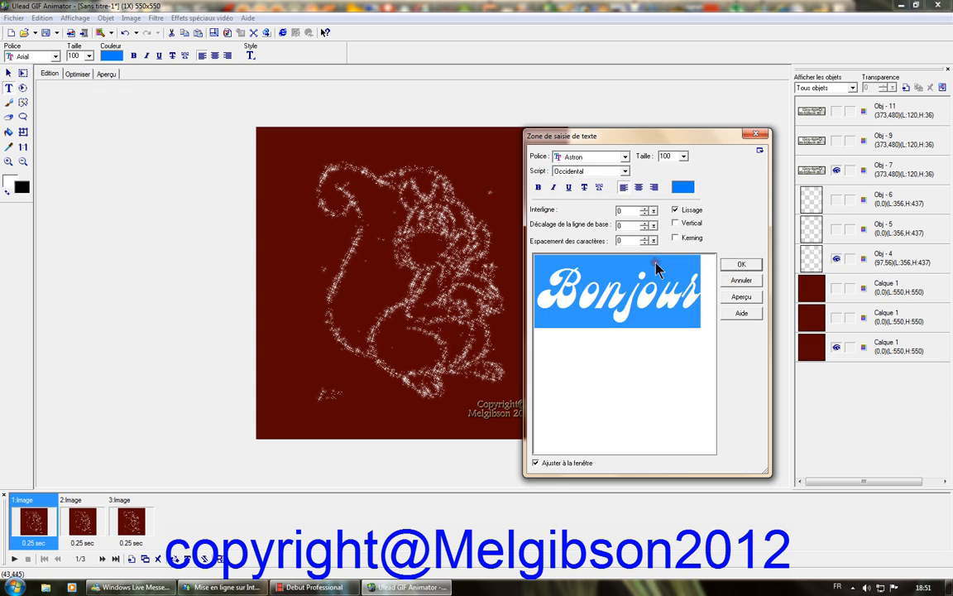
# Set the "Bonjour" text's colour to white and its size to 50
pyautogui.click(683, 188)
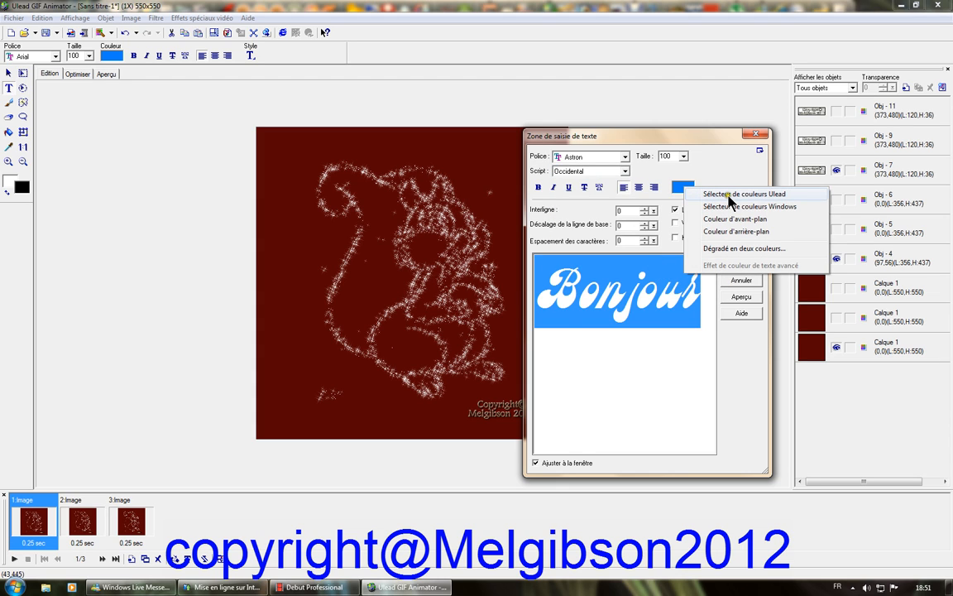
pyautogui.click(730, 195)
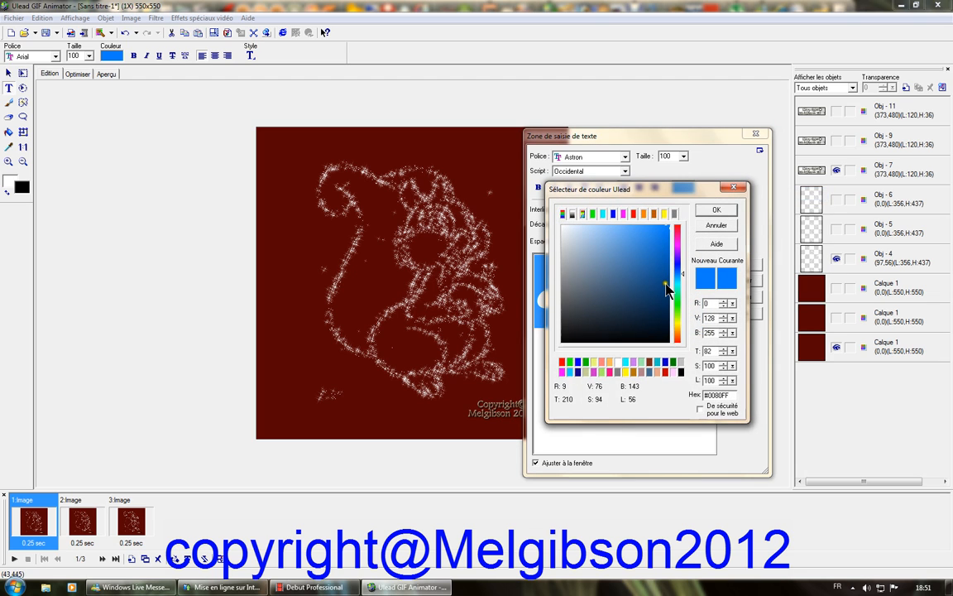
pyautogui.click(716, 209)
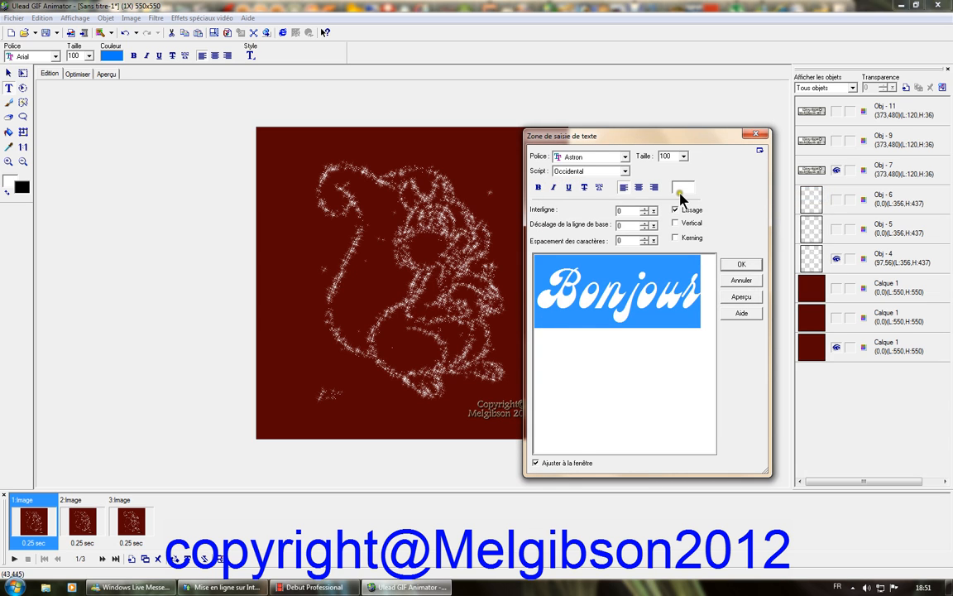
pyautogui.click(683, 156)
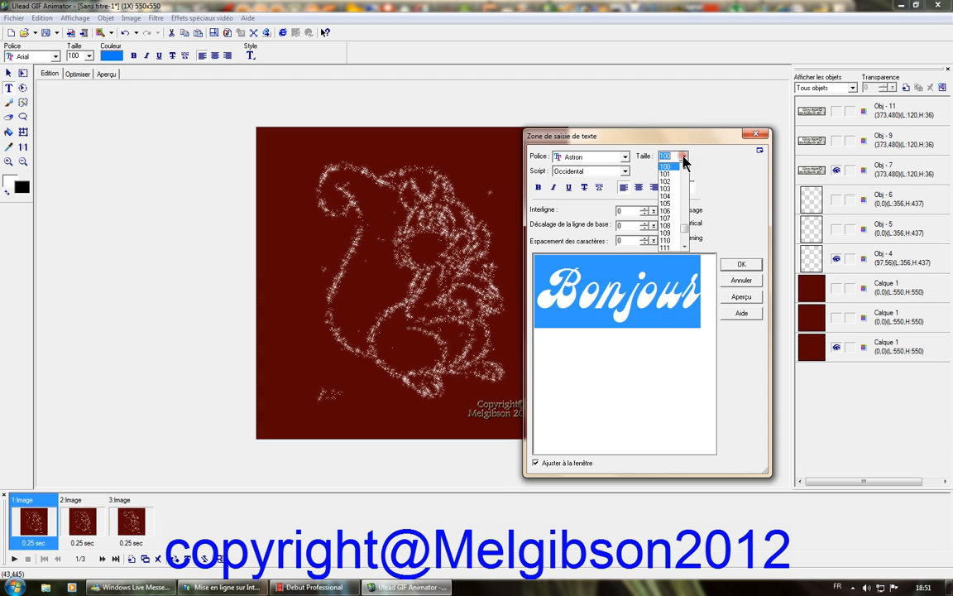
pyautogui.scroll(8, 679, 198)
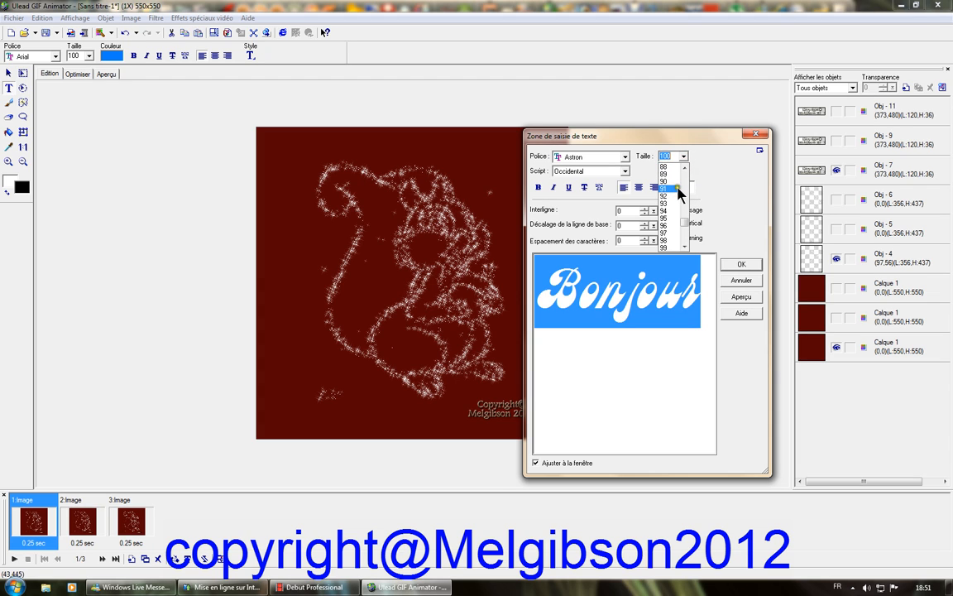
pyautogui.scroll(9, 686, 178)
pyautogui.scroll(1, 674, 174)
pyautogui.click(672, 175)
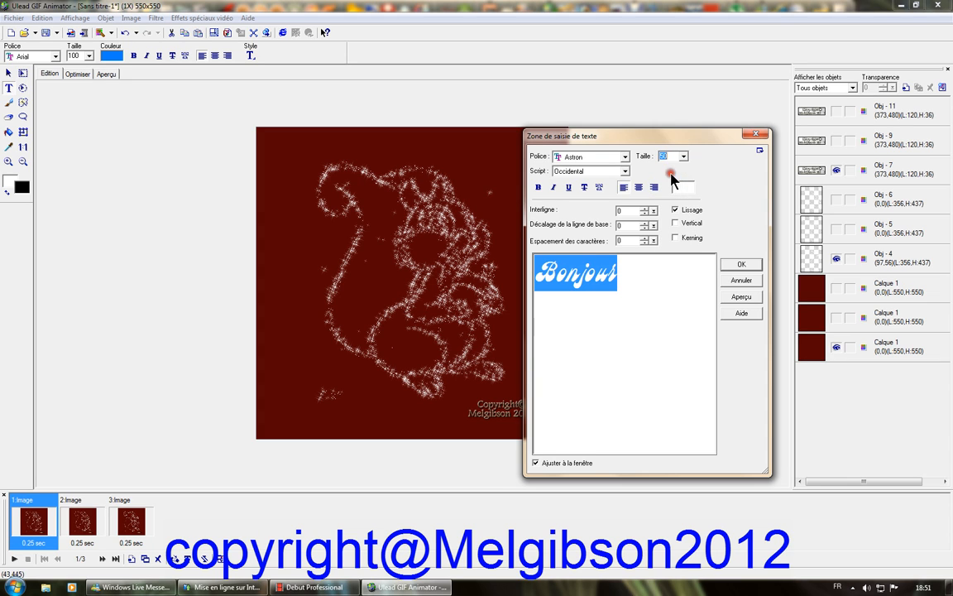
# Preview the "Bonjour" text on the canvas, set its size to 70 and apply the text to the first frame
pyautogui.click(742, 299)
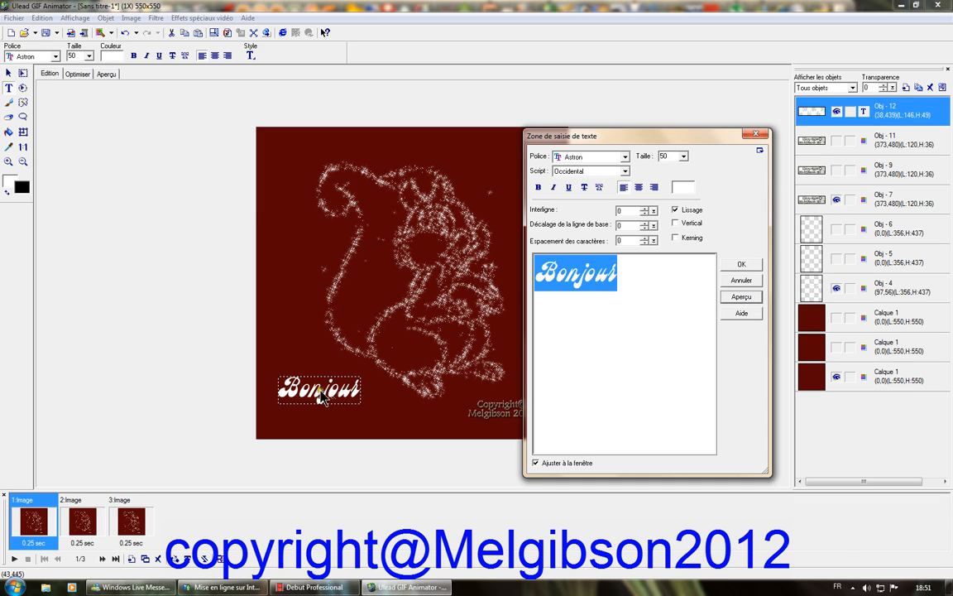
pyautogui.click(321, 396)
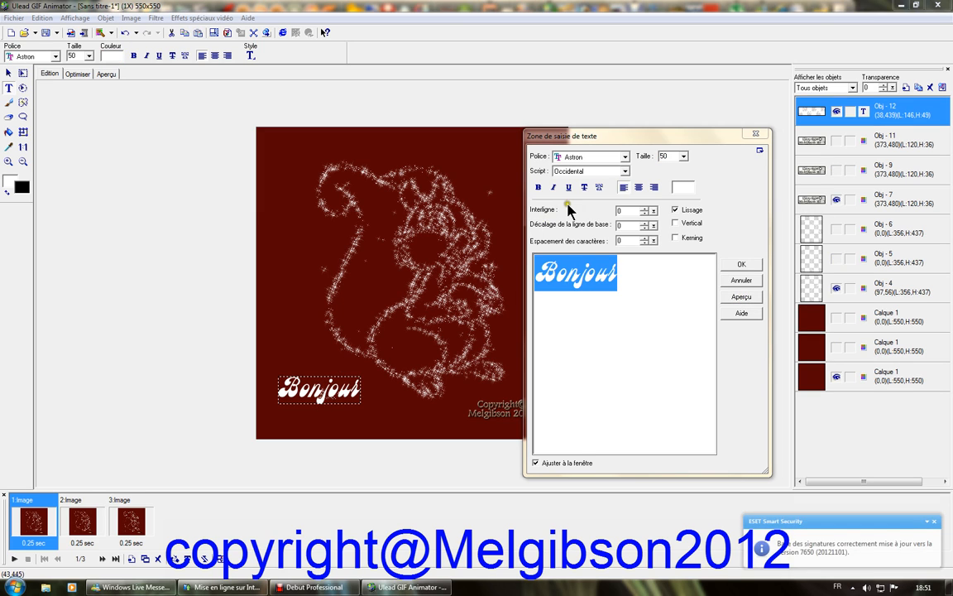
pyautogui.click(662, 156)
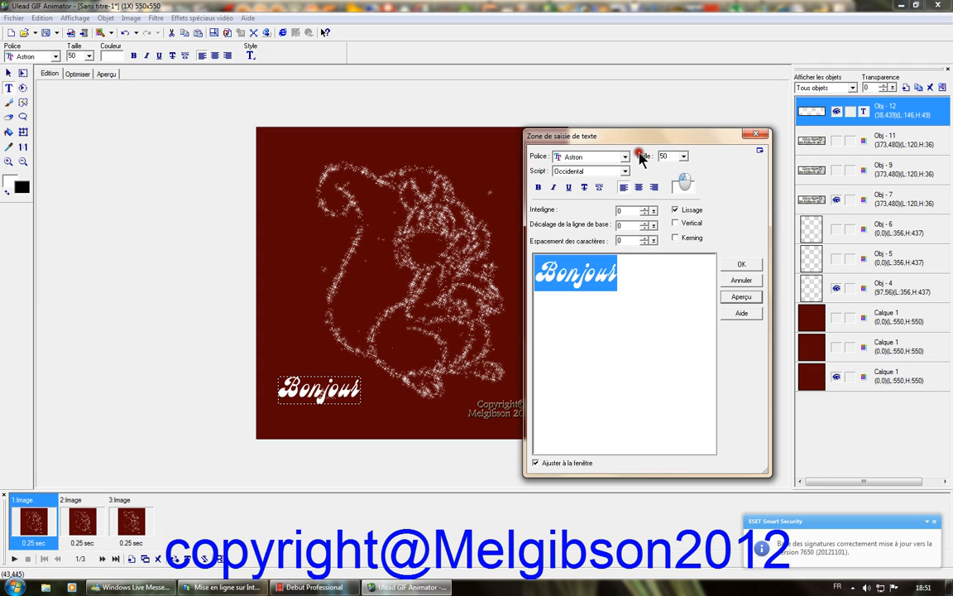
pyautogui.doubleClick(659, 156)
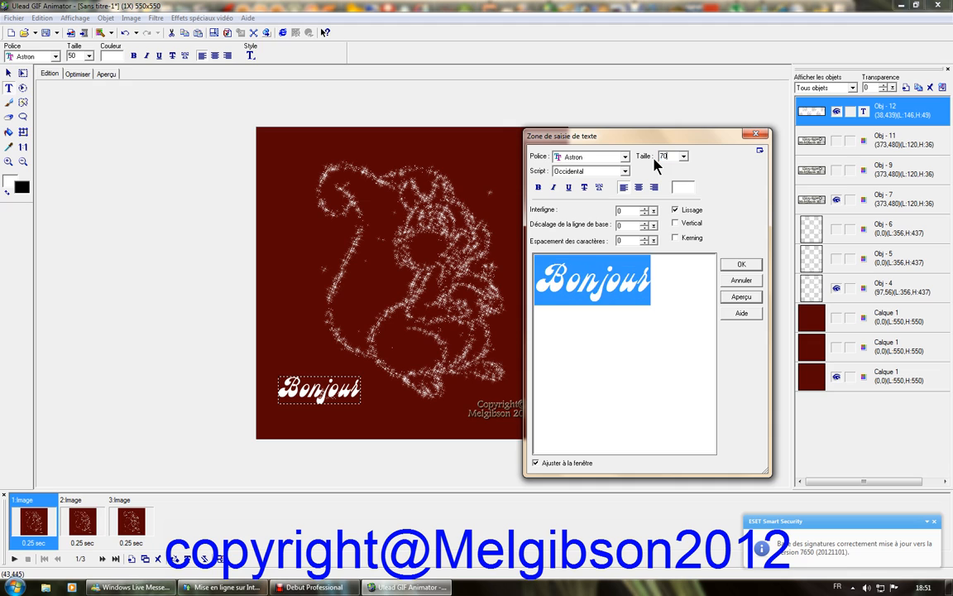
pyautogui.write('70')
pyautogui.click(739, 297)
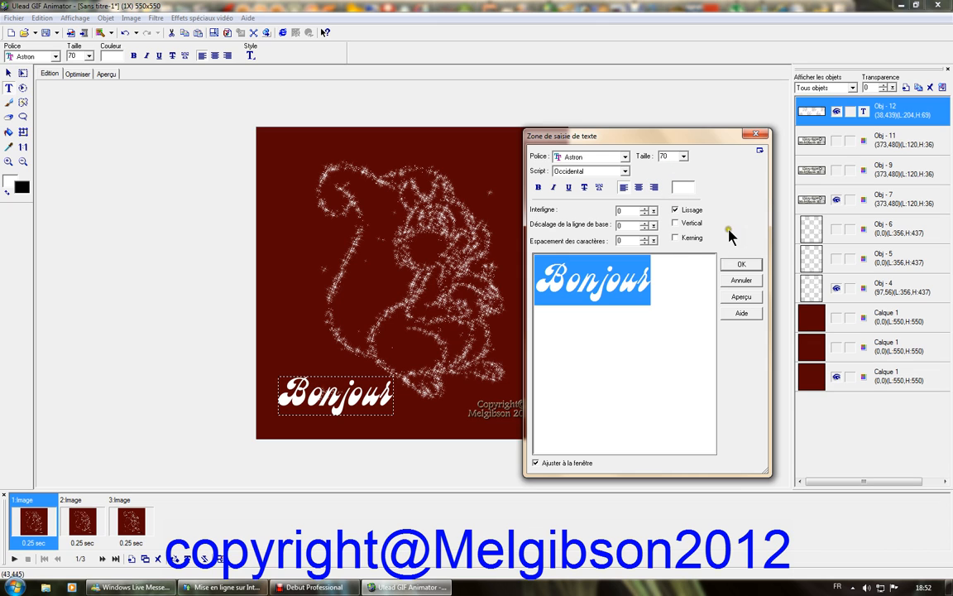
pyautogui.click(740, 265)
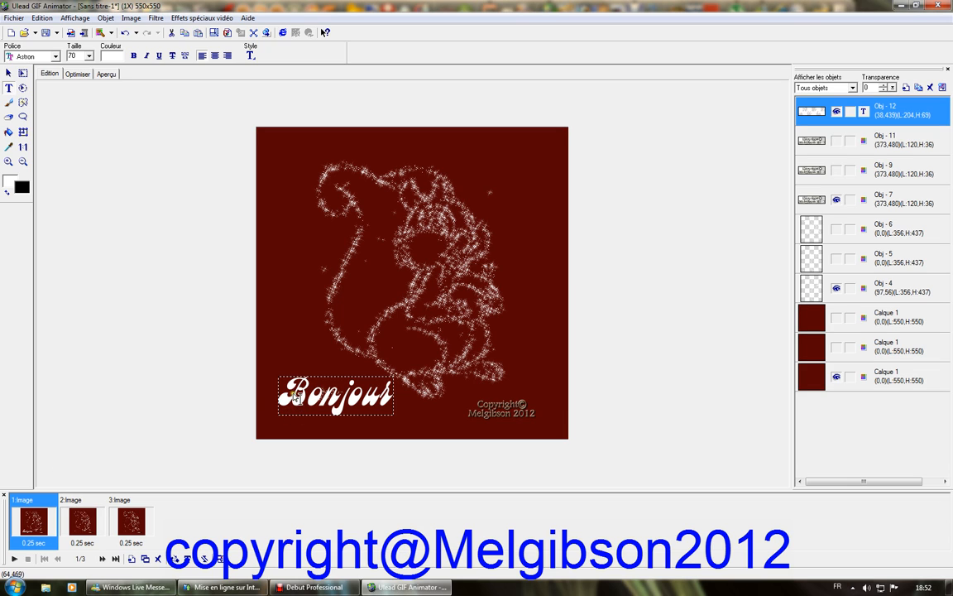
# Paste the "Bonjour" text into the second and third frames at the same position and preview the animation
pyautogui.click(92, 515)
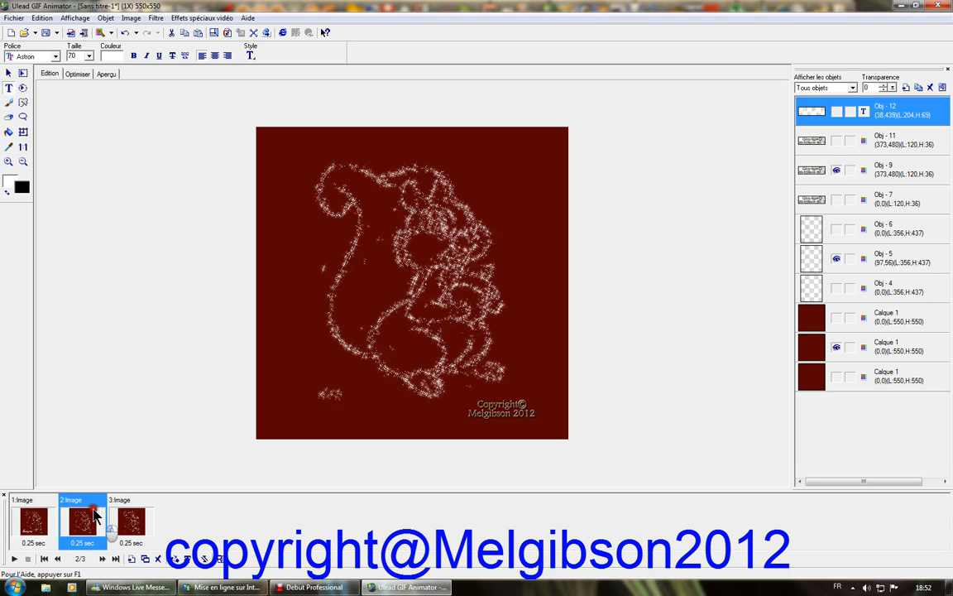
pyautogui.click(152, 511)
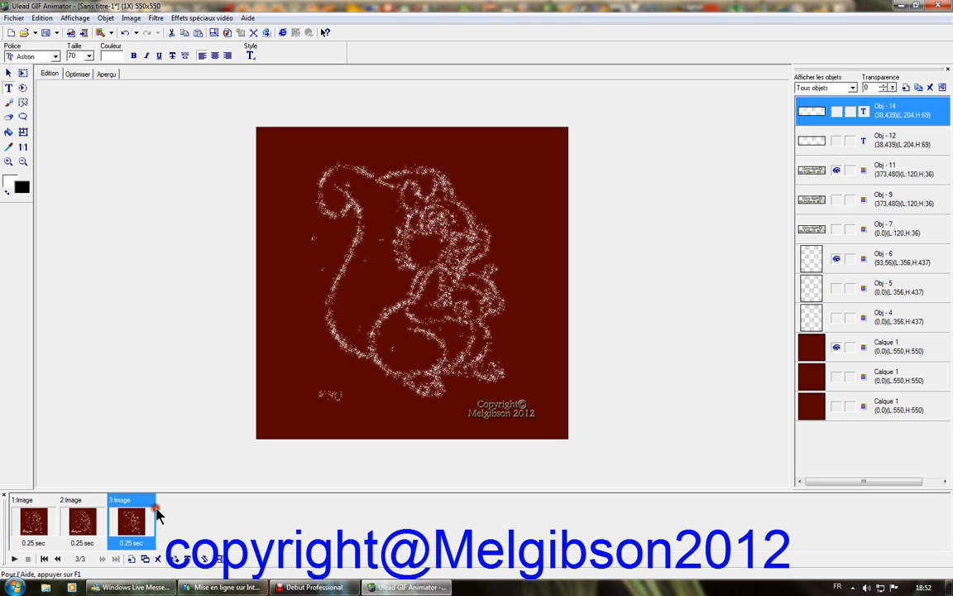
pyautogui.click(145, 515)
pyautogui.hotkey('ctrl', 'v')
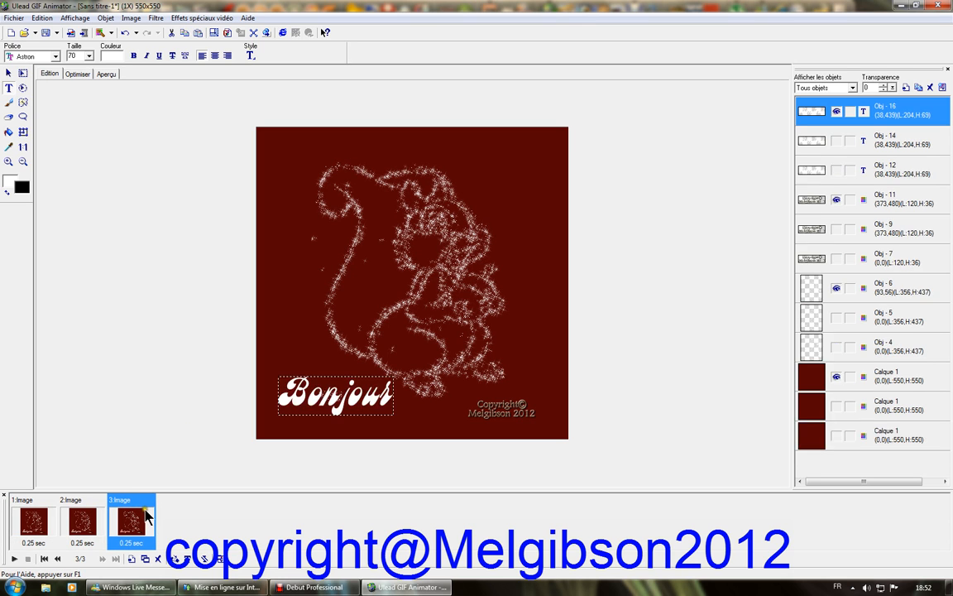
pyautogui.click(203, 85)
pyautogui.click(107, 74)
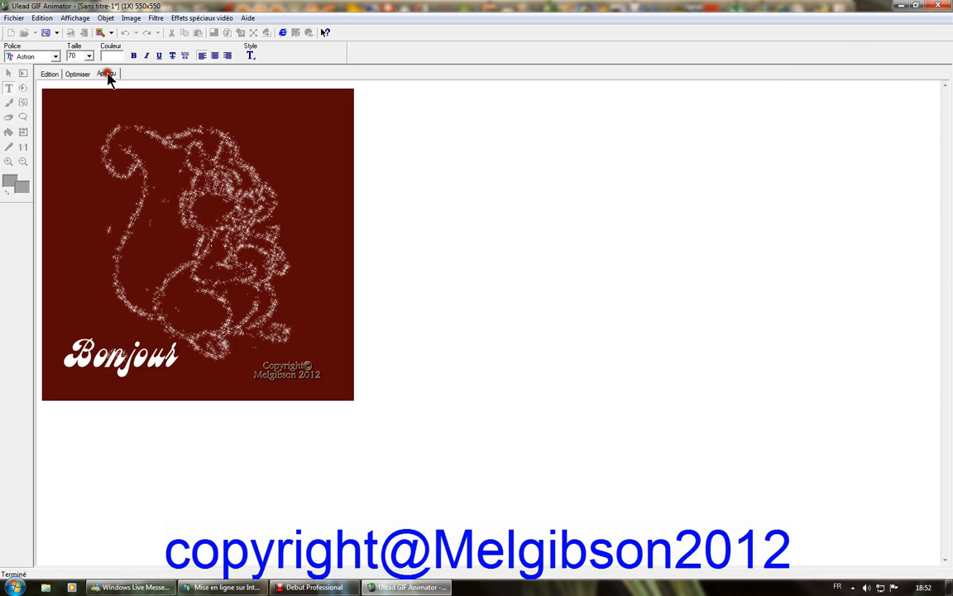
pyautogui.click(48, 75)
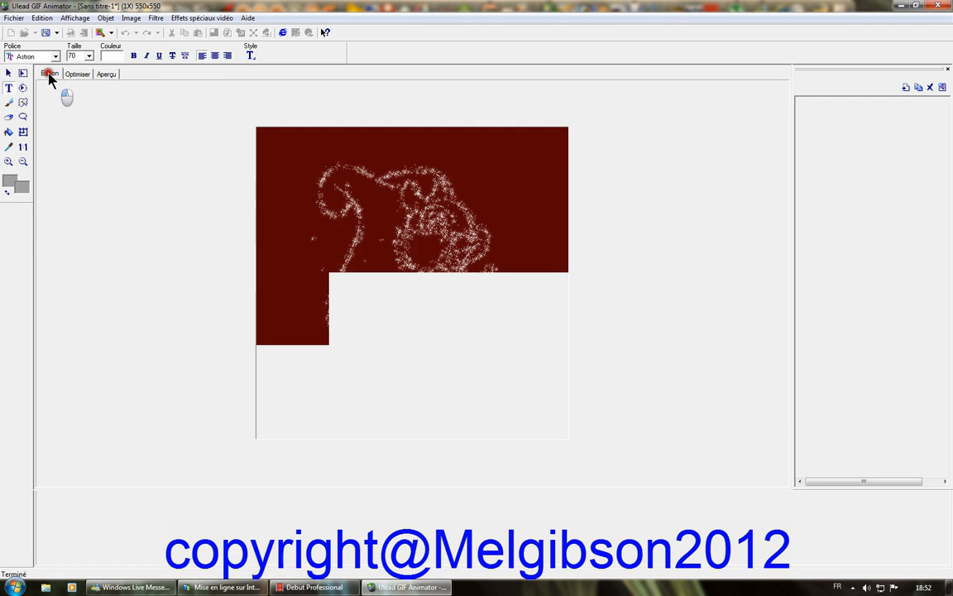
# Save the animation as a GIF file in the POUR GIFANIMATOR folder inside COMMUNAUTE1
pyautogui.click(12, 17)
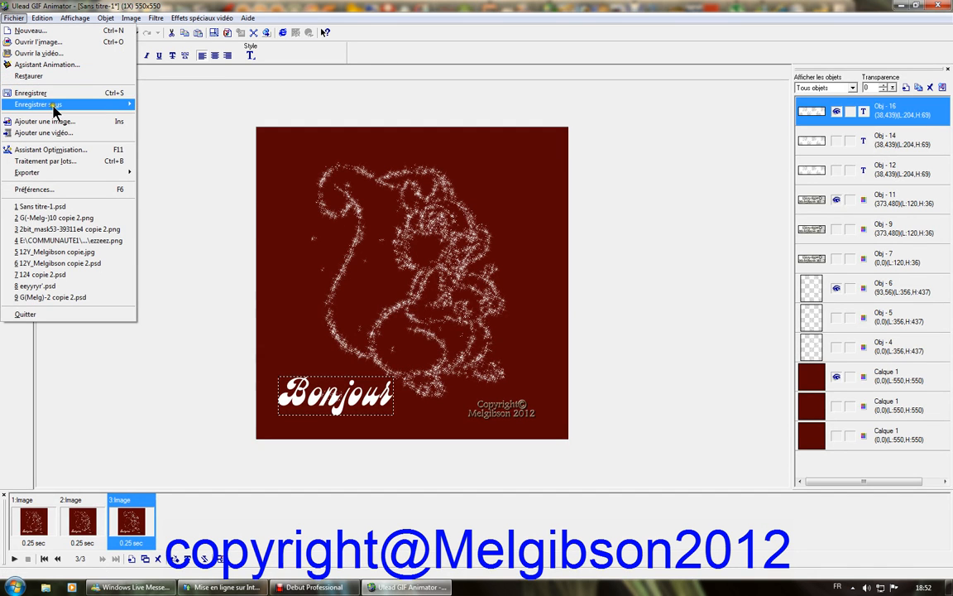
pyautogui.moveTo(122, 106)
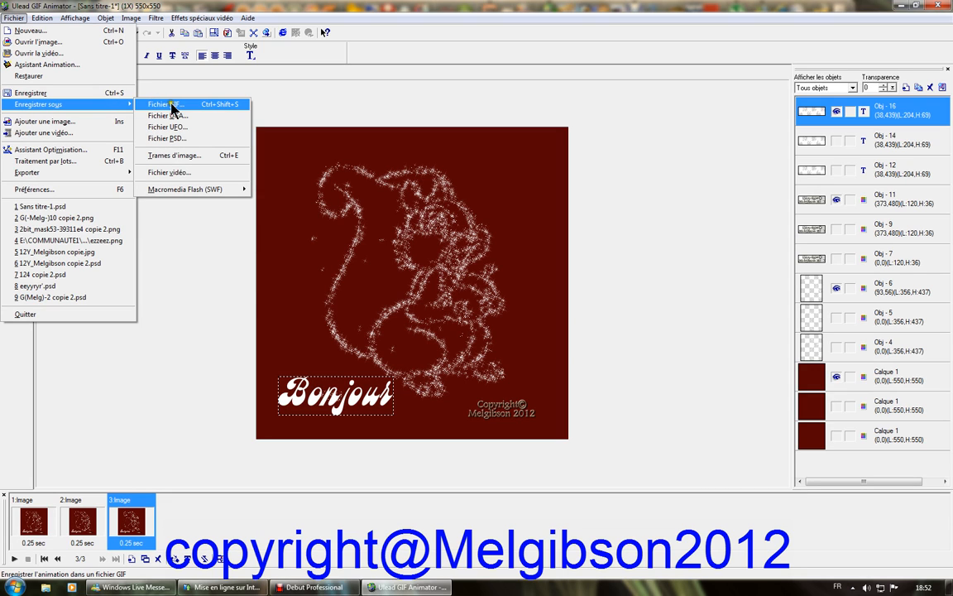
pyautogui.click(171, 105)
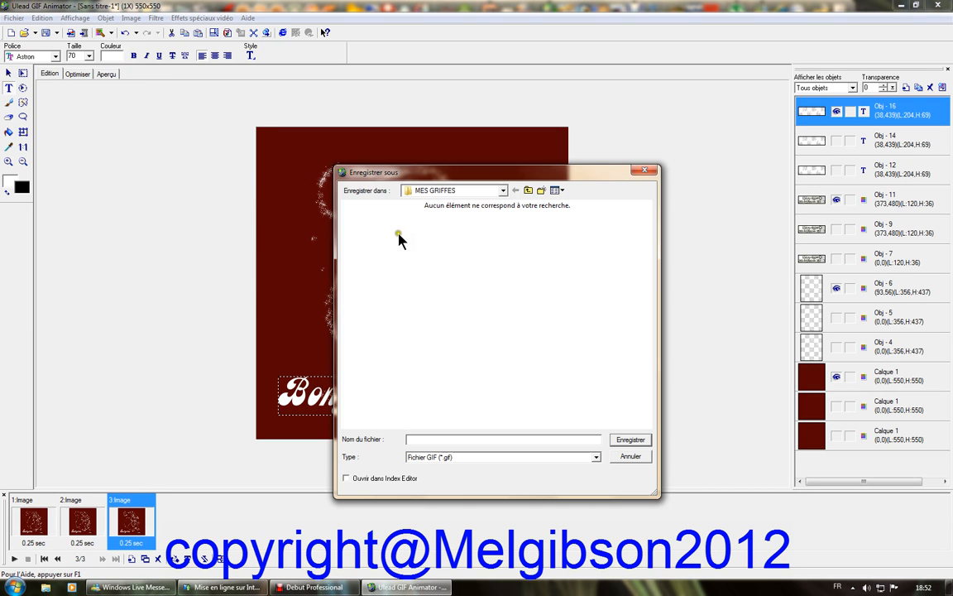
pyautogui.click(528, 191)
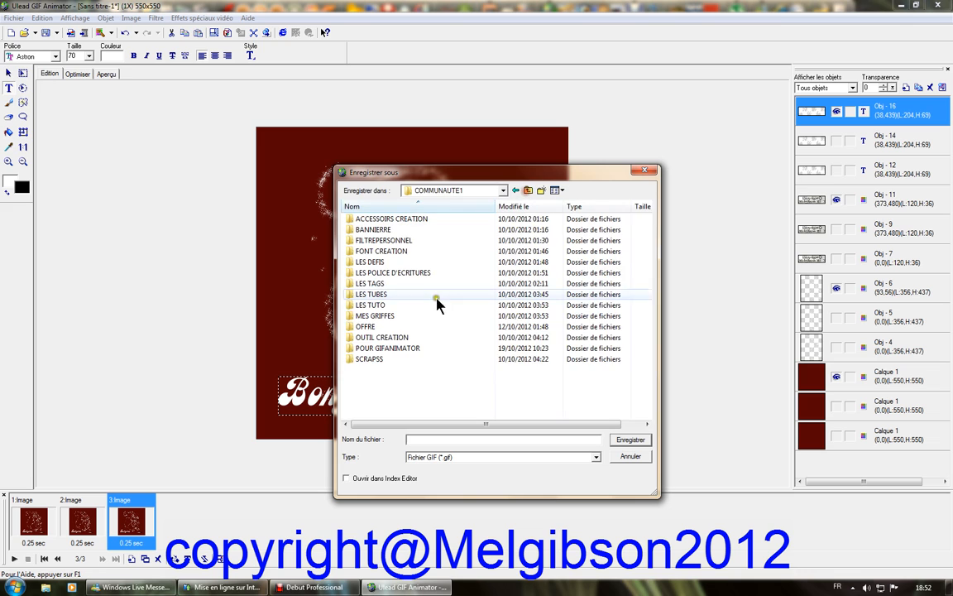
pyautogui.doubleClick(413, 348)
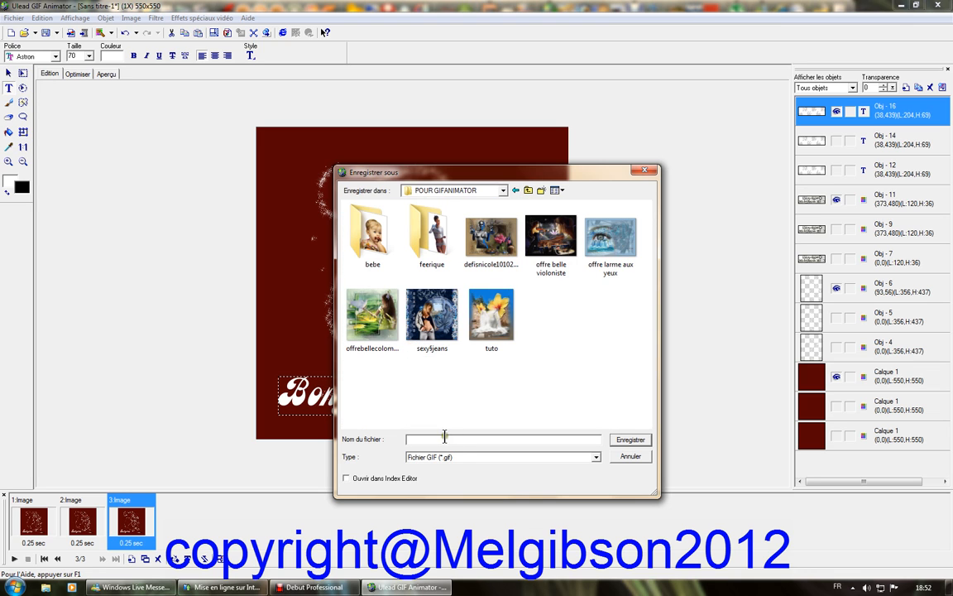
pyautogui.click(445, 438)
pyautogui.press('Return')
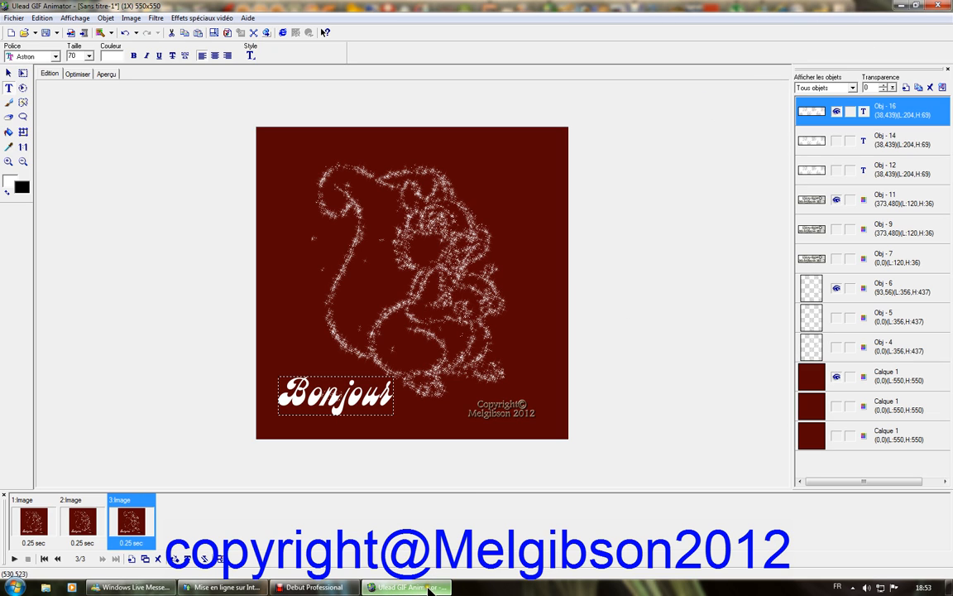
pyautogui.click(314, 587)
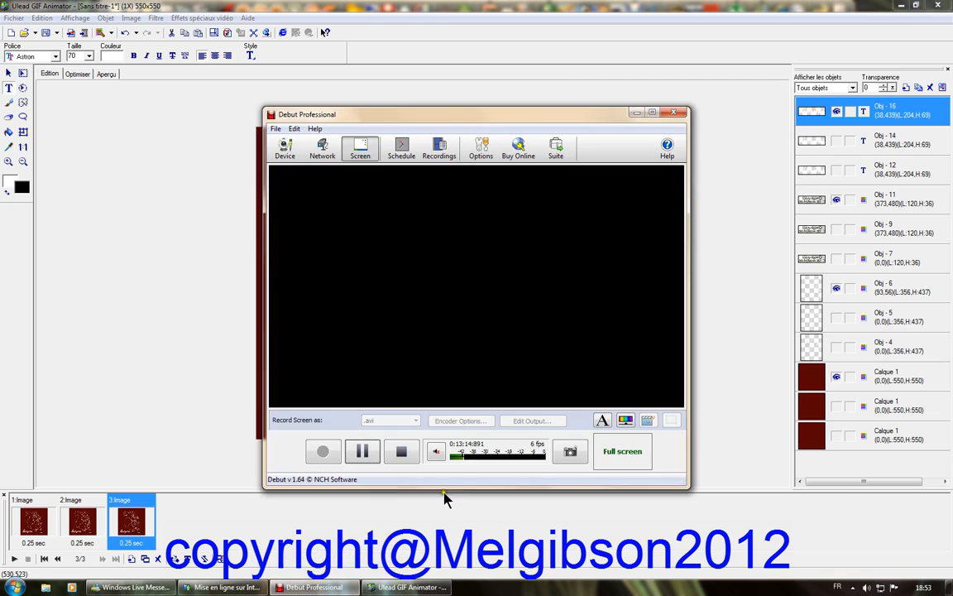